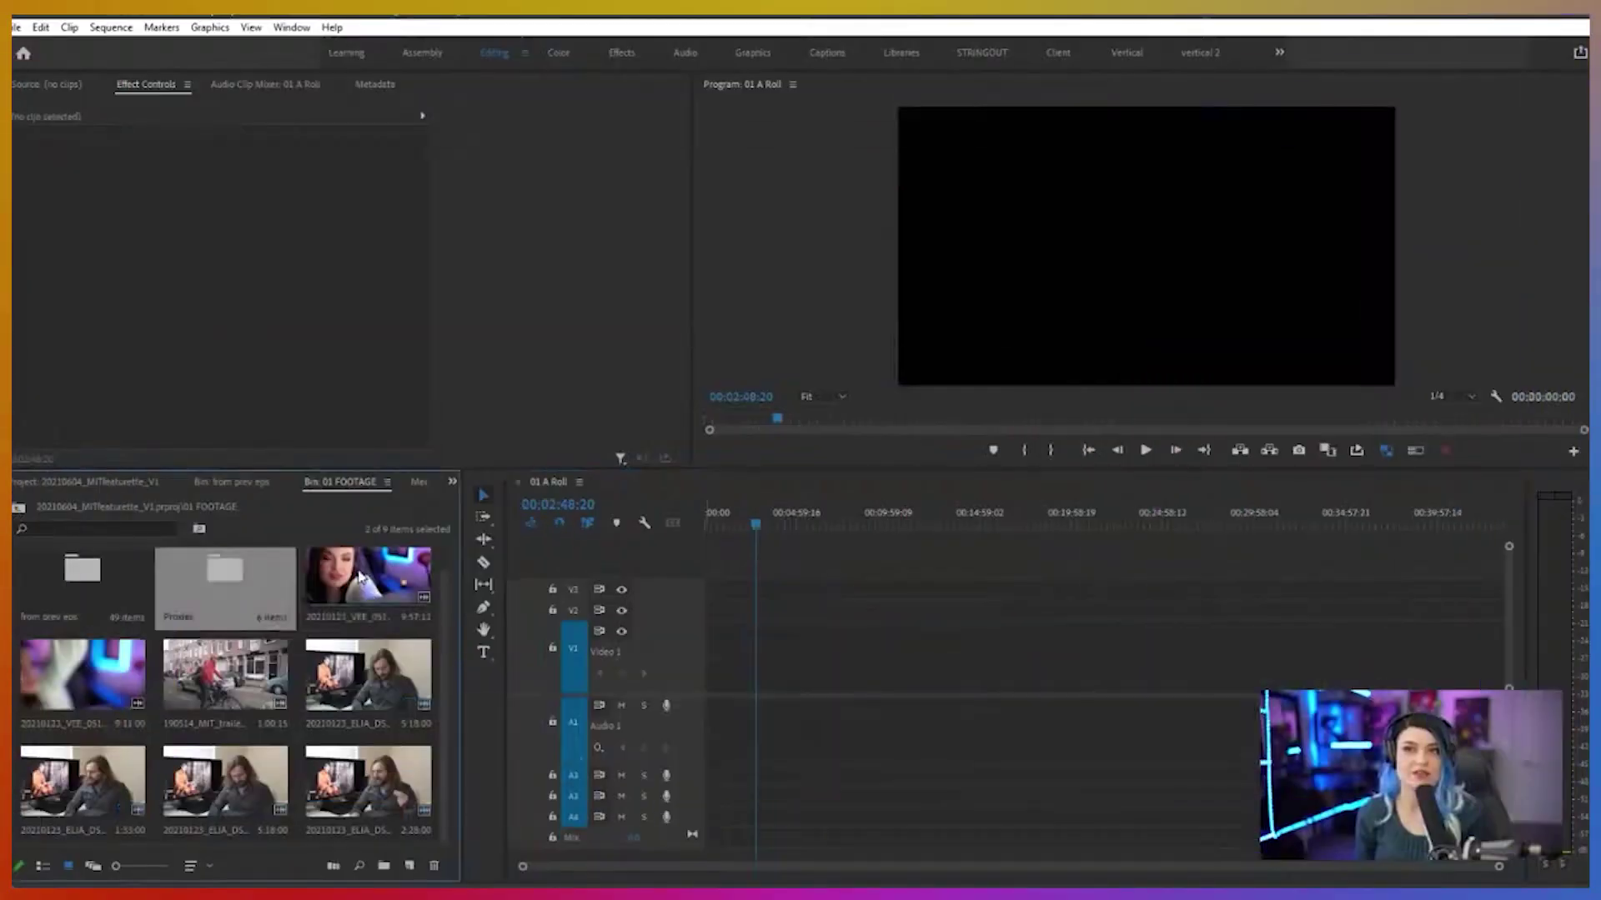
# Give the two talking-head clips of the dark-haired woman the Purple label and place them at the start of the 01 A Roll sequence
pyautogui.click(367, 602)
pyautogui.keyDown('ctrl'); pyautogui.click(122, 707); pyautogui.keyUp('ctrl')
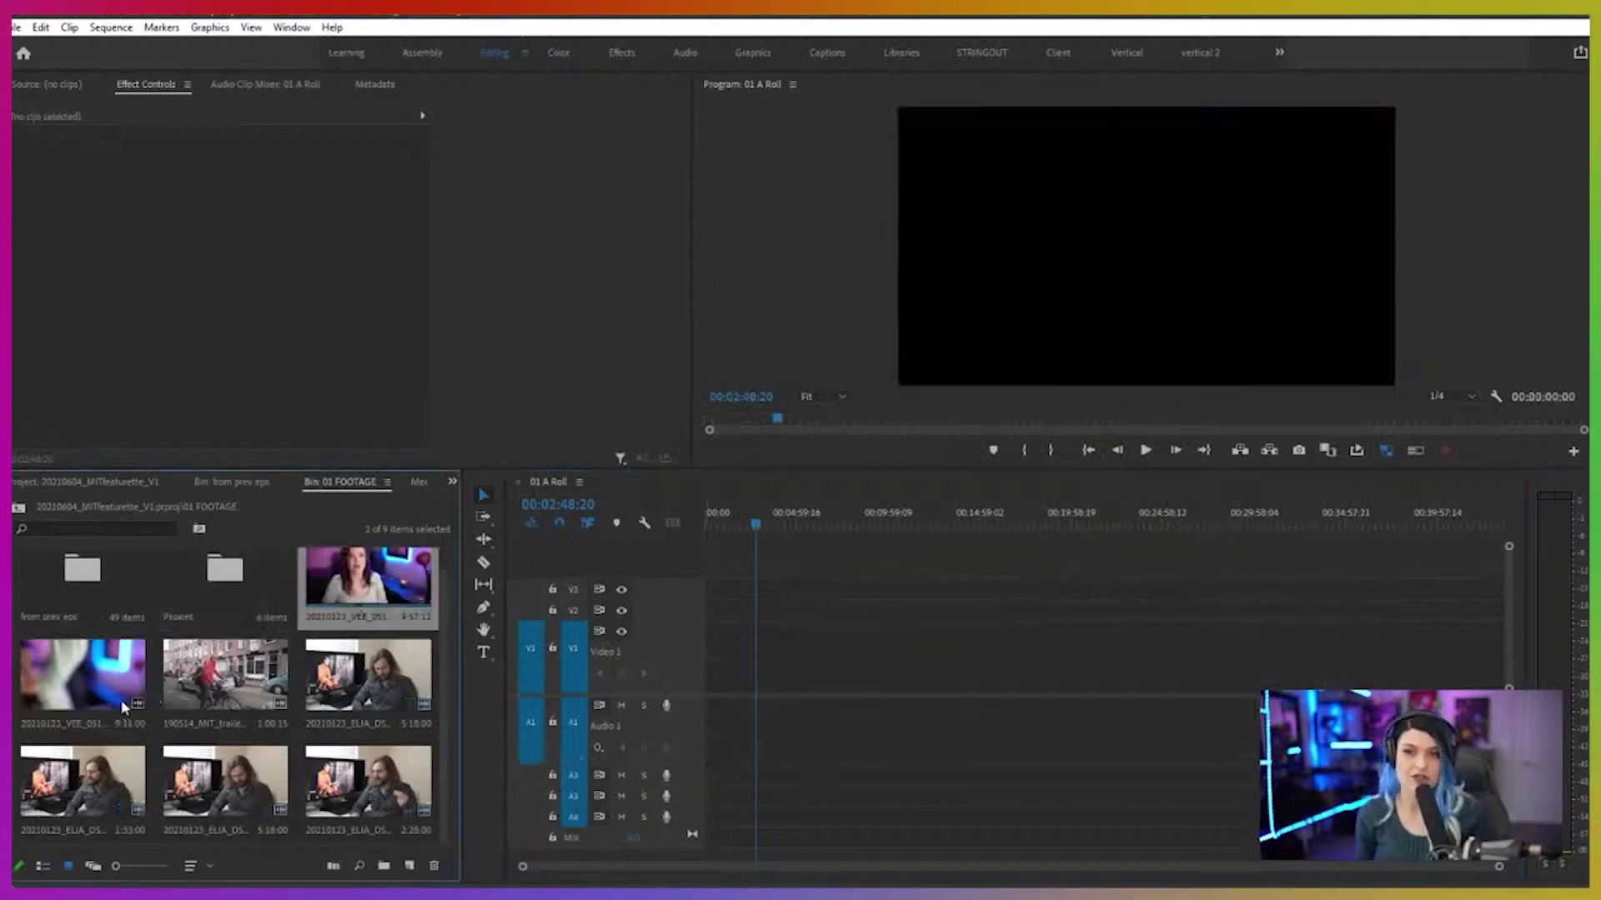
pyautogui.click(122, 707)
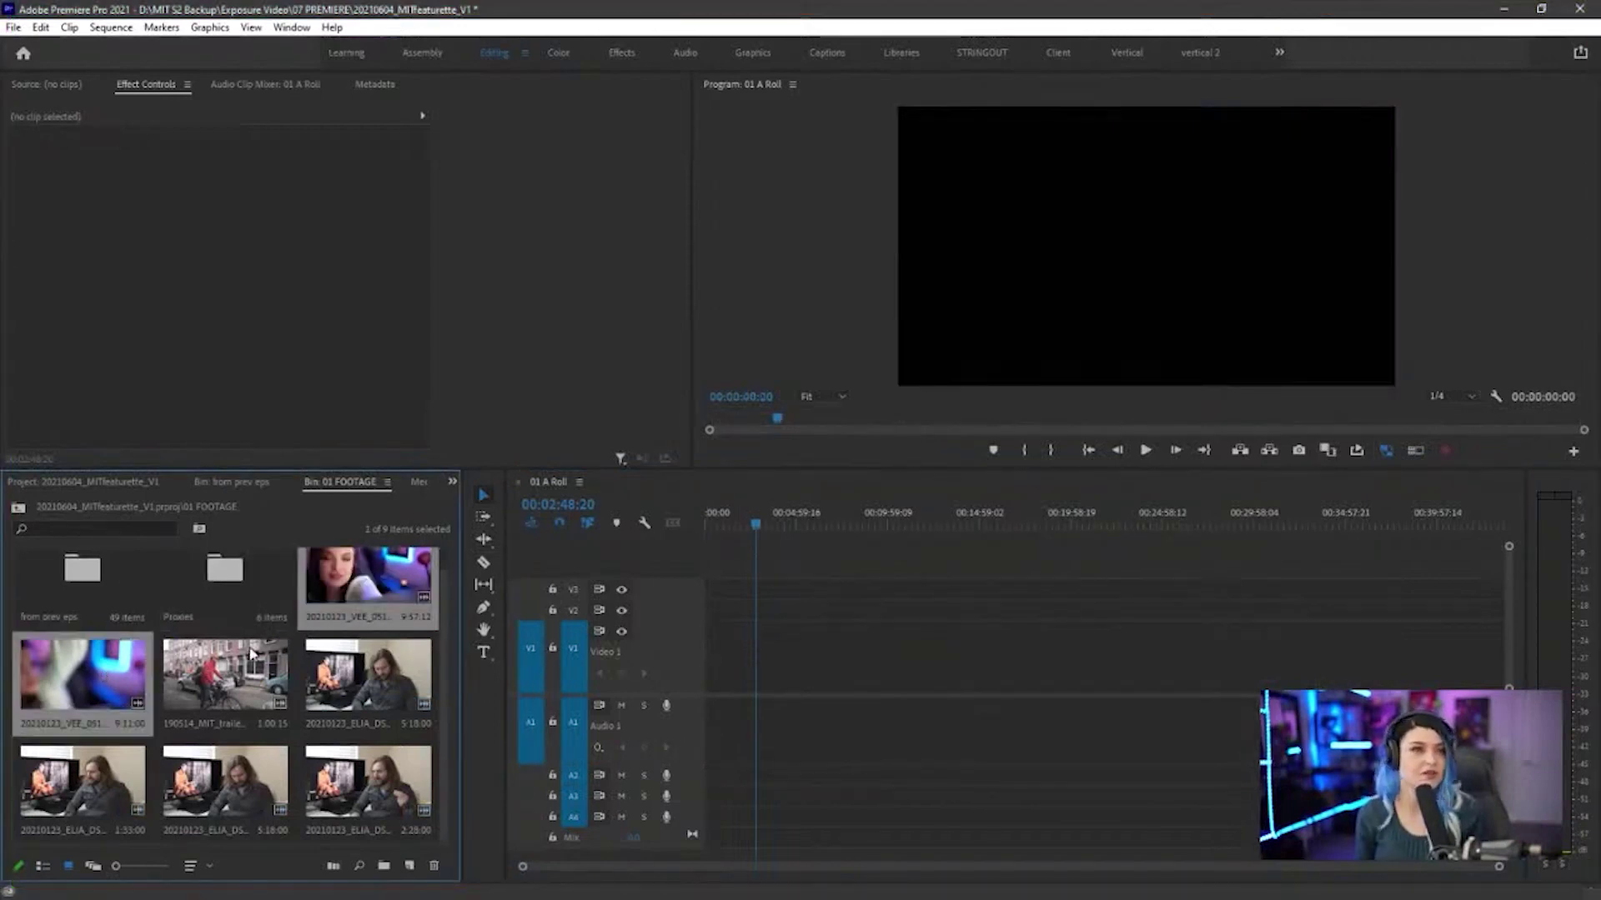
pyautogui.rightClick(71, 667)
pyautogui.moveTo(261, 550)
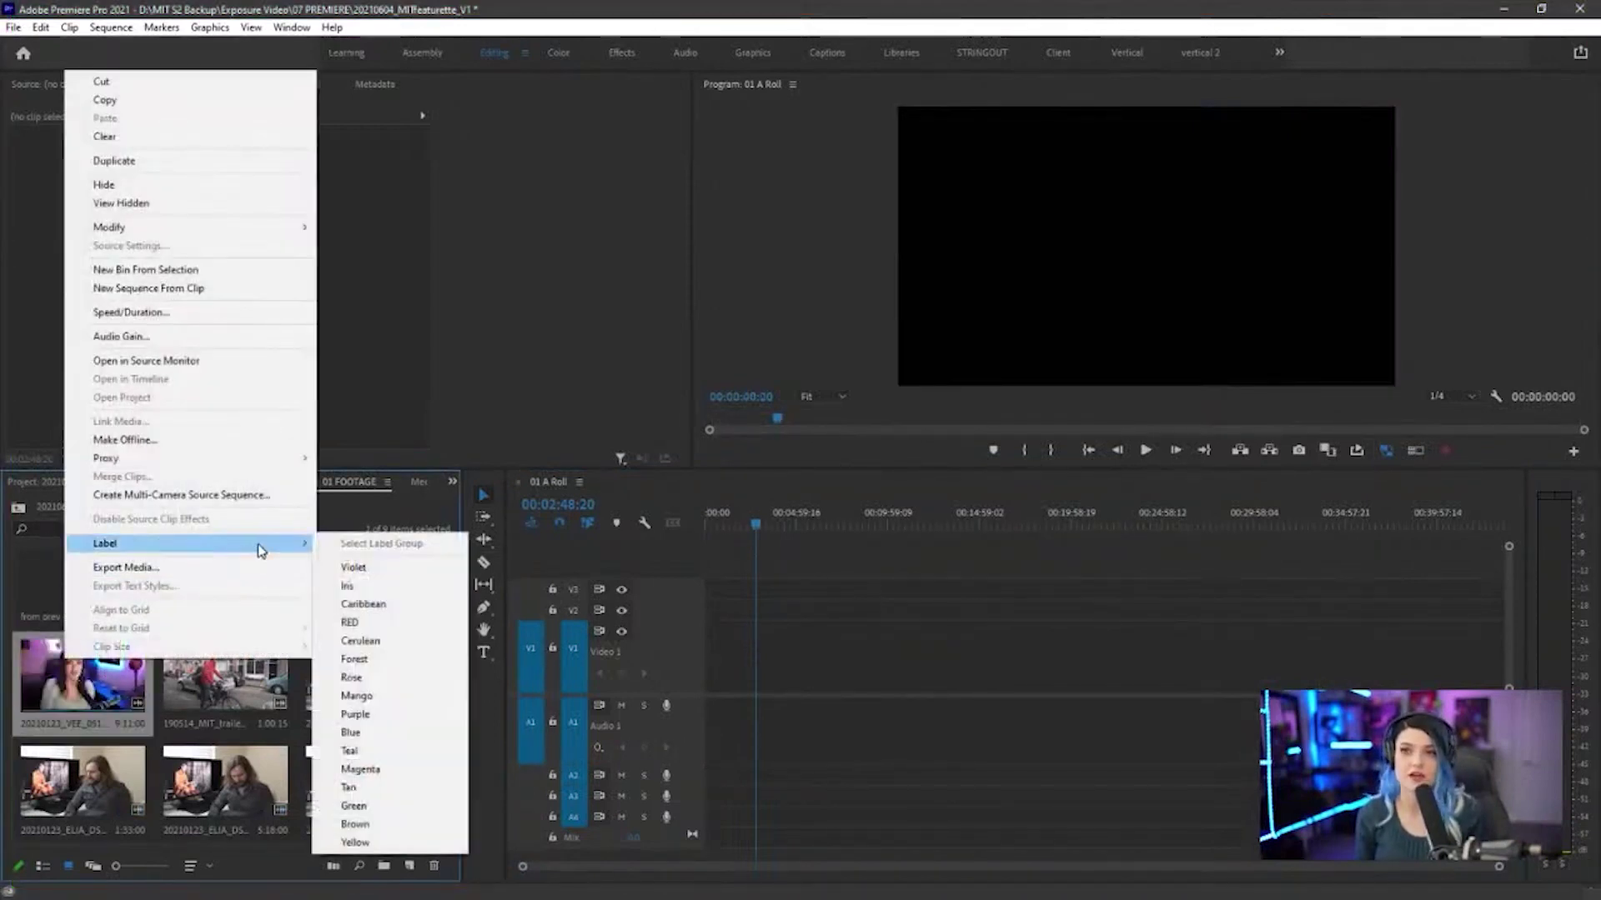
pyautogui.click(417, 715)
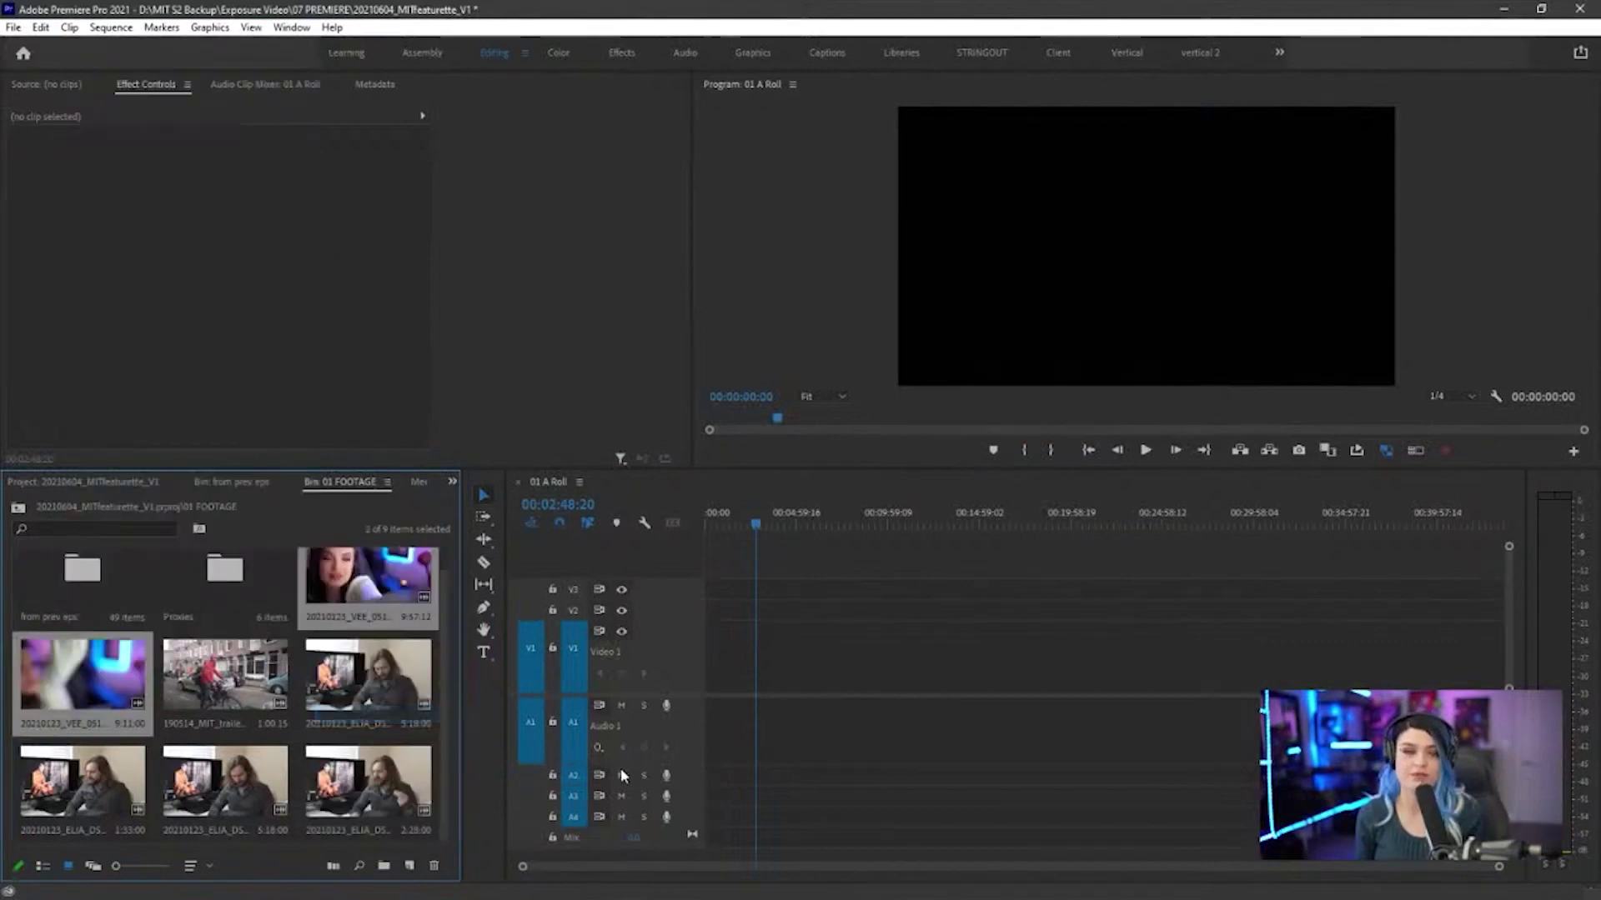
pyautogui.moveTo(425, 582); pyautogui.dragTo(765, 677)
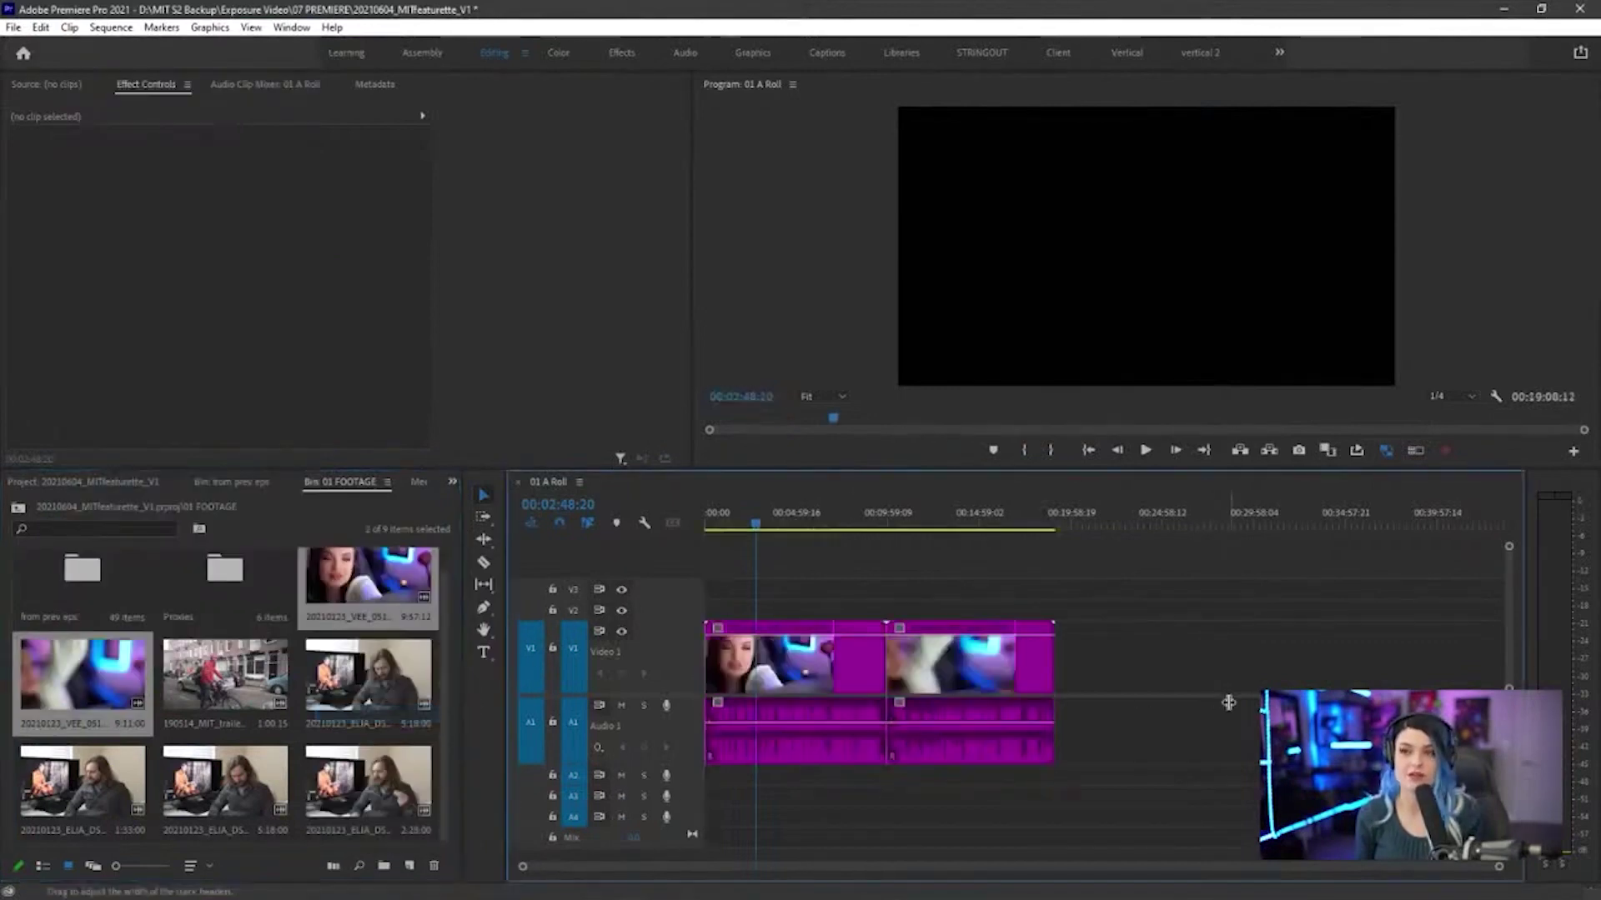
# Give the four interview clips of the long-haired man the Blue label and add them after the existing clips in the 01 A Roll sequence
pyautogui.click(368, 682)
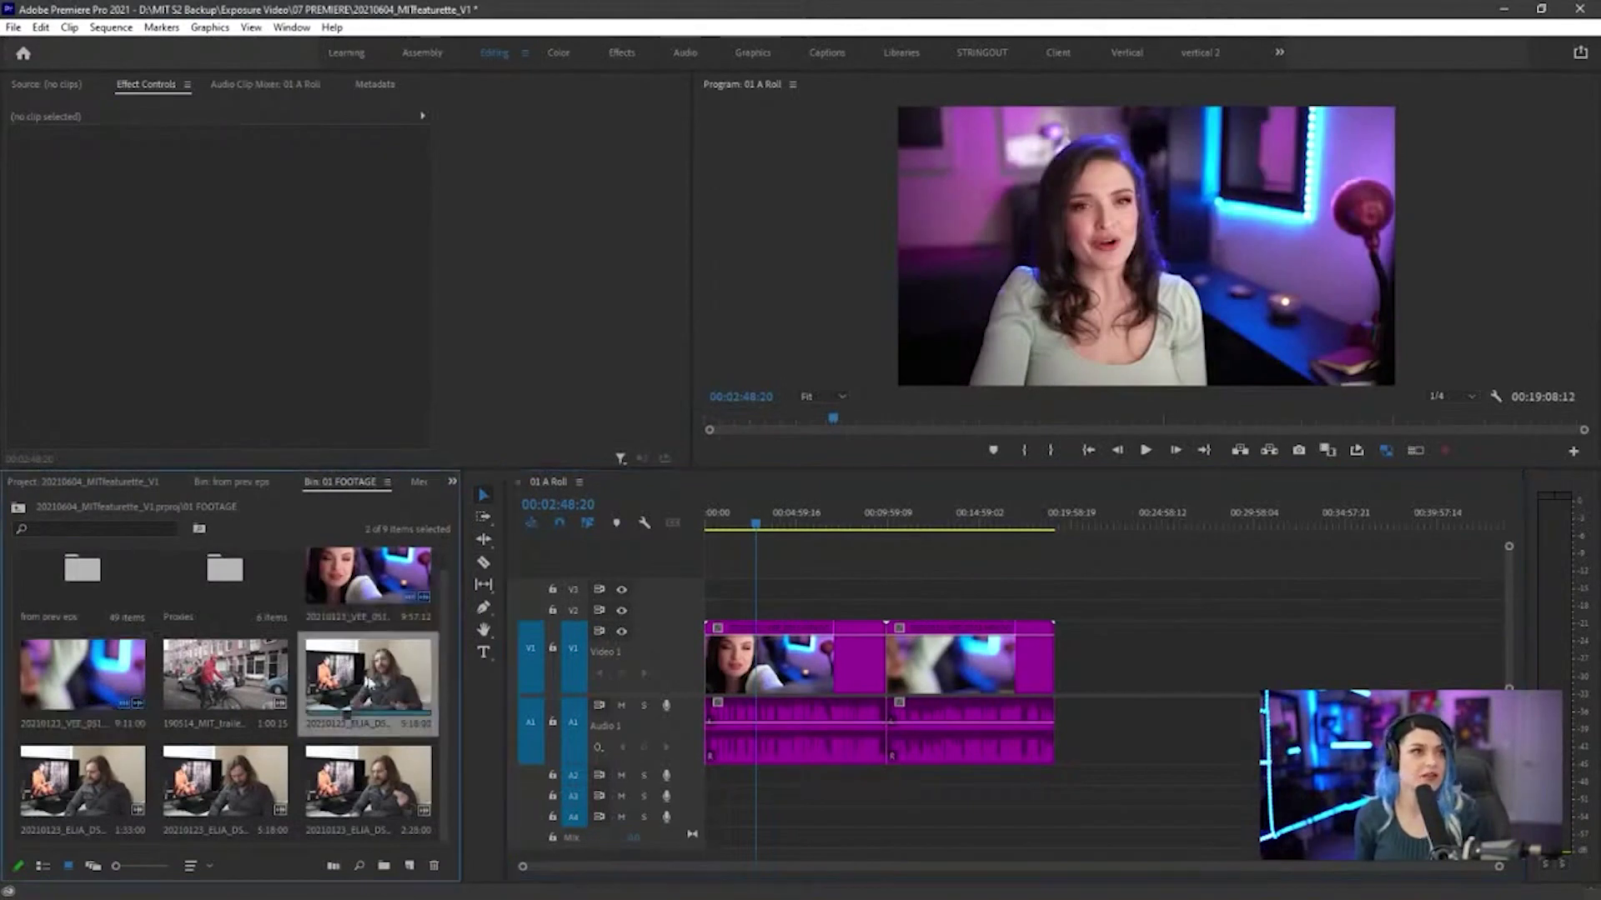
pyautogui.keyDown('shift'); pyautogui.click(386, 783); pyautogui.keyUp('shift')
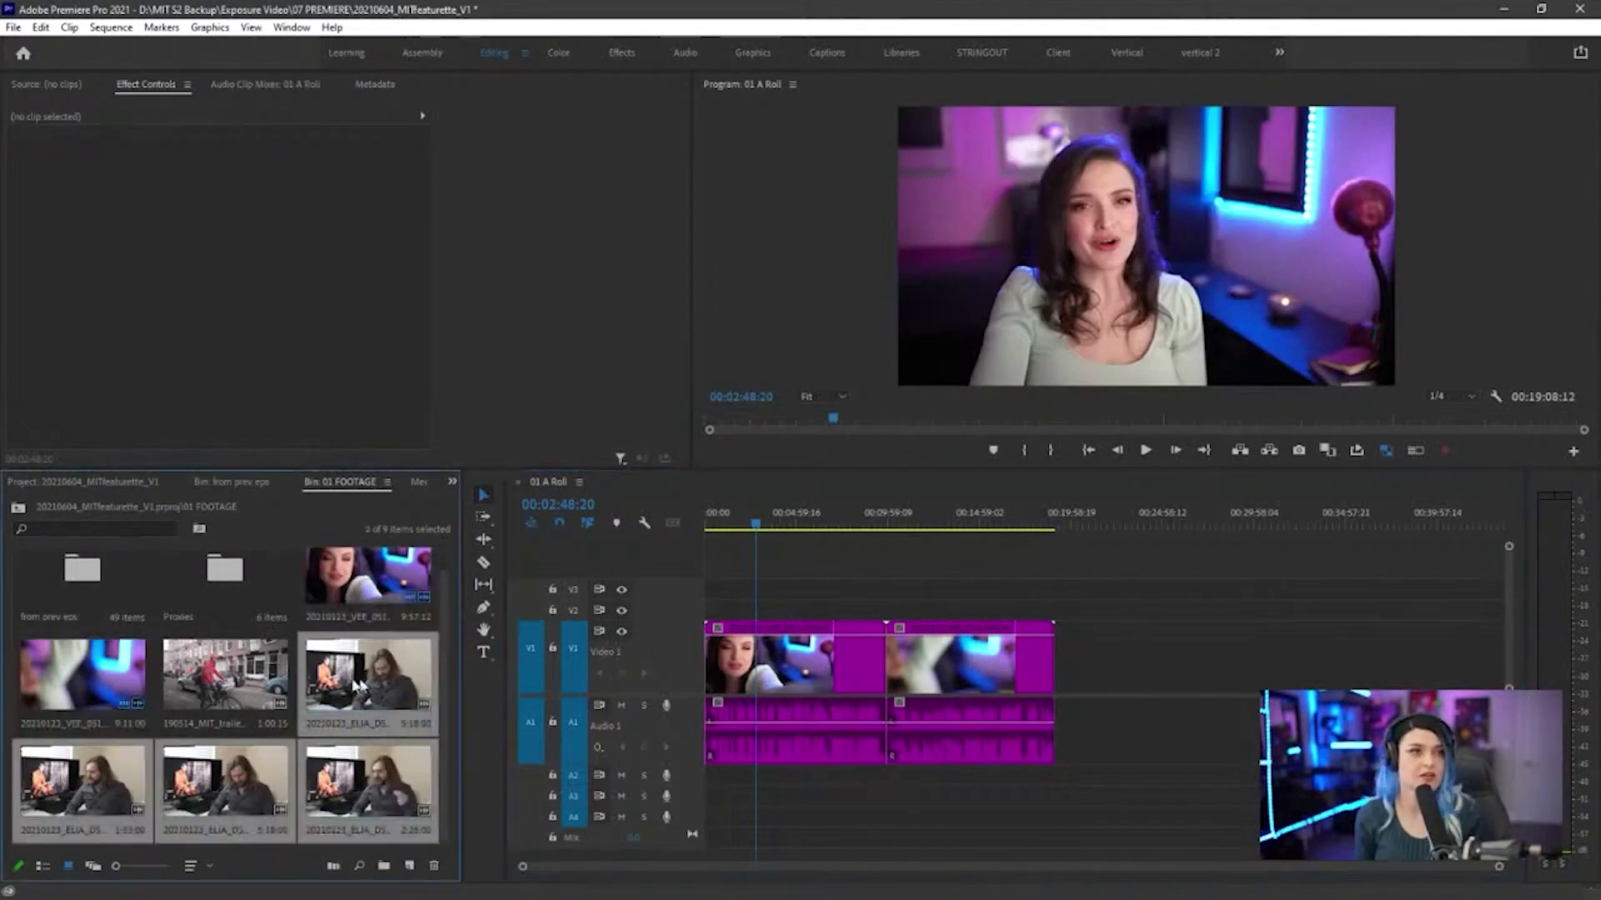
pyautogui.rightClick(368, 667)
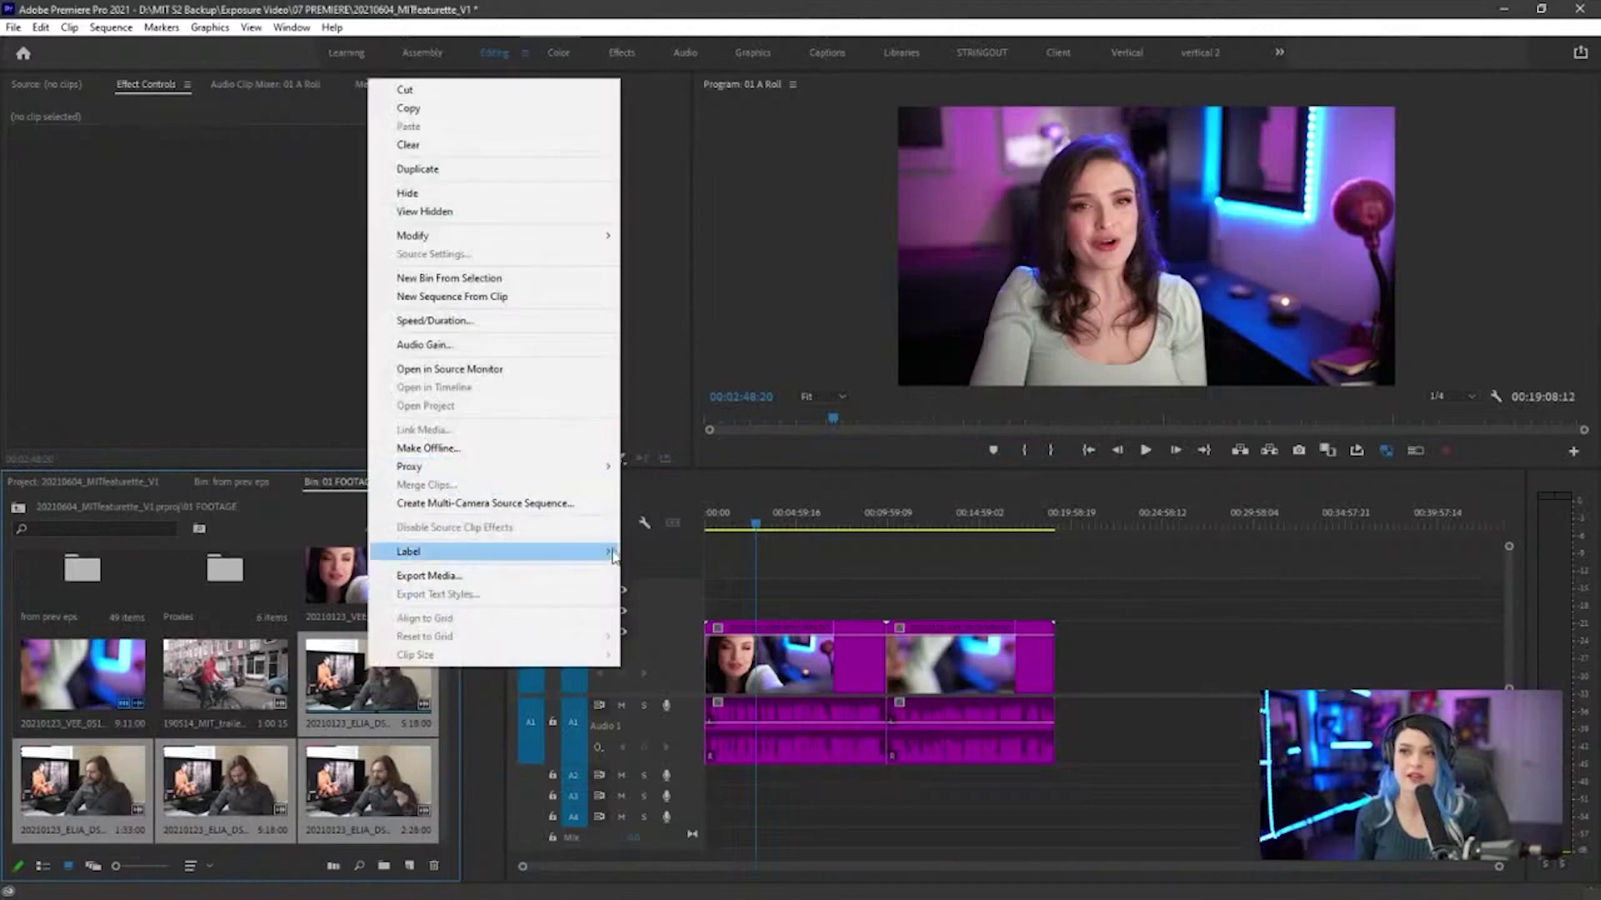
pyautogui.moveTo(605, 556)
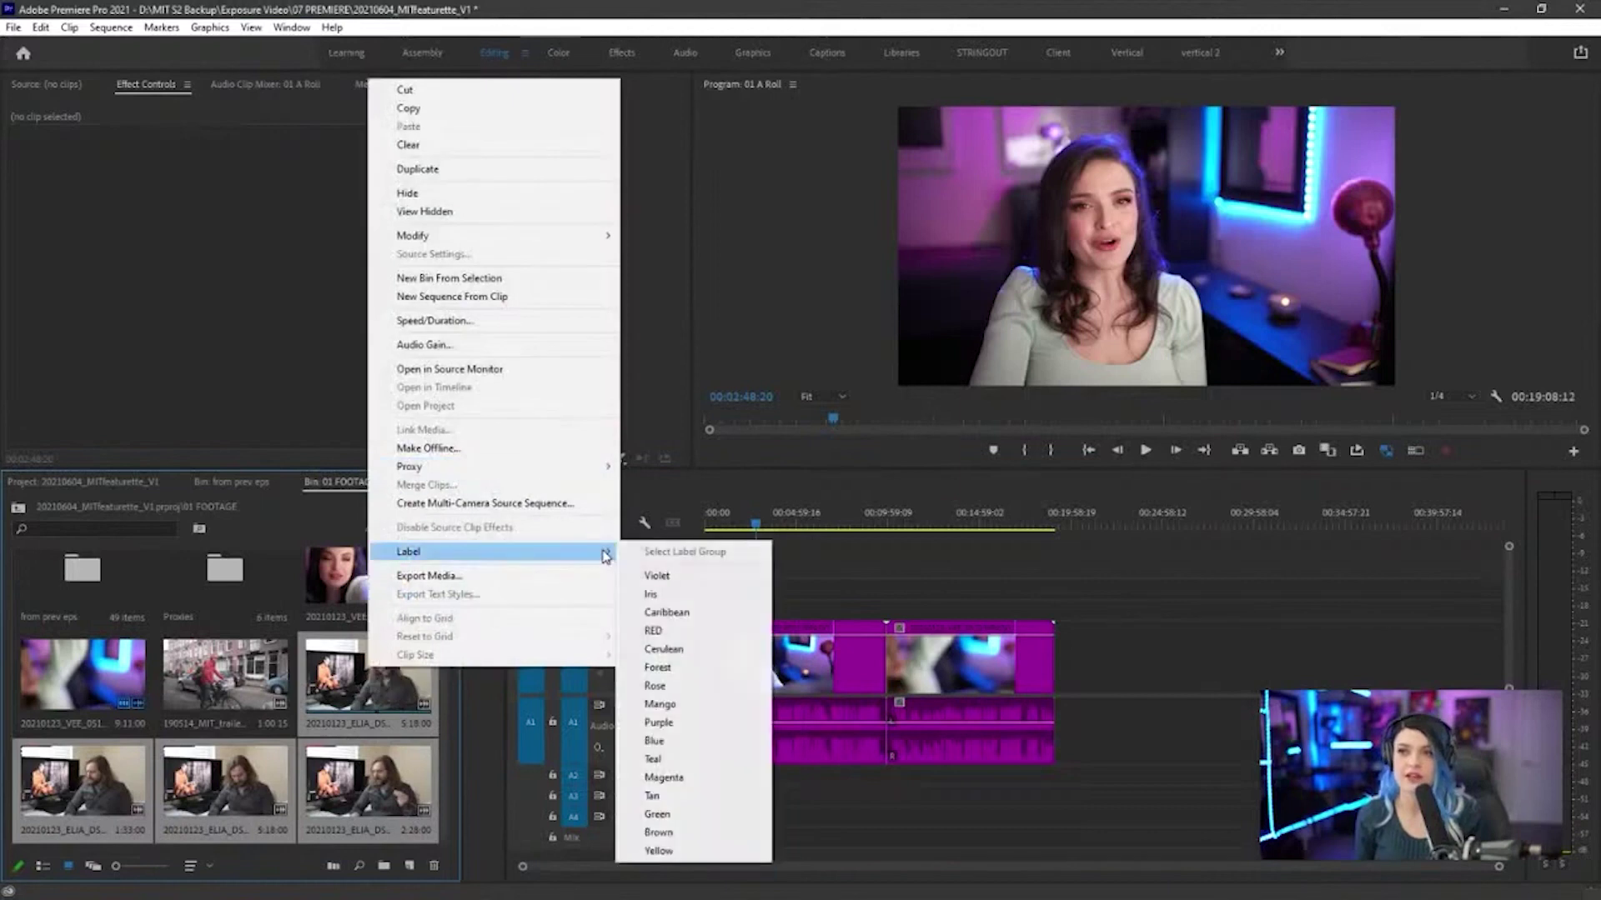
pyautogui.click(693, 741)
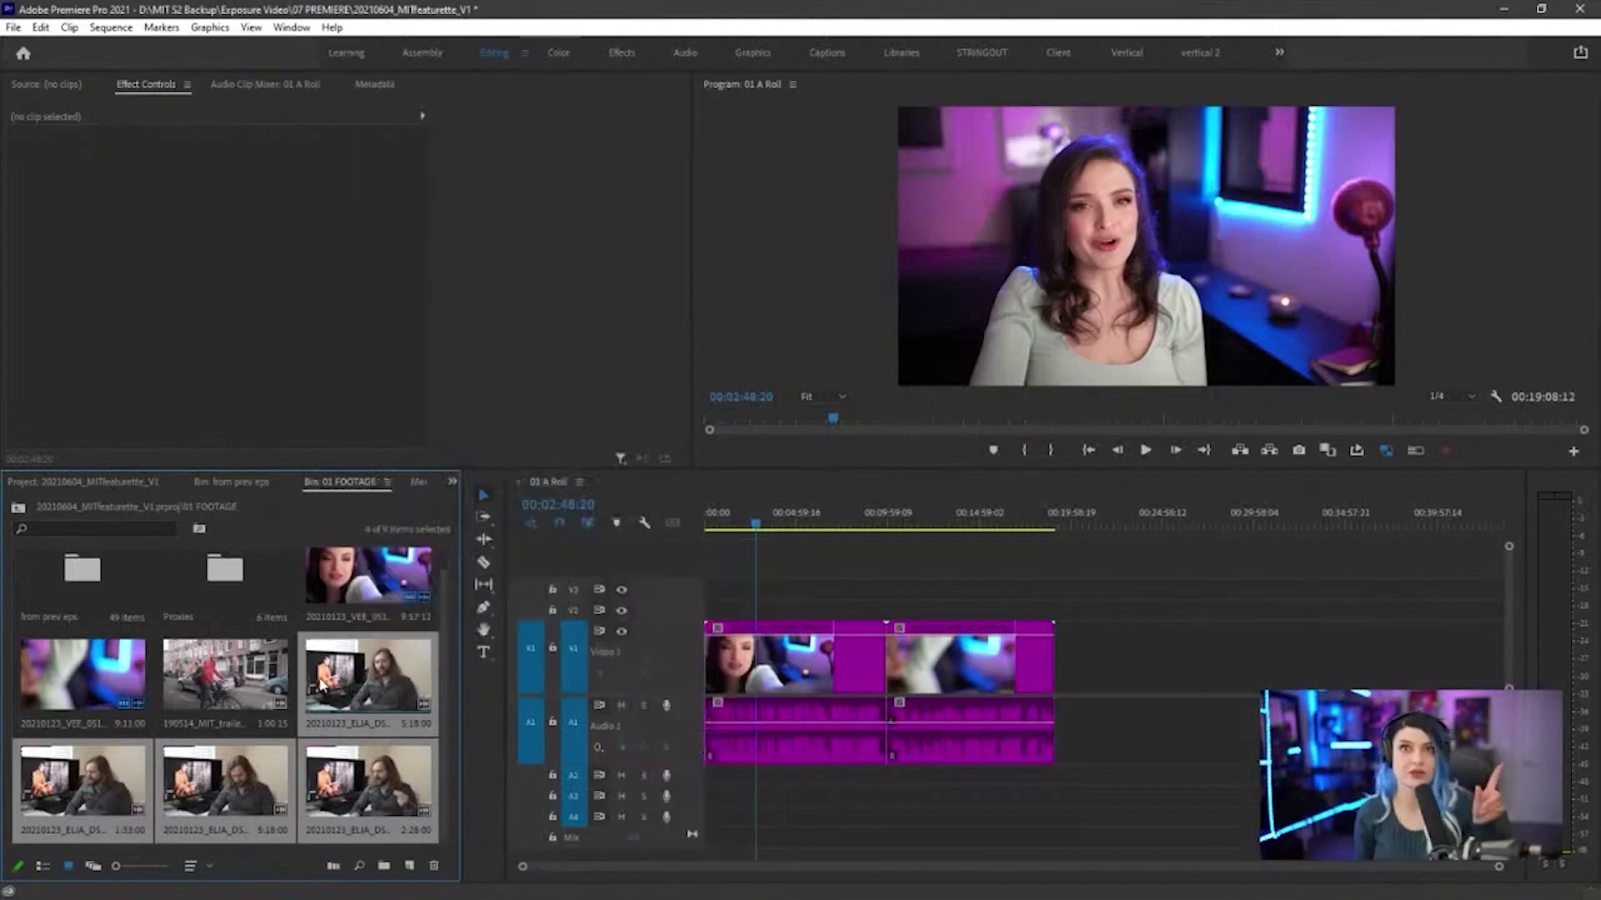
pyautogui.moveTo(581, 659); pyautogui.dragTo(1200, 689)
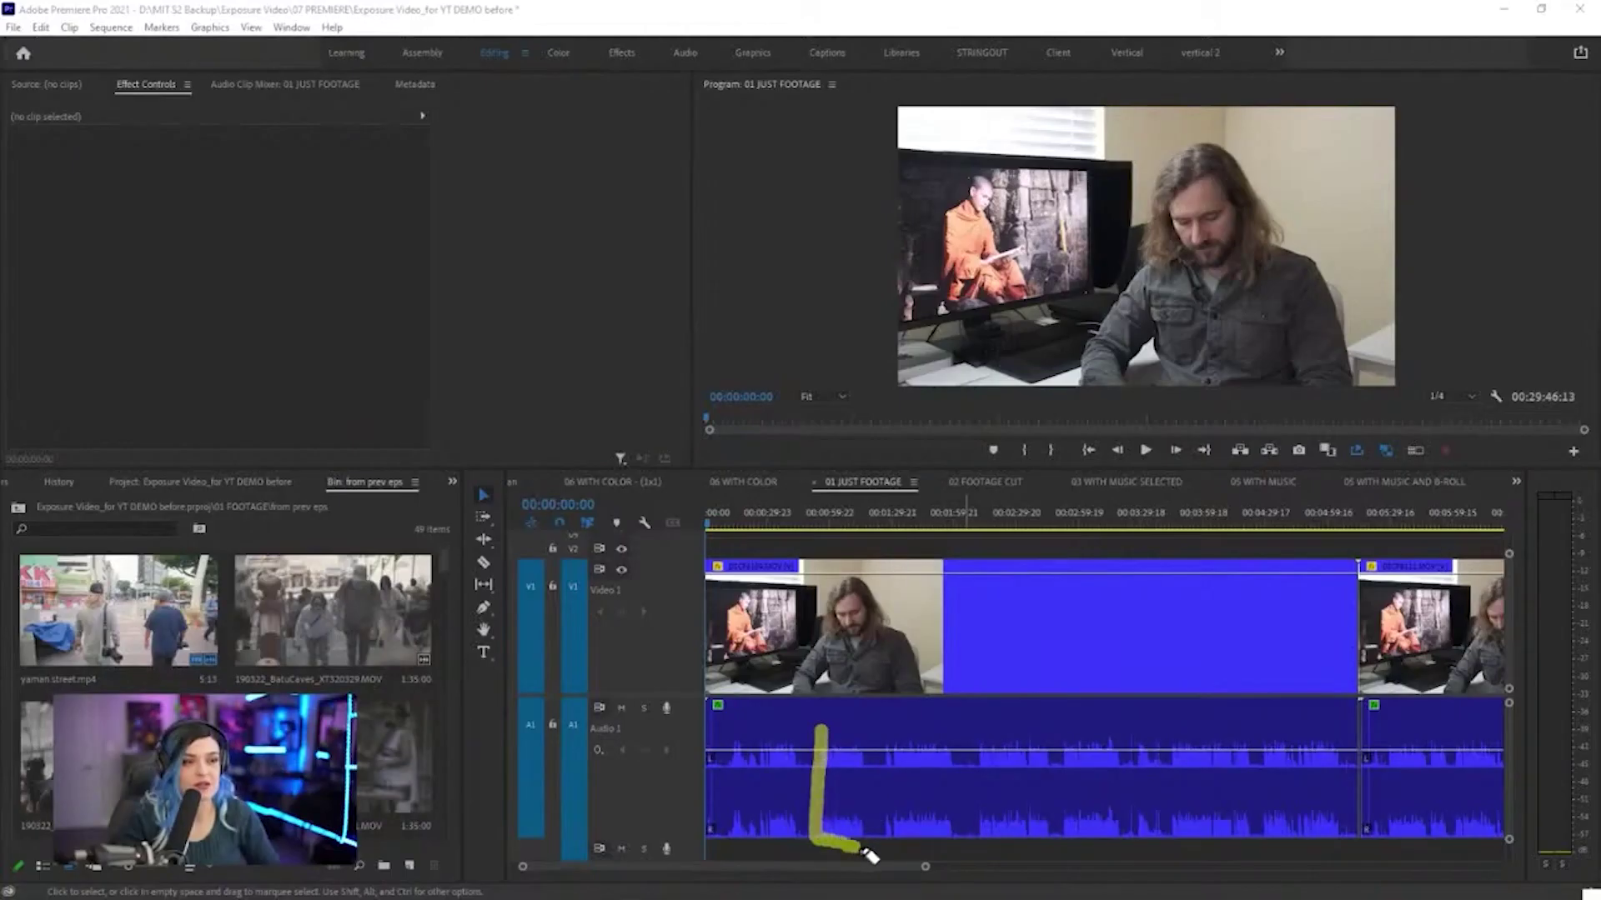
pyautogui.moveTo(867, 854)
pyautogui.mouseDown()
pyautogui.moveTo(863, 744)
pyautogui.moveTo(845, 736)
pyautogui.moveTo(902, 847)
pyautogui.moveTo(951, 855)
pyautogui.moveTo(946, 725)
pyautogui.moveTo(890, 738)
pyautogui.mouseUp()
pyautogui.press('e')
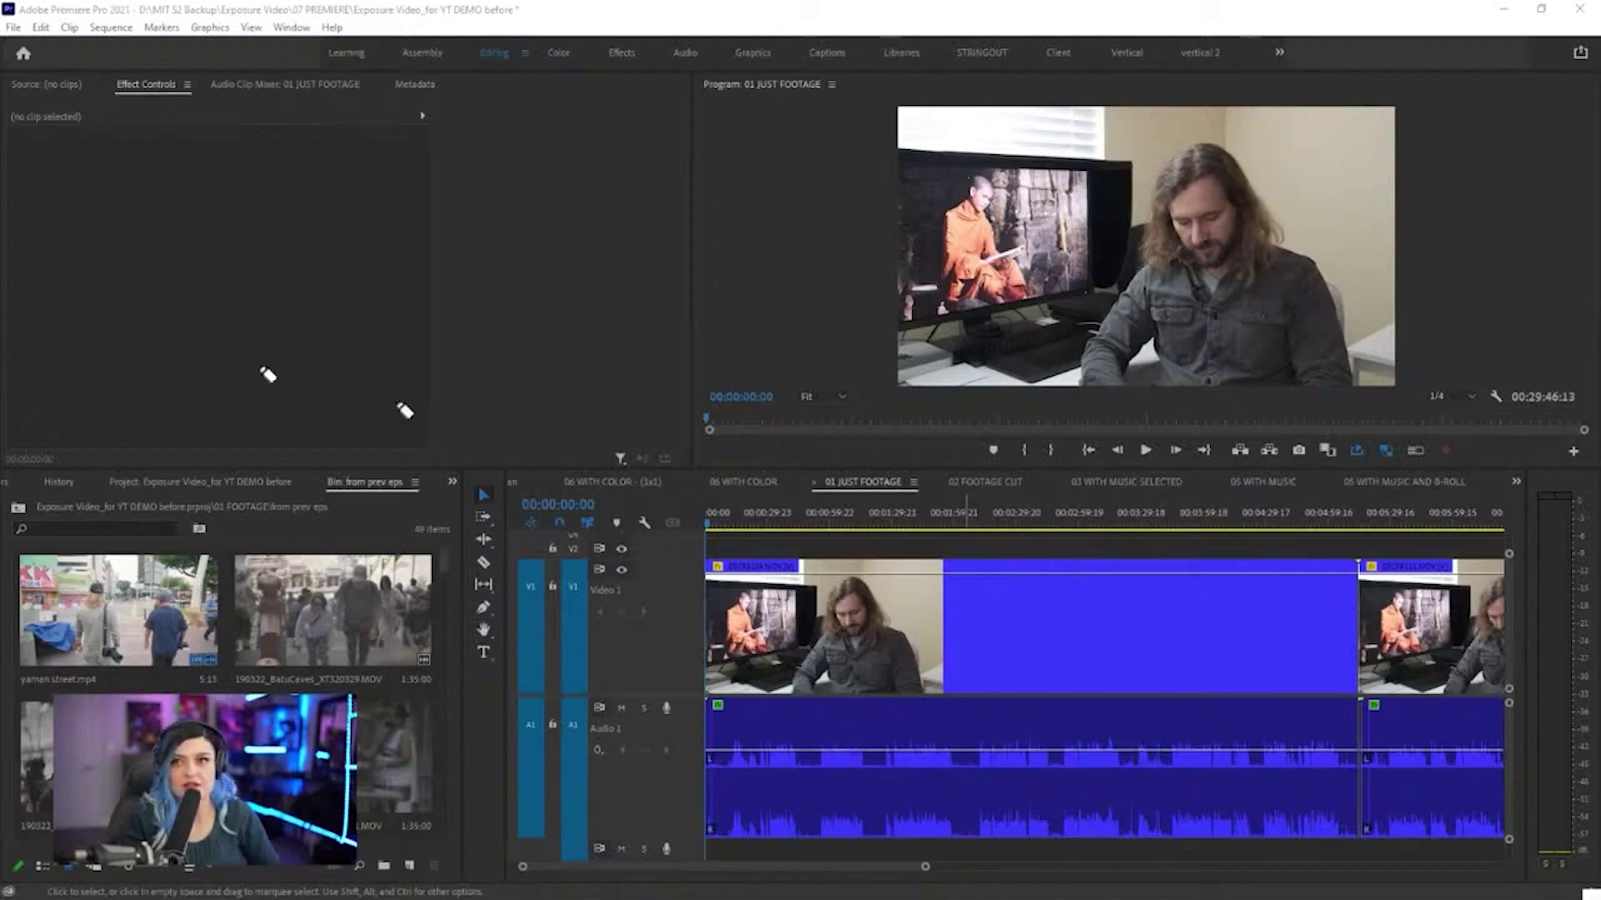
pyautogui.moveTo(805, 754)
pyautogui.mouseDown()
pyautogui.moveTo(782, 718)
pyautogui.moveTo(709, 706)
pyautogui.mouseUp()
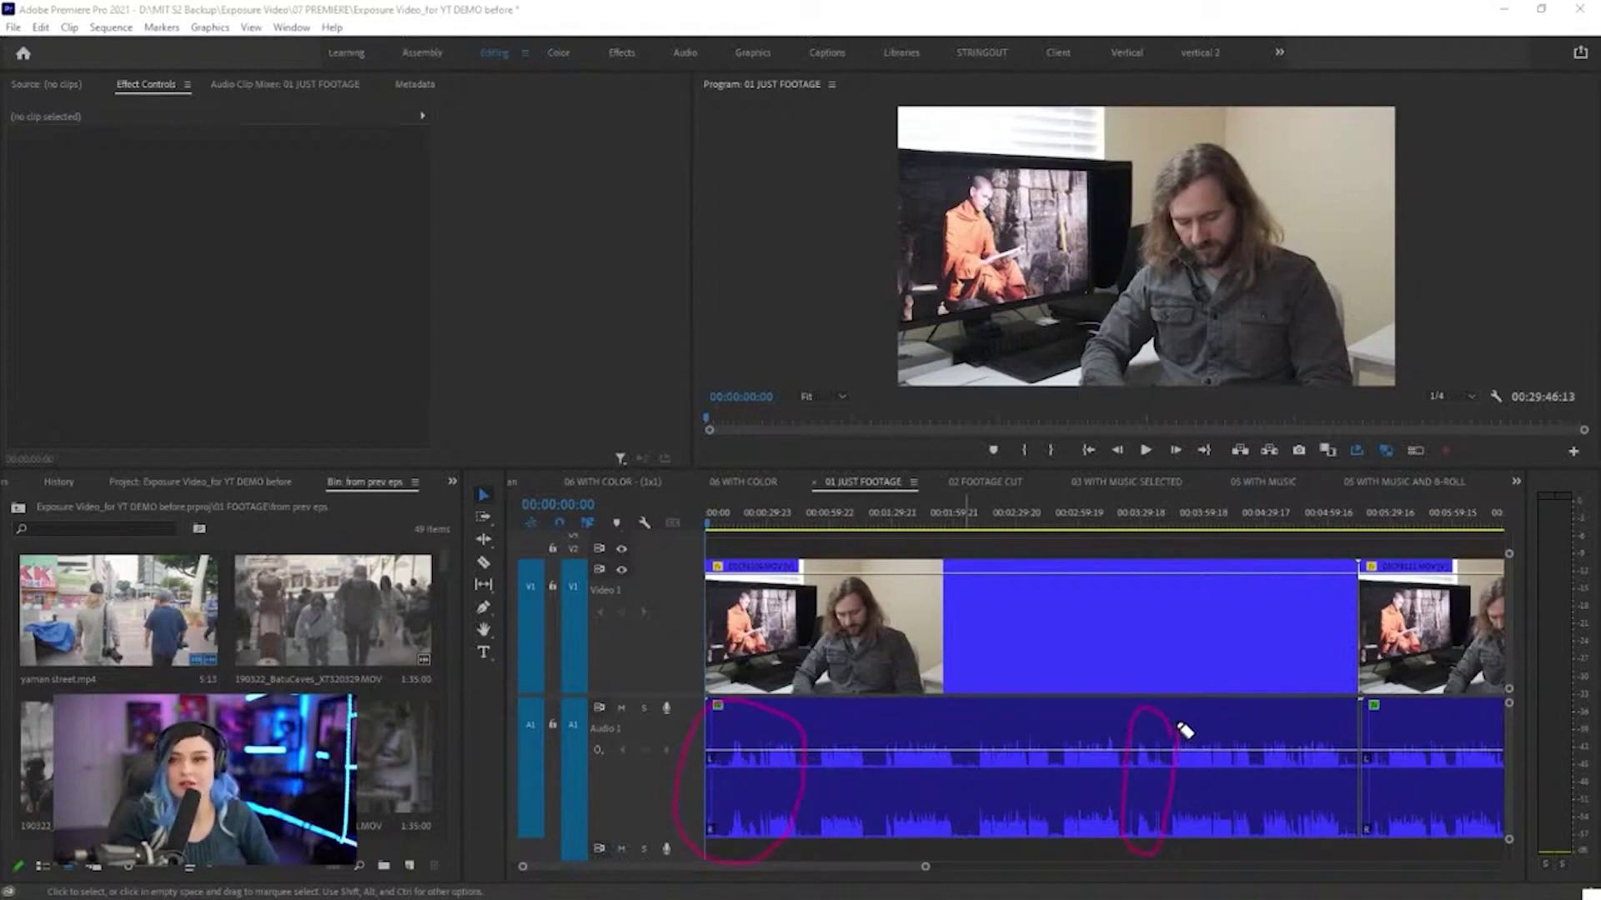
pyautogui.press('e')
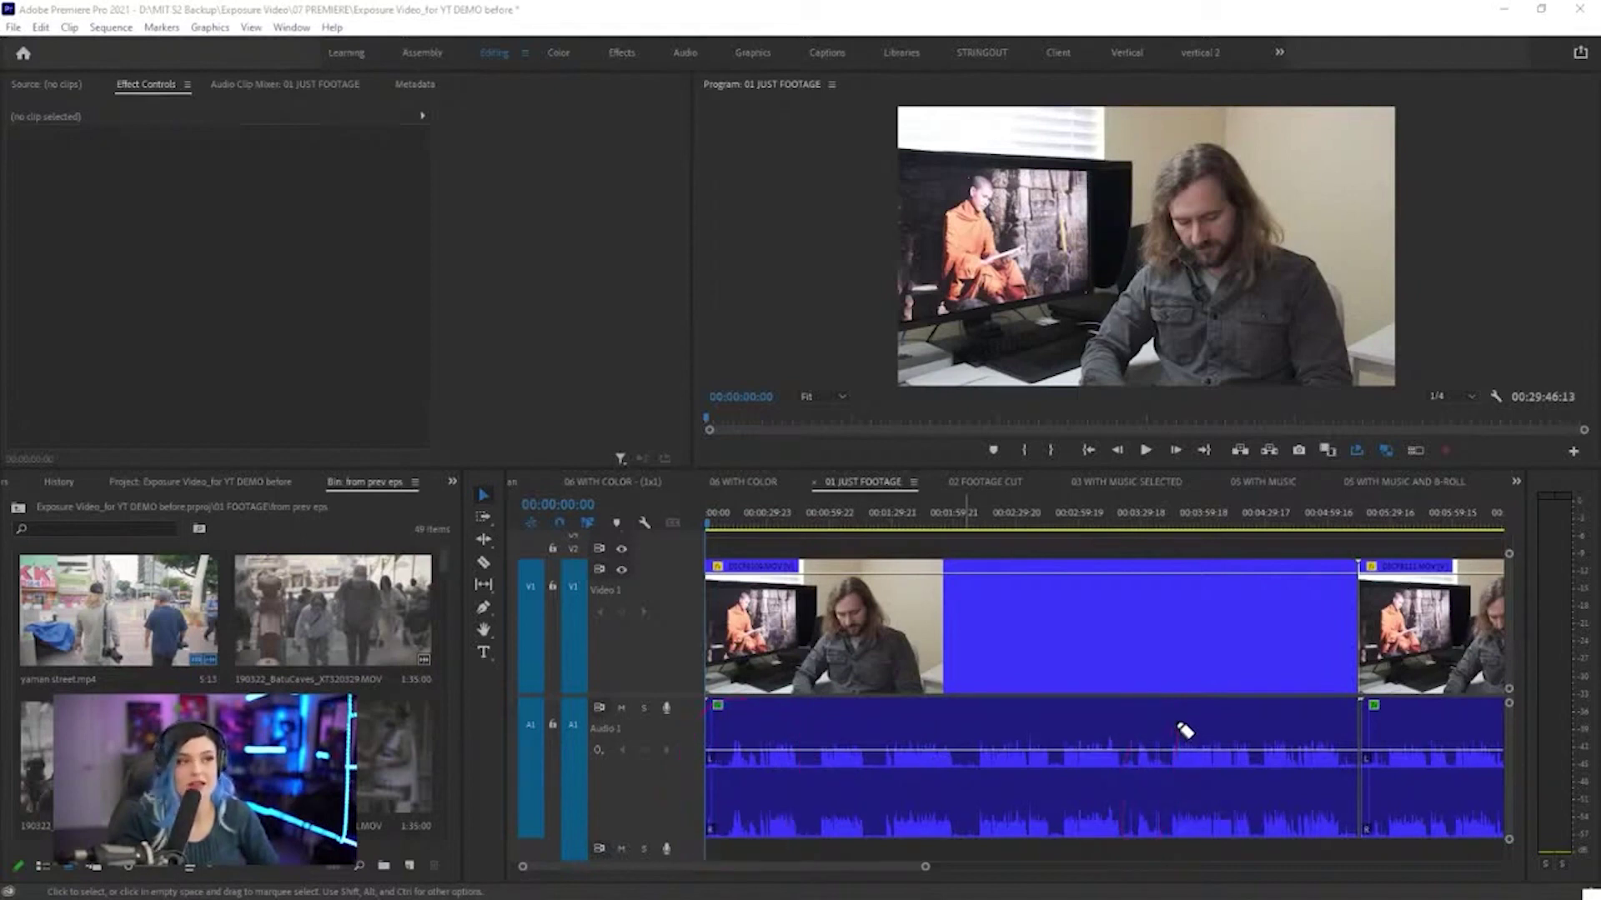
# Split the first interview clip in the 01 JUST FOOTAGE sequence with the Razor tool around the unwanted sections and speech pauses
pyautogui.click(925, 650)
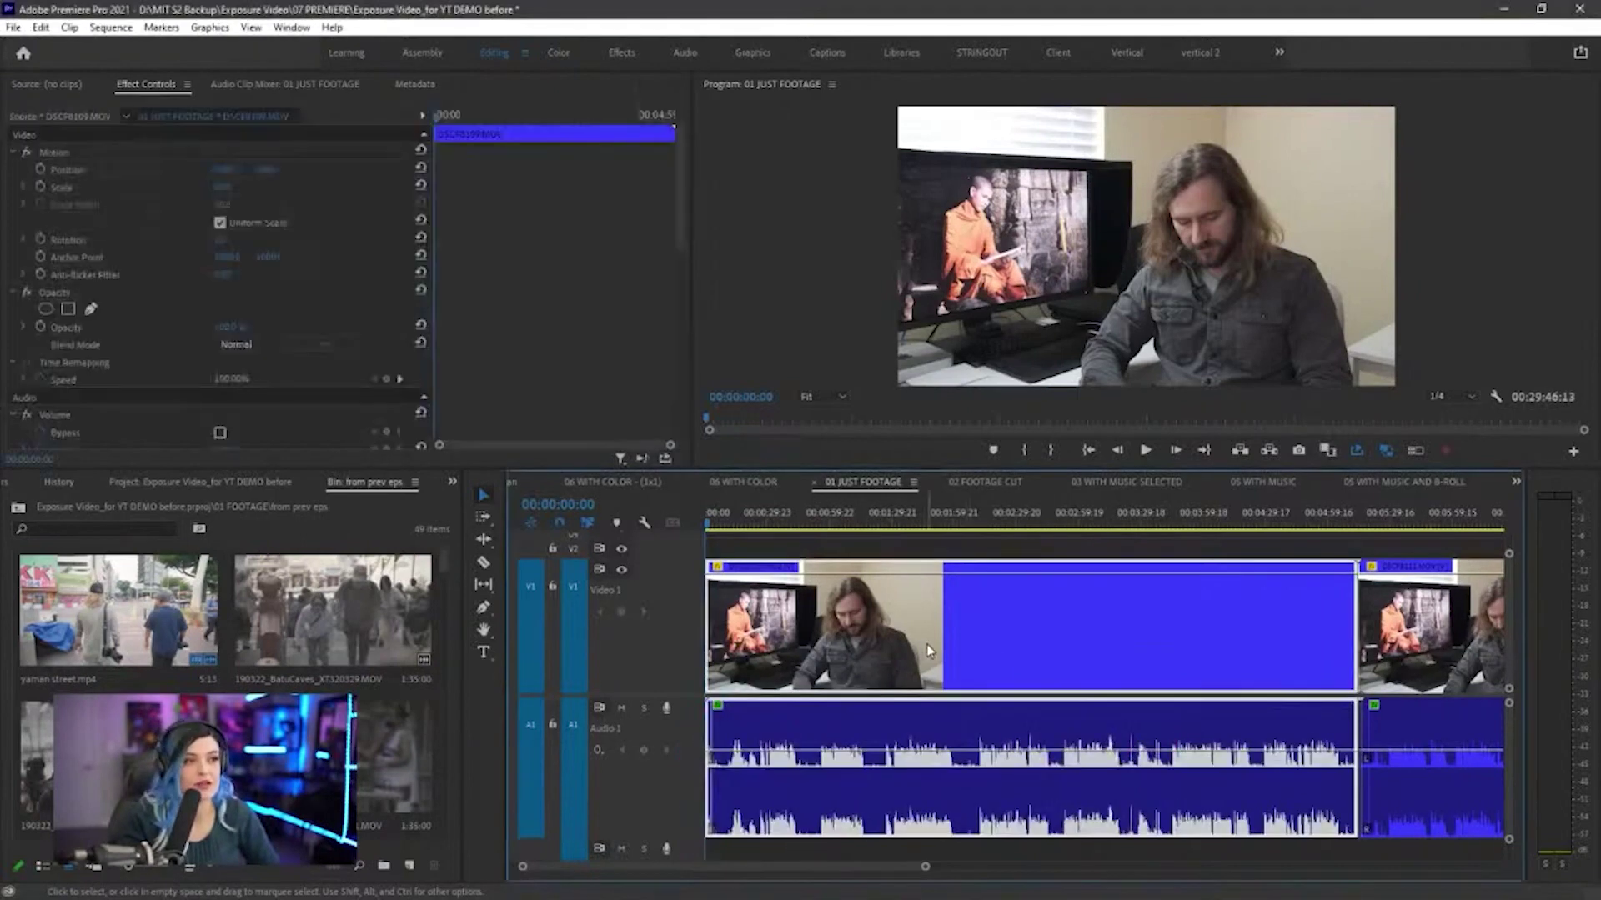
pyautogui.click(483, 563)
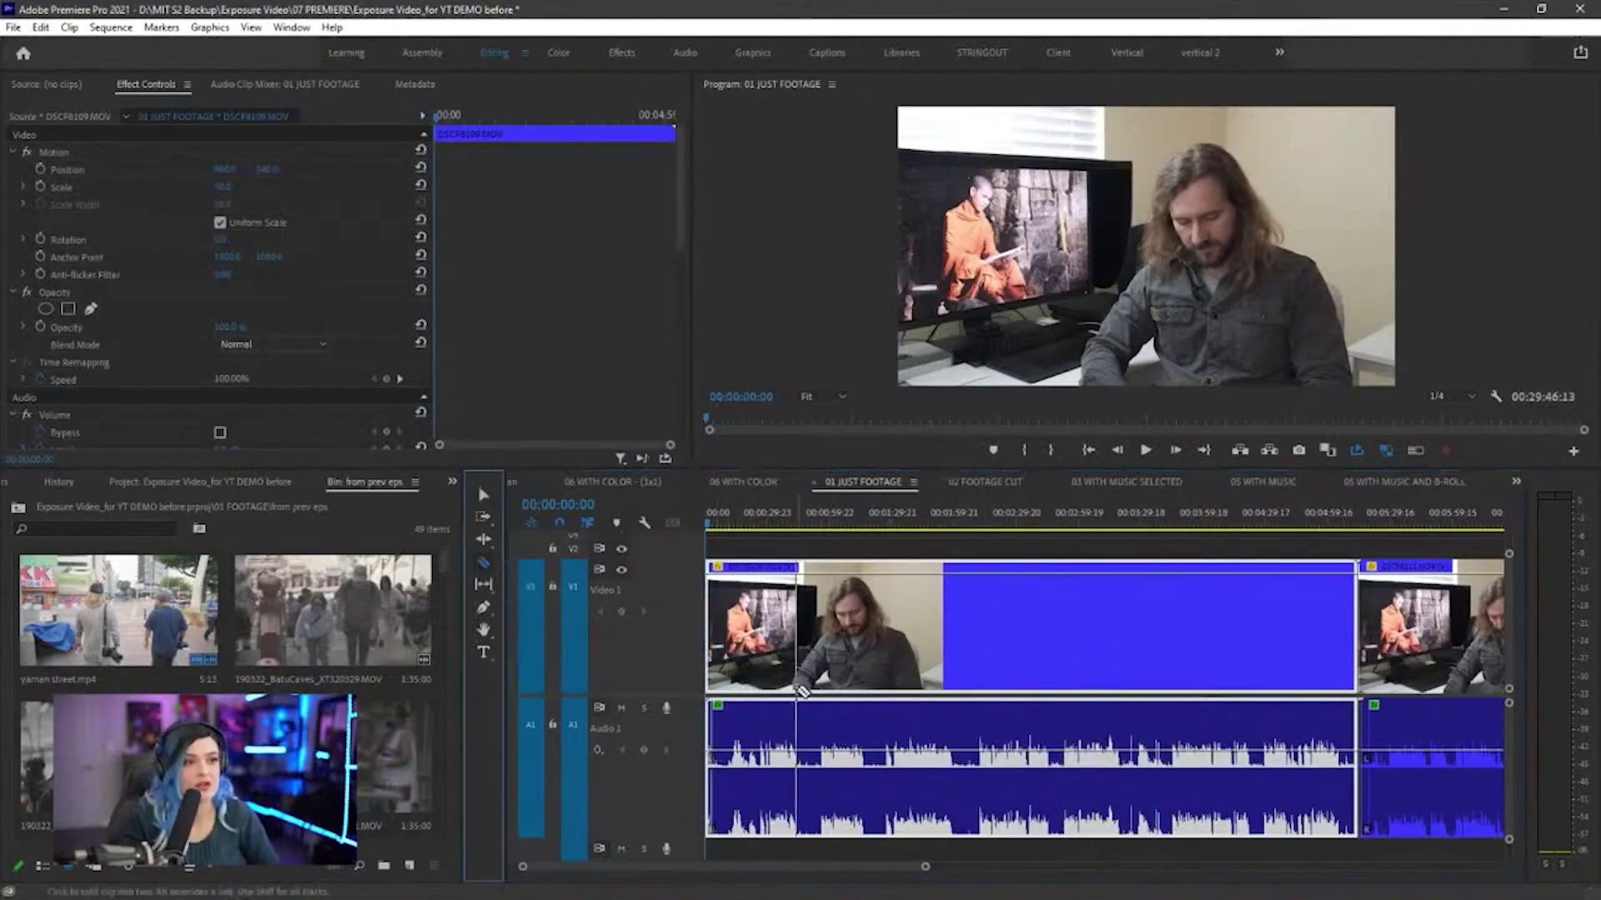
pyautogui.click(797, 690)
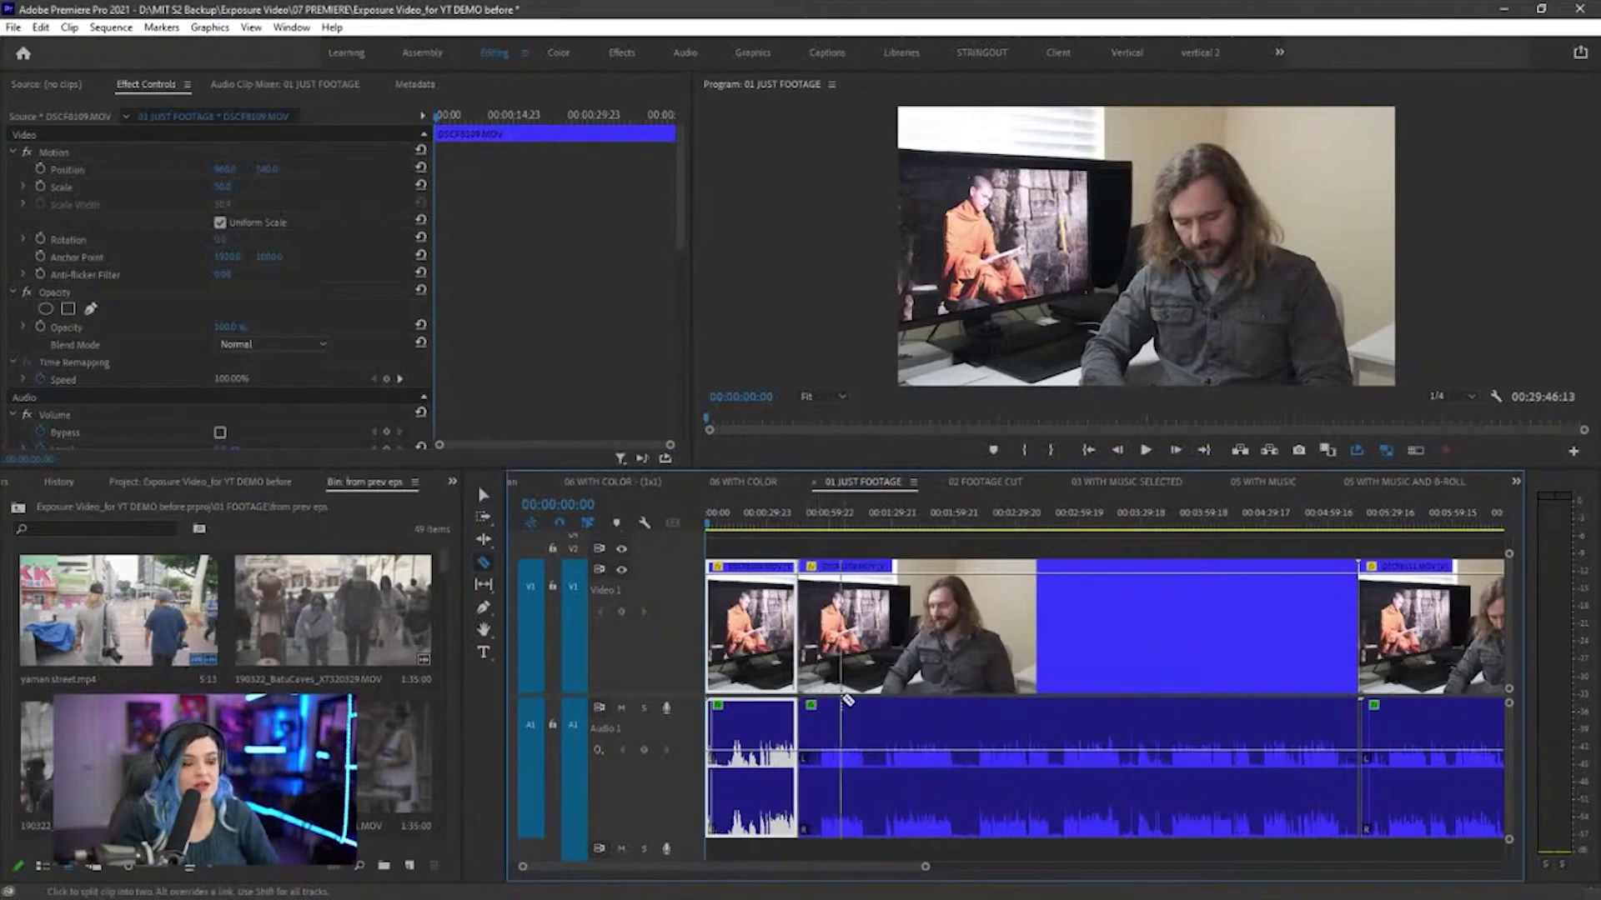
pyautogui.click(867, 702)
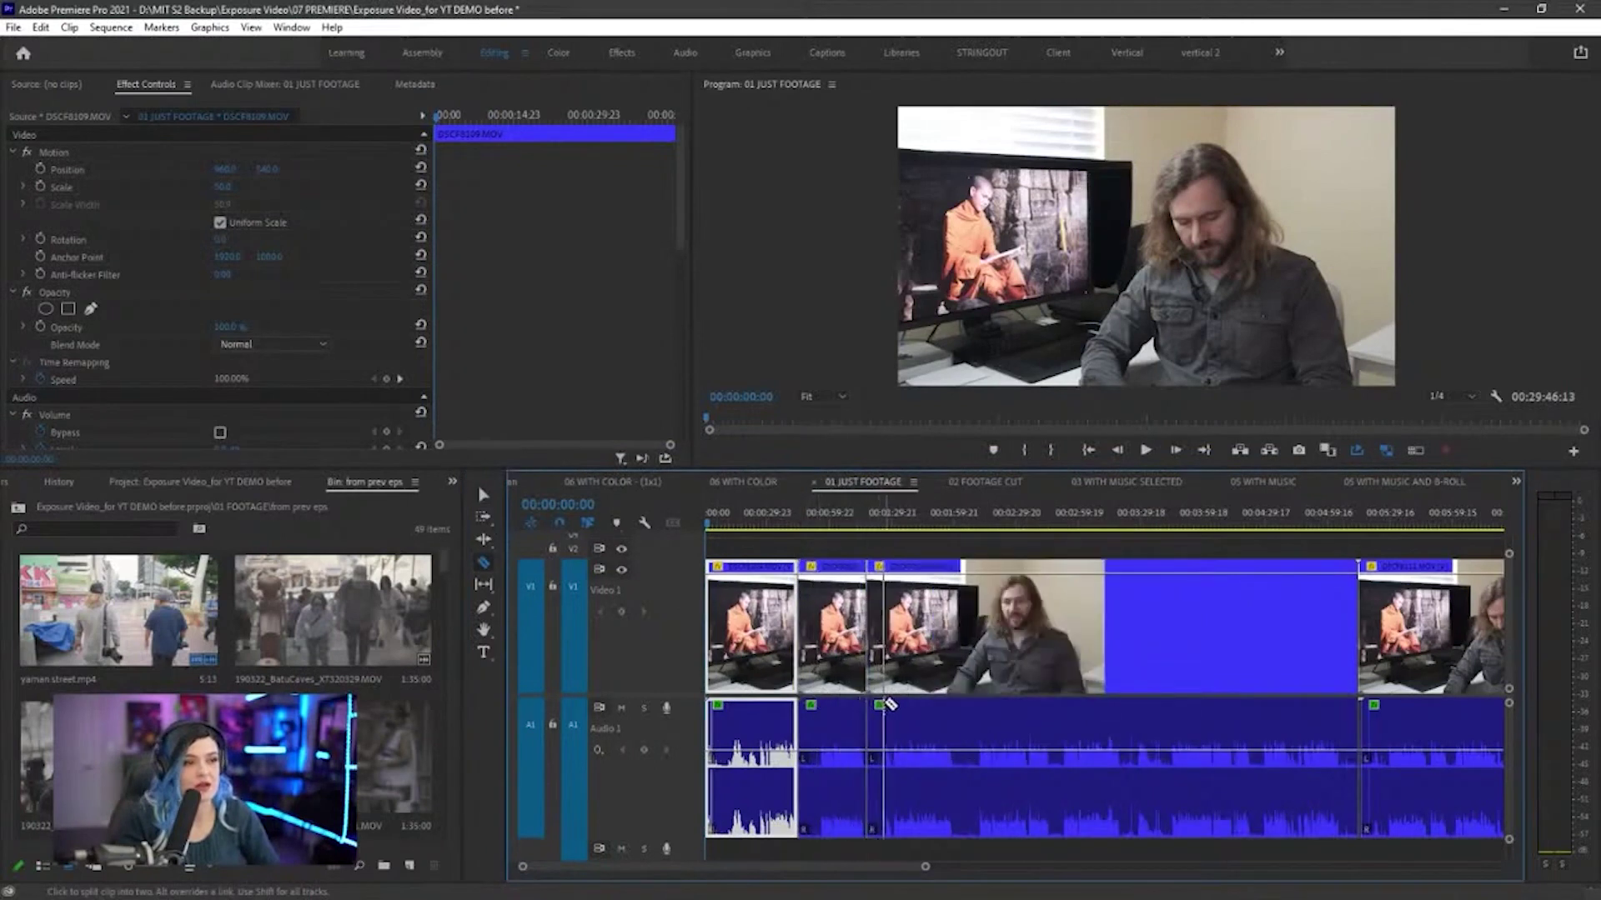
pyautogui.click(884, 704)
pyautogui.click(955, 704)
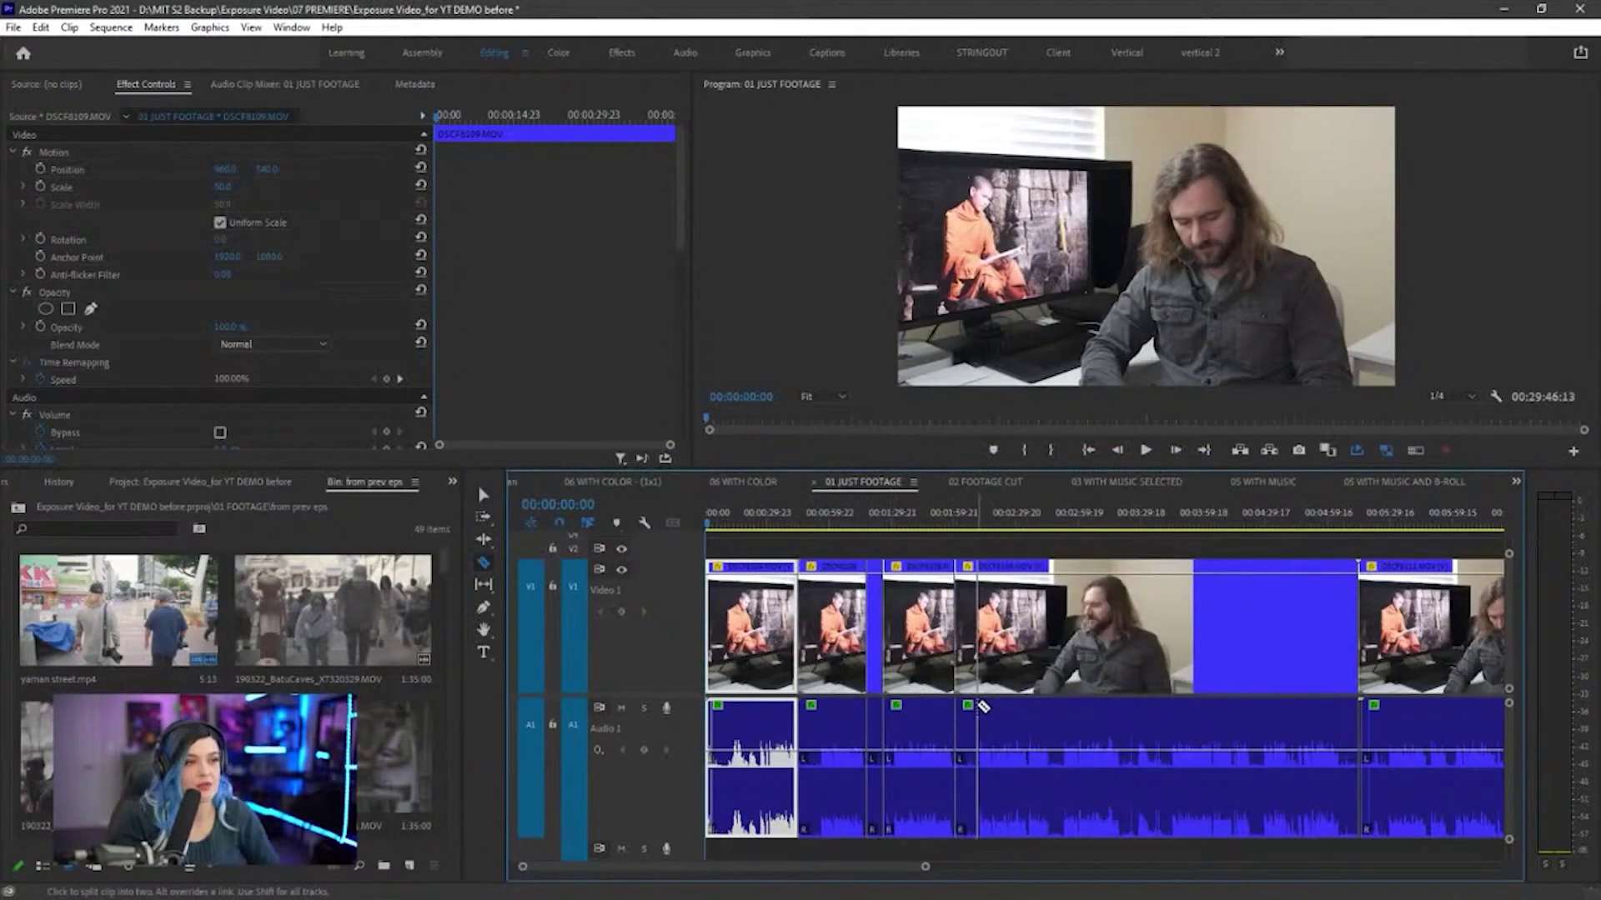
pyautogui.click(1059, 707)
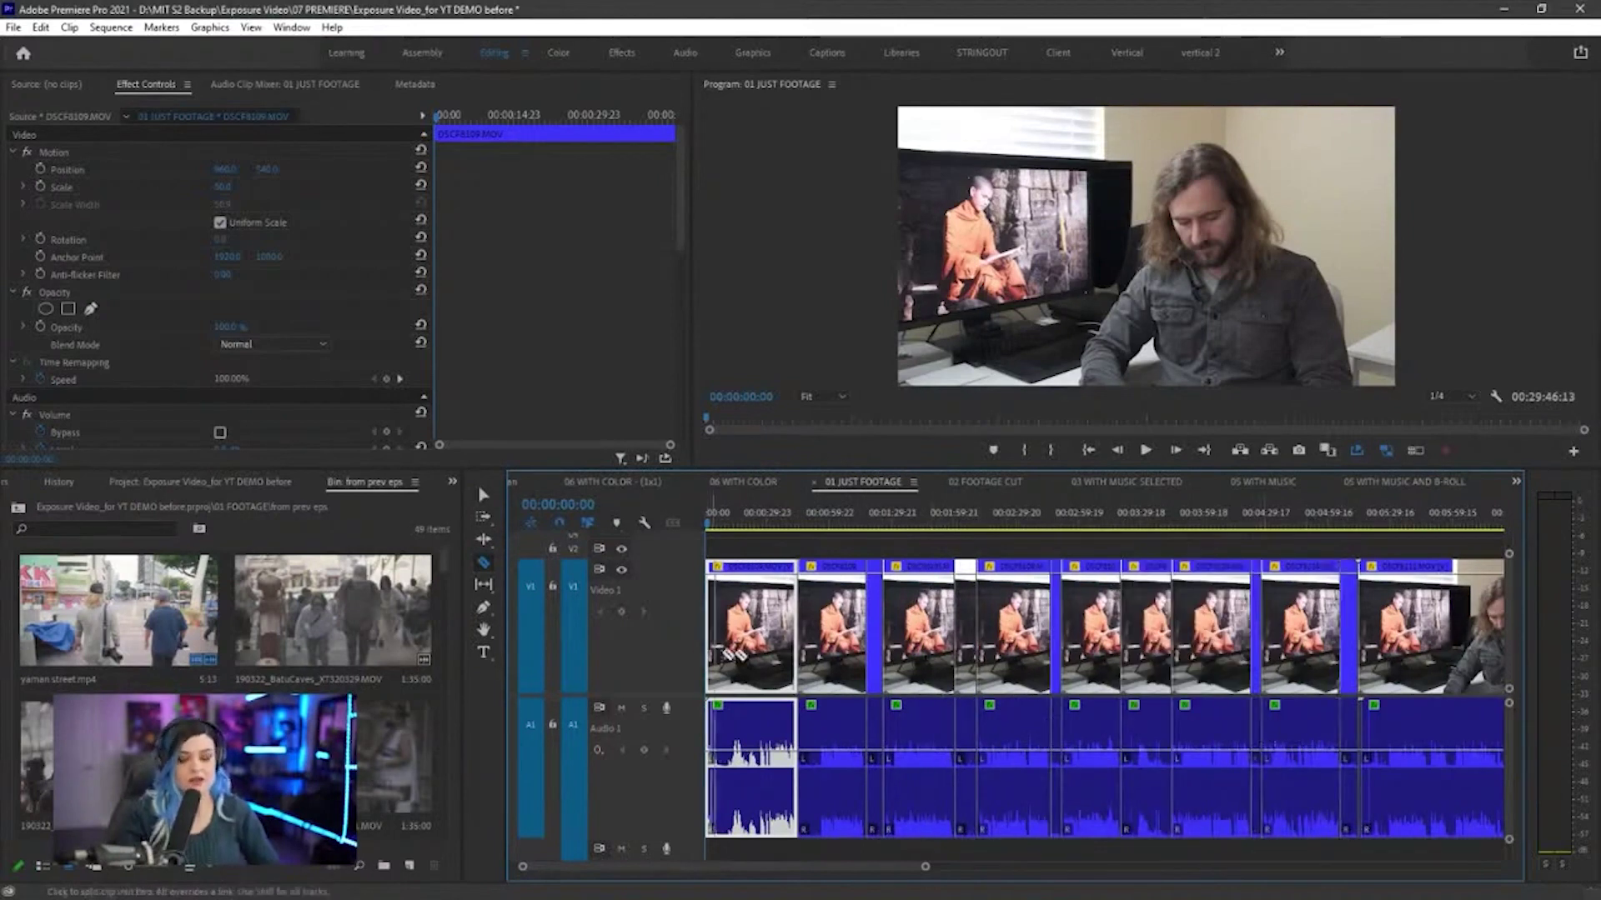
# Delete the opening piece, the short pause pieces and the unwanted middle piece of the split interview clip, leaving gaps between the rest
pyautogui.press('v')
pyautogui.click(874, 659)
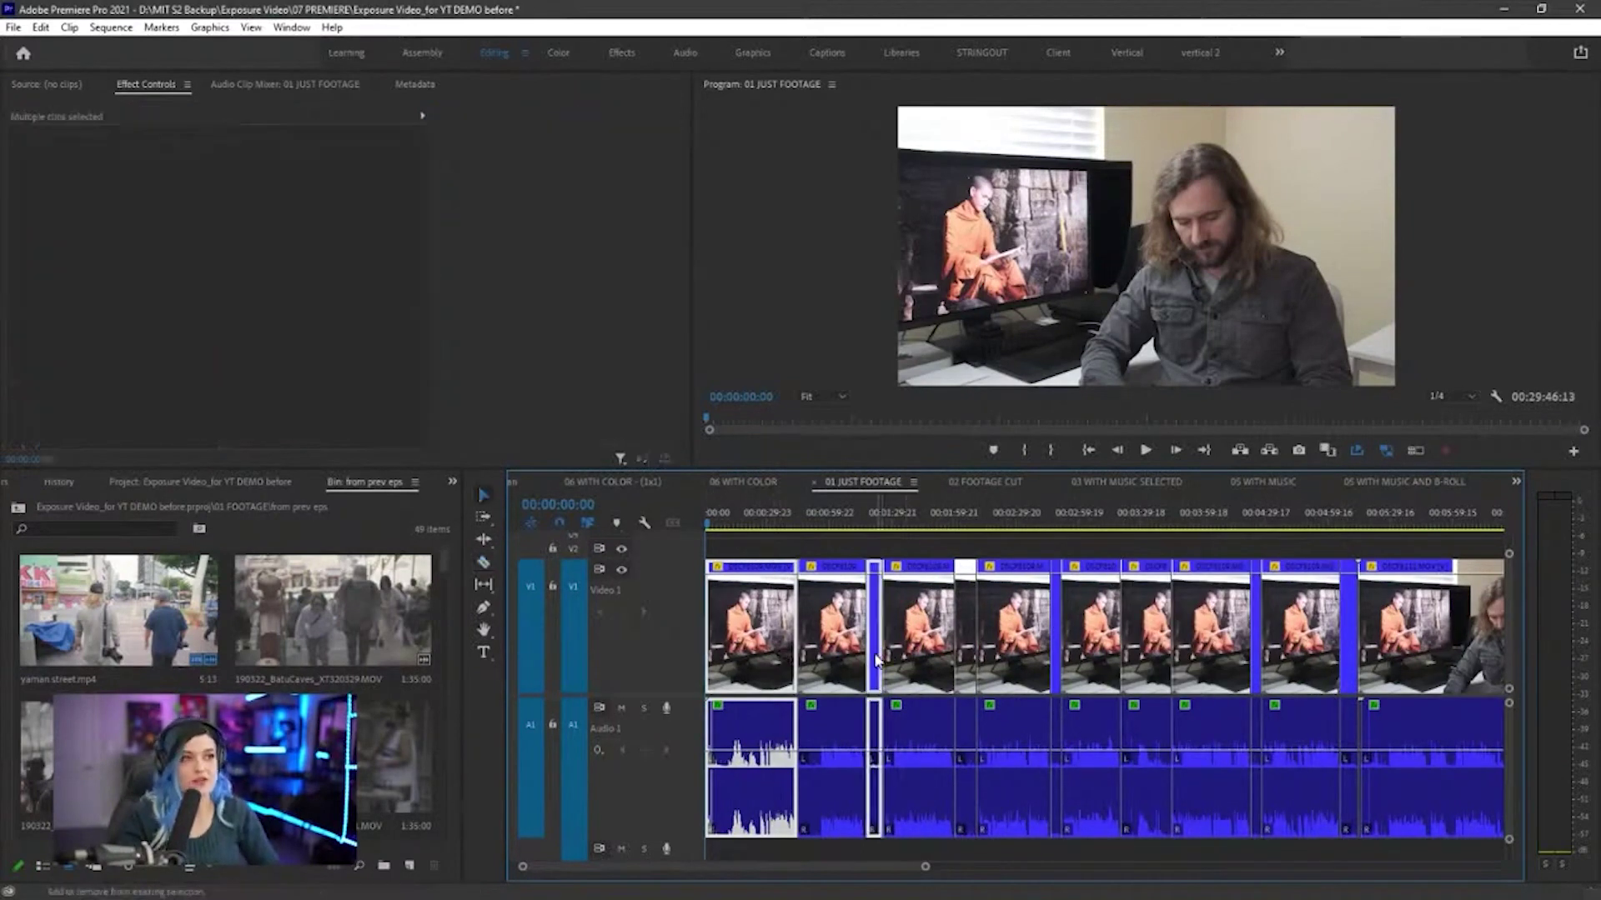
pyautogui.keyDown('shift'); pyautogui.click(965, 658); pyautogui.keyUp('shift')
pyautogui.keyDown('shift'); pyautogui.click(1056, 658); pyautogui.keyUp('shift')
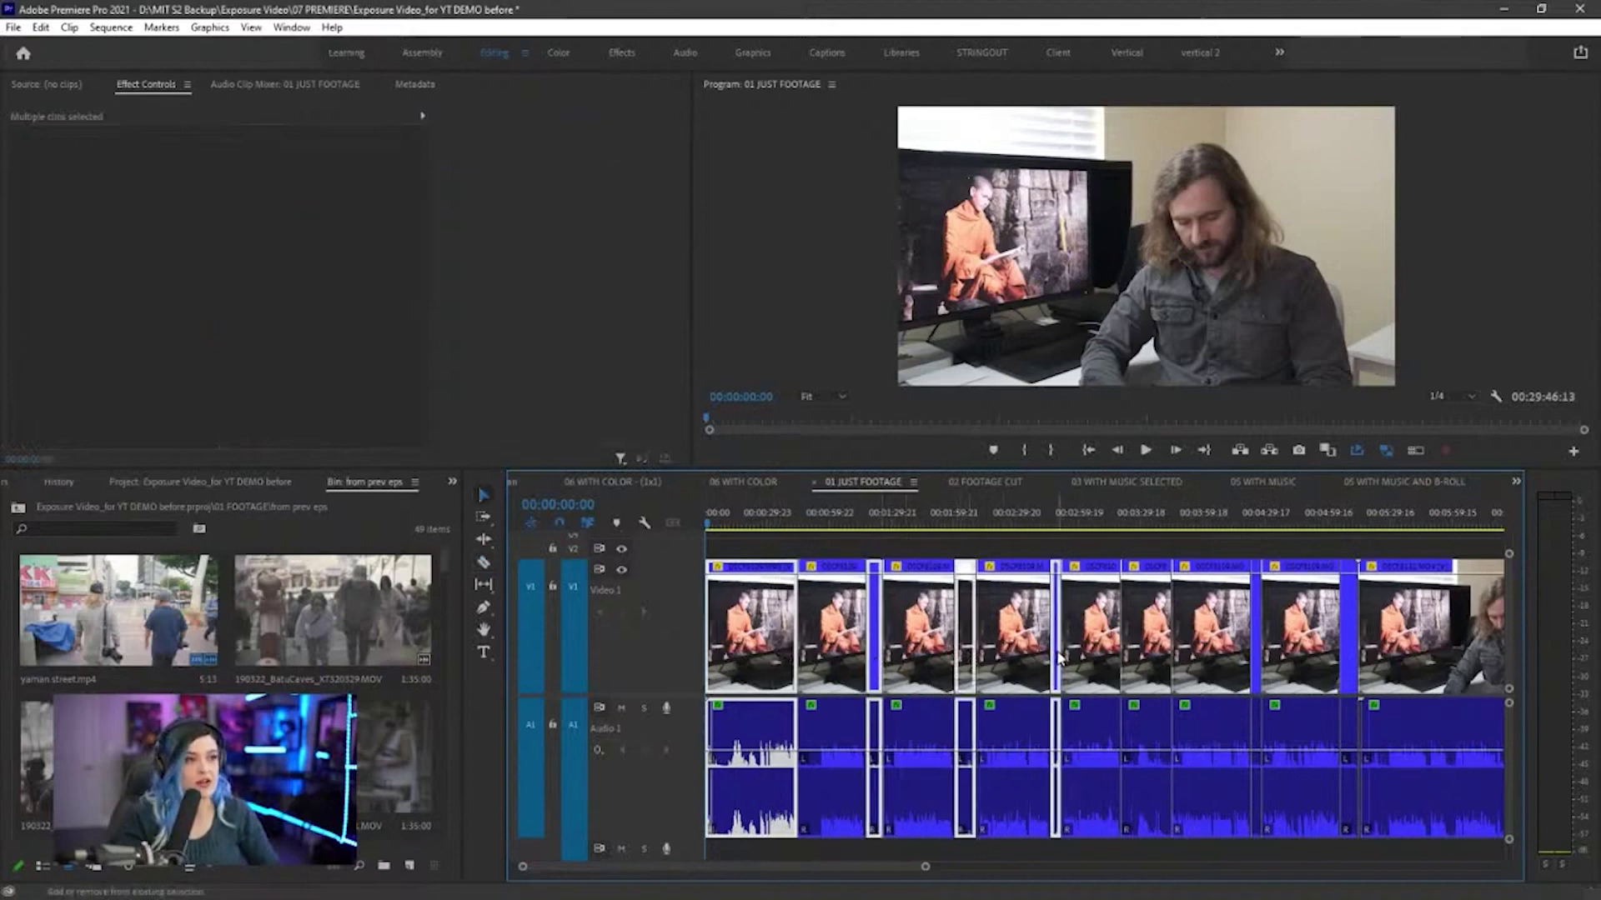
pyautogui.keyDown('shift'); pyautogui.click(1157, 656); pyautogui.keyUp('shift')
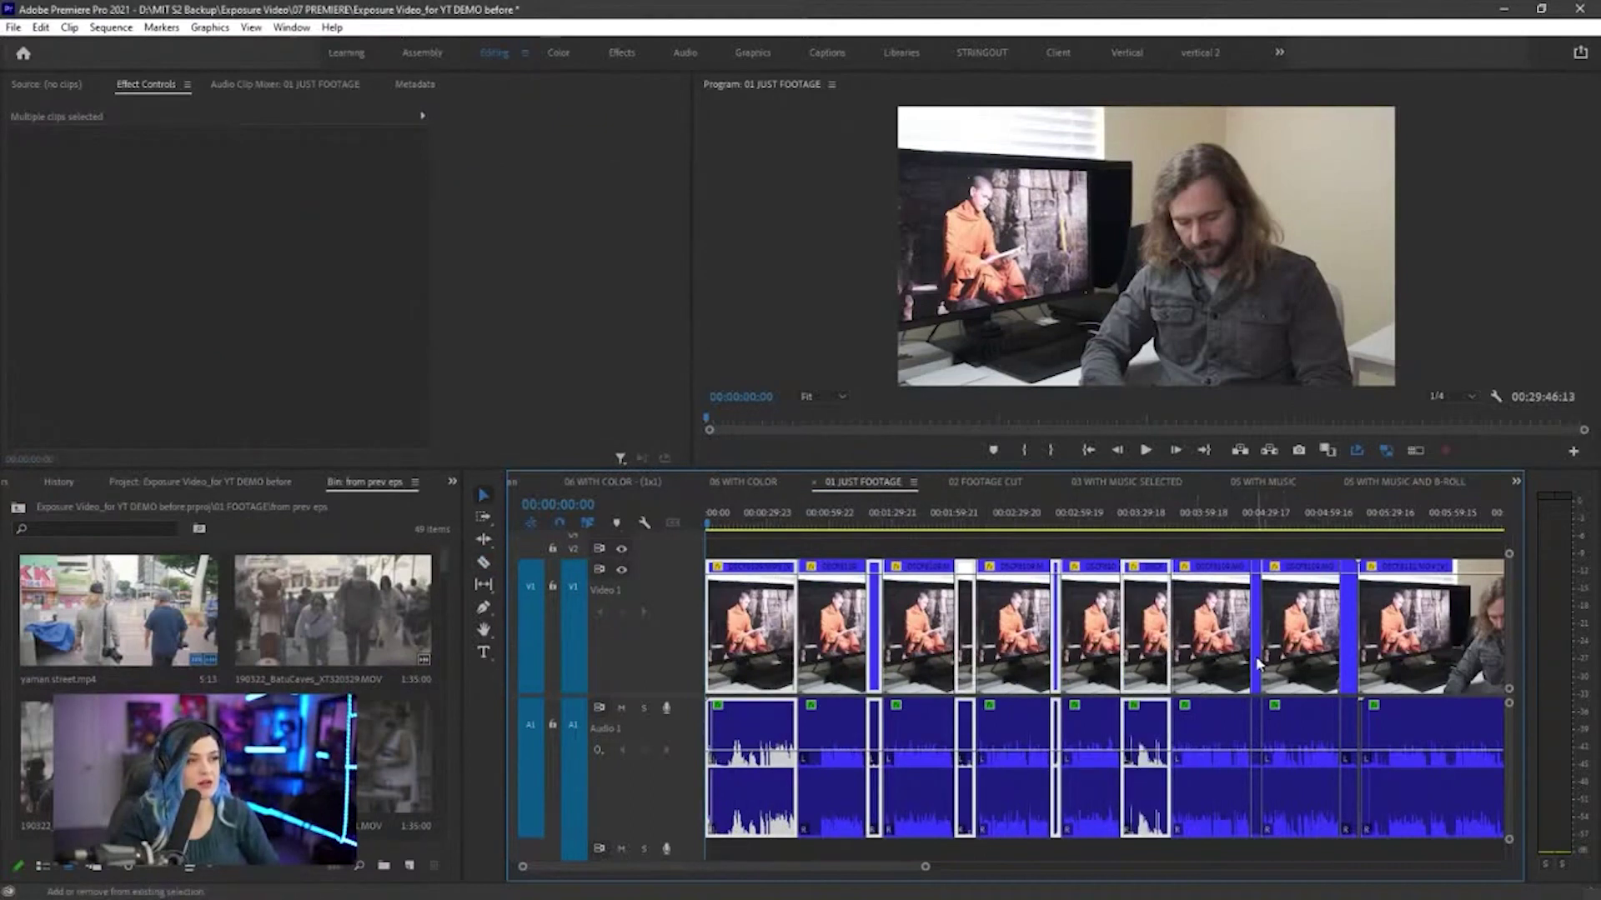
pyautogui.keyDown('shift'); pyautogui.click(1257, 661); pyautogui.keyUp('shift')
pyautogui.keyDown('shift'); pyautogui.click(1348, 660); pyautogui.keyUp('shift')
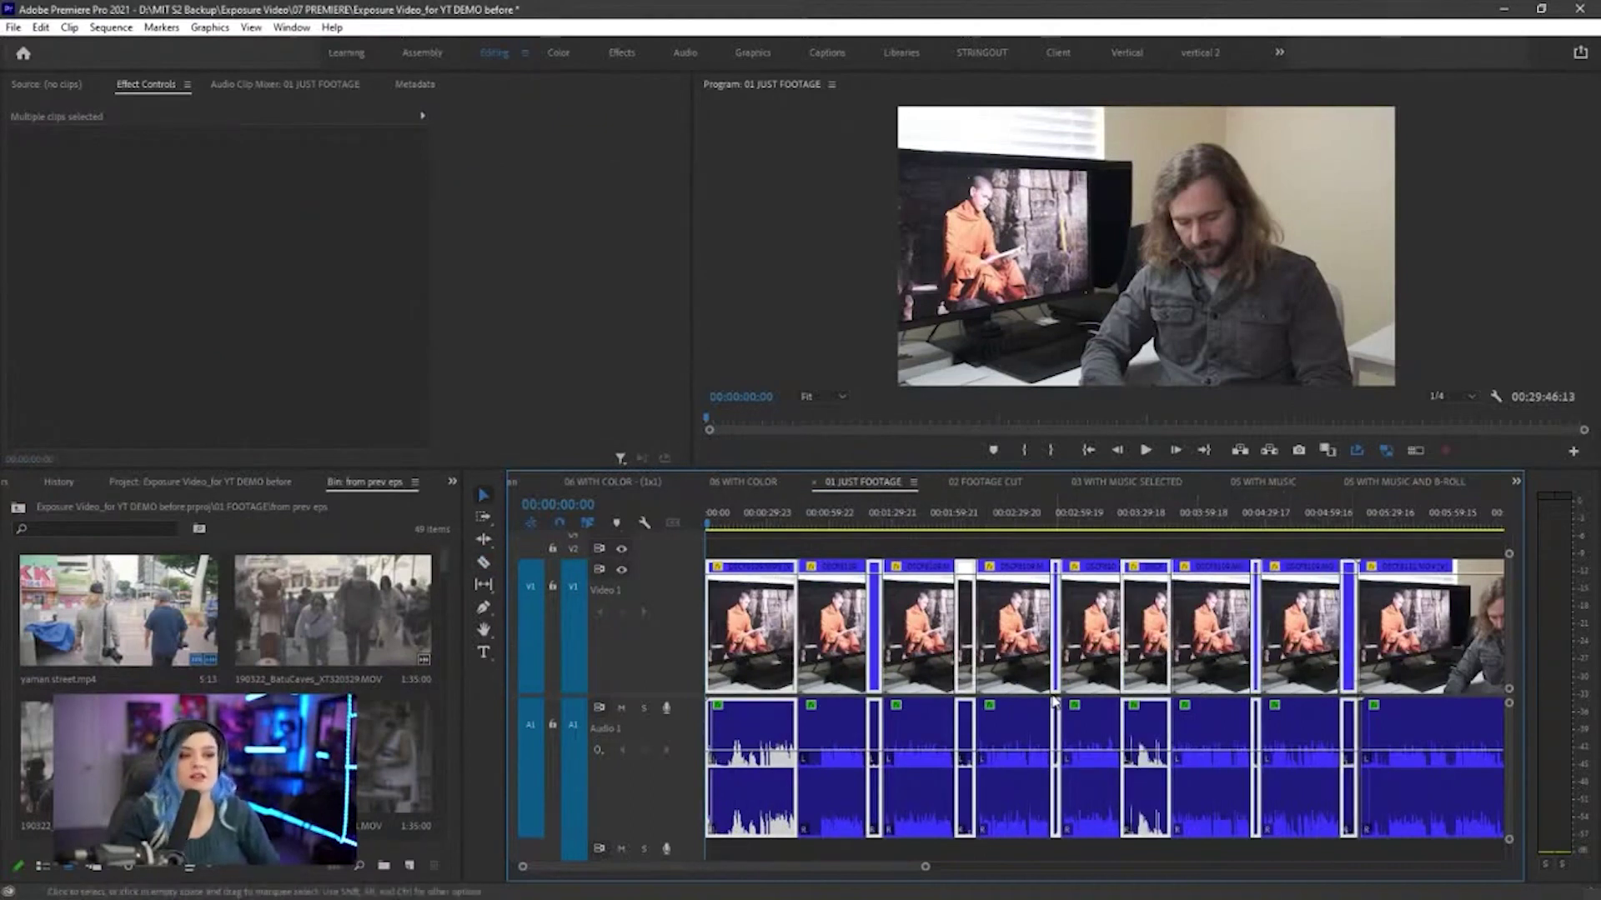
pyautogui.press('Delete')
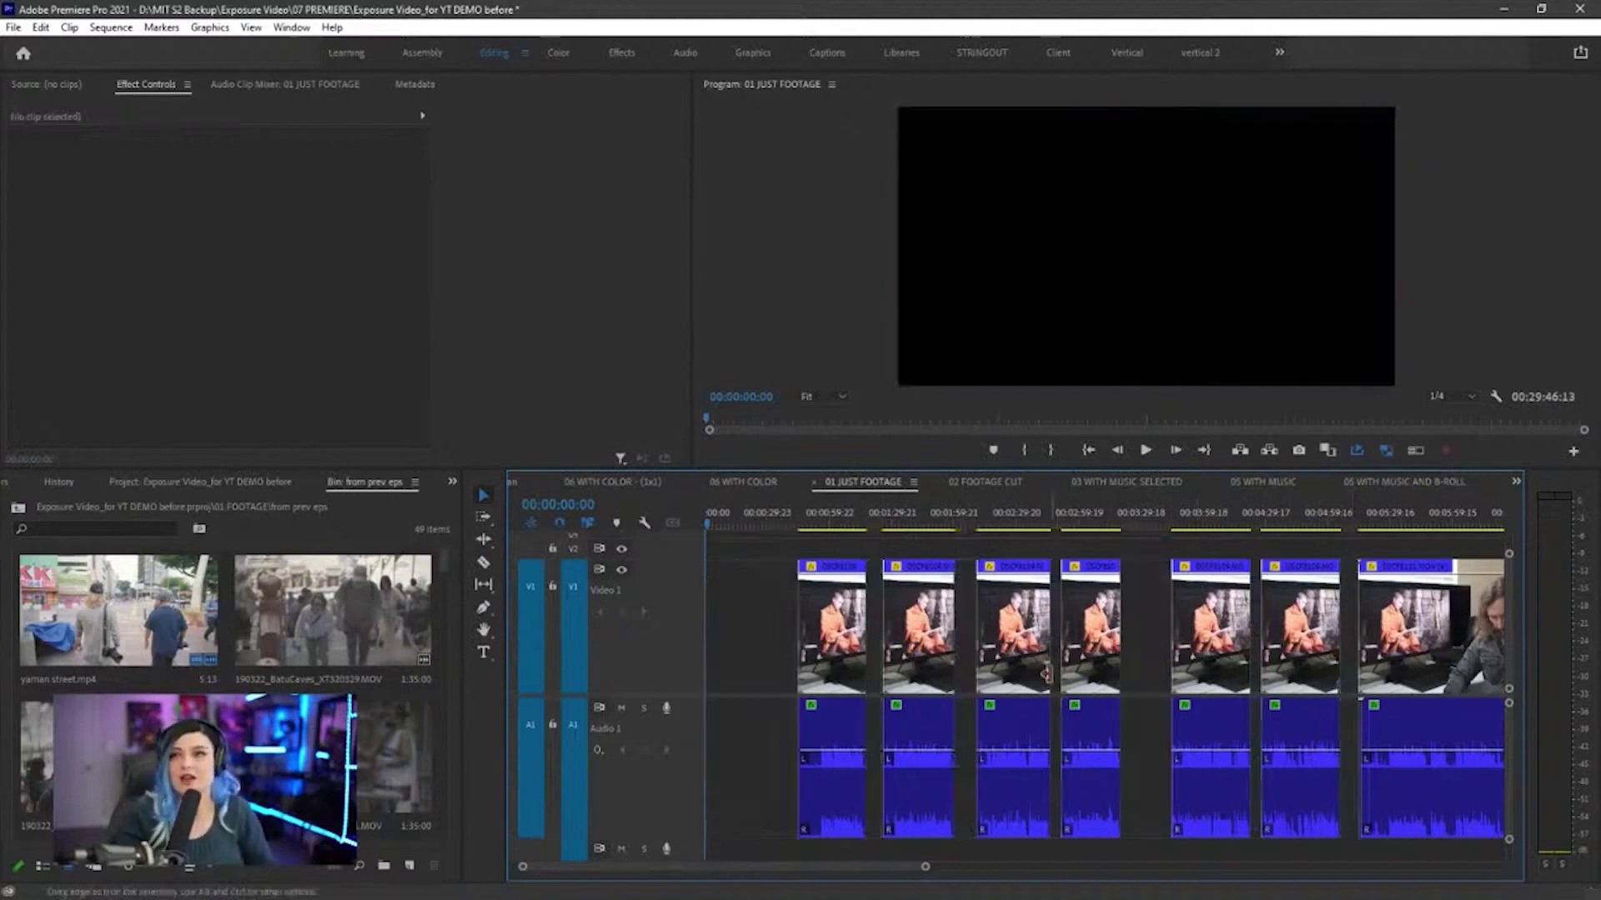
pyautogui.moveTo(780, 550)
pyautogui.mouseDown()
pyautogui.moveTo(750, 715)
pyautogui.moveTo(895, 554)
pyautogui.mouseUp()
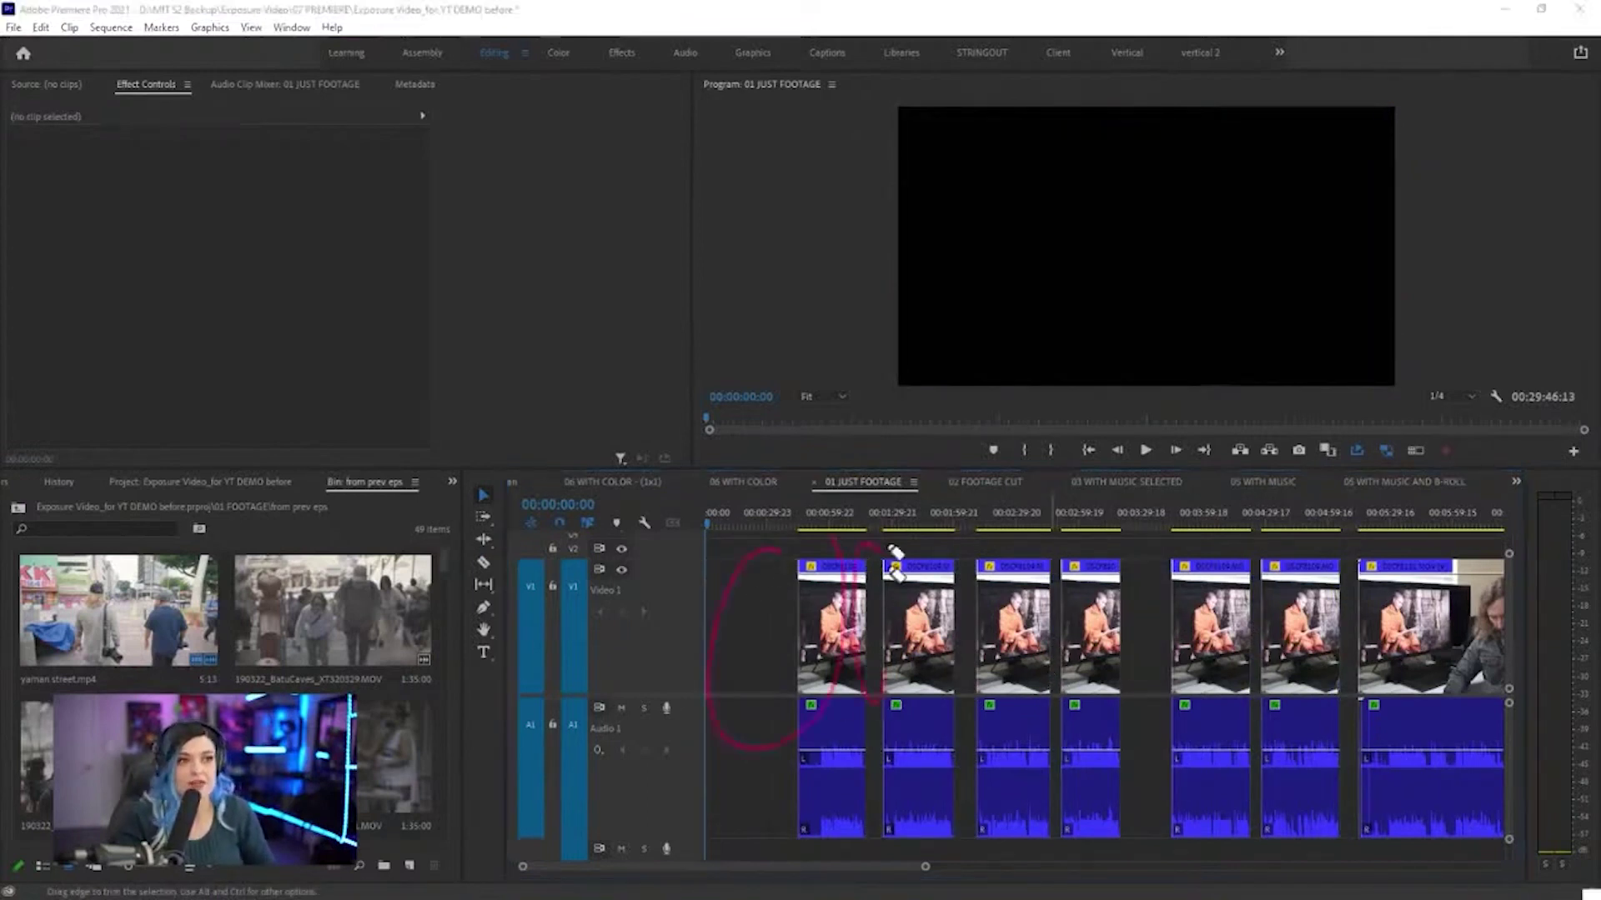
pyautogui.moveTo(1171, 570)
pyautogui.mouseDown()
pyautogui.moveTo(1141, 710)
pyautogui.moveTo(1183, 561)
pyautogui.mouseUp()
pyautogui.press('Escape')
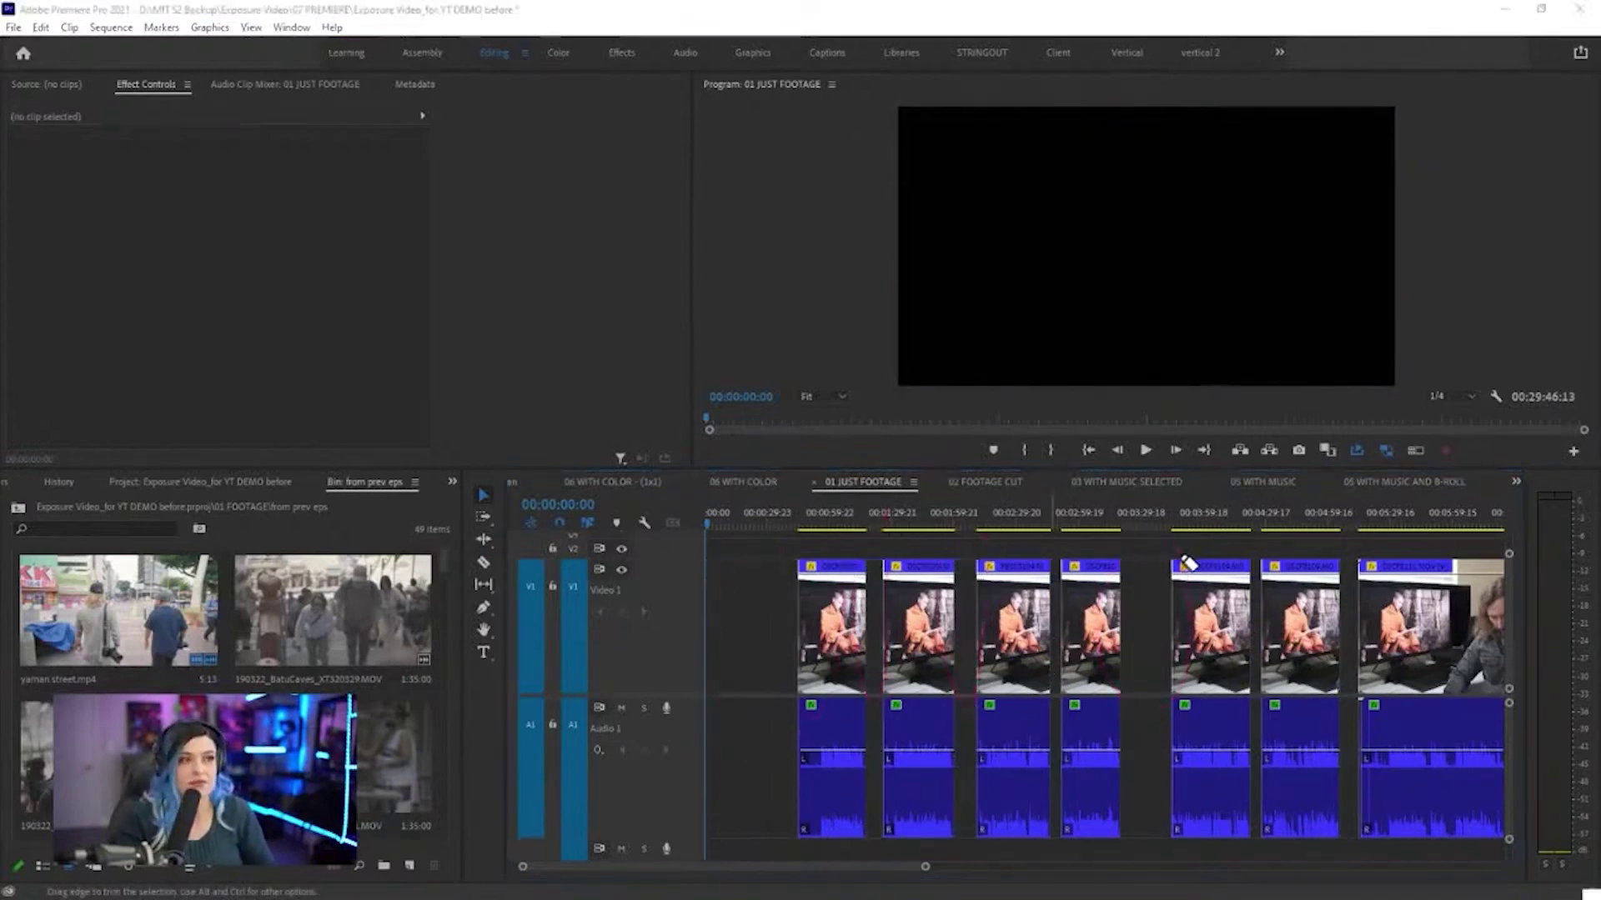
# Try to close the gaps by moving the first three remaining interview pieces back to back from the sequence start
pyautogui.click(842, 651)
pyautogui.moveTo(844, 652); pyautogui.dragTo(752, 654)
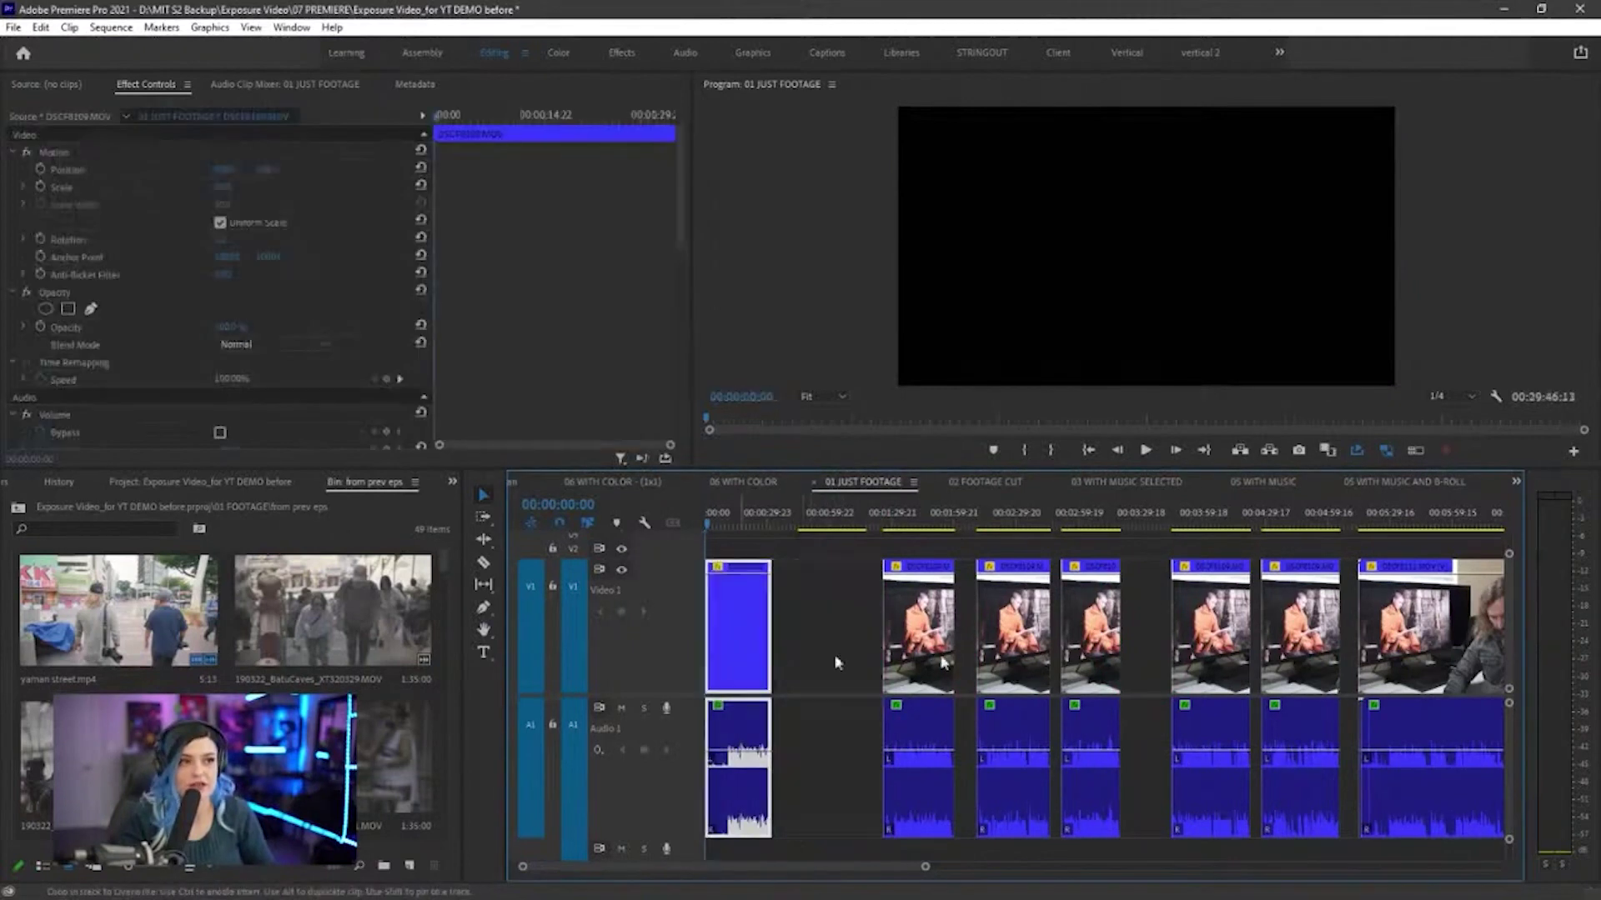
pyautogui.moveTo(927, 662); pyautogui.dragTo(844, 662)
pyautogui.moveTo(1016, 663); pyautogui.dragTo(883, 667)
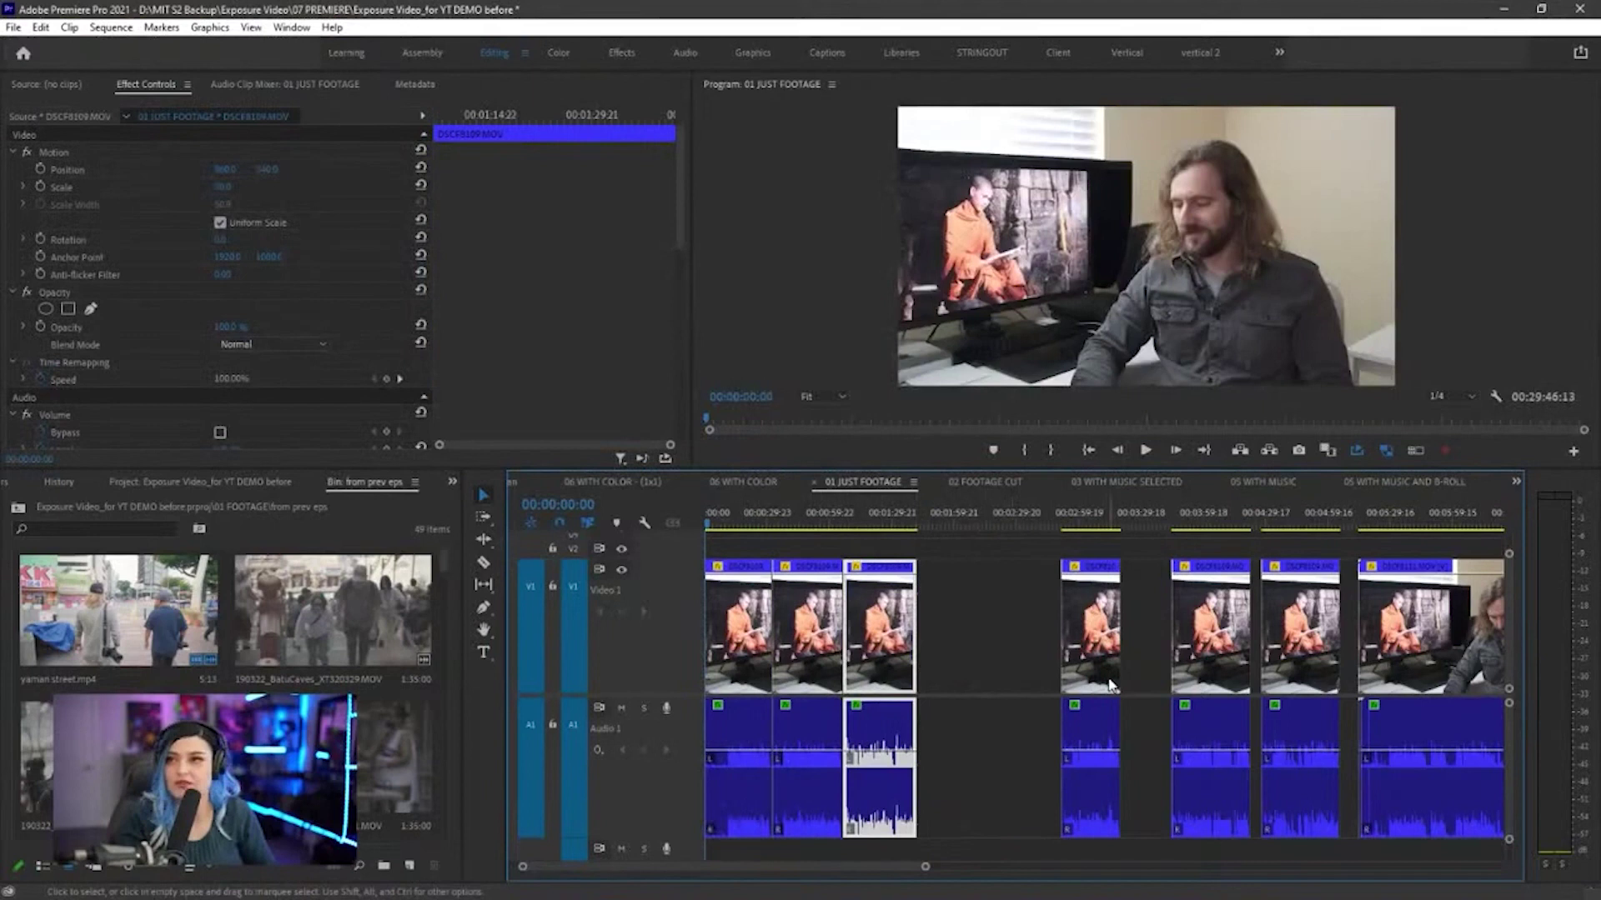
pyautogui.click(1026, 668)
# Undo the three moves of the interview pieces
pyautogui.hotkey('ctrl', 'z')
pyautogui.hotkey('ctrl', 'z')
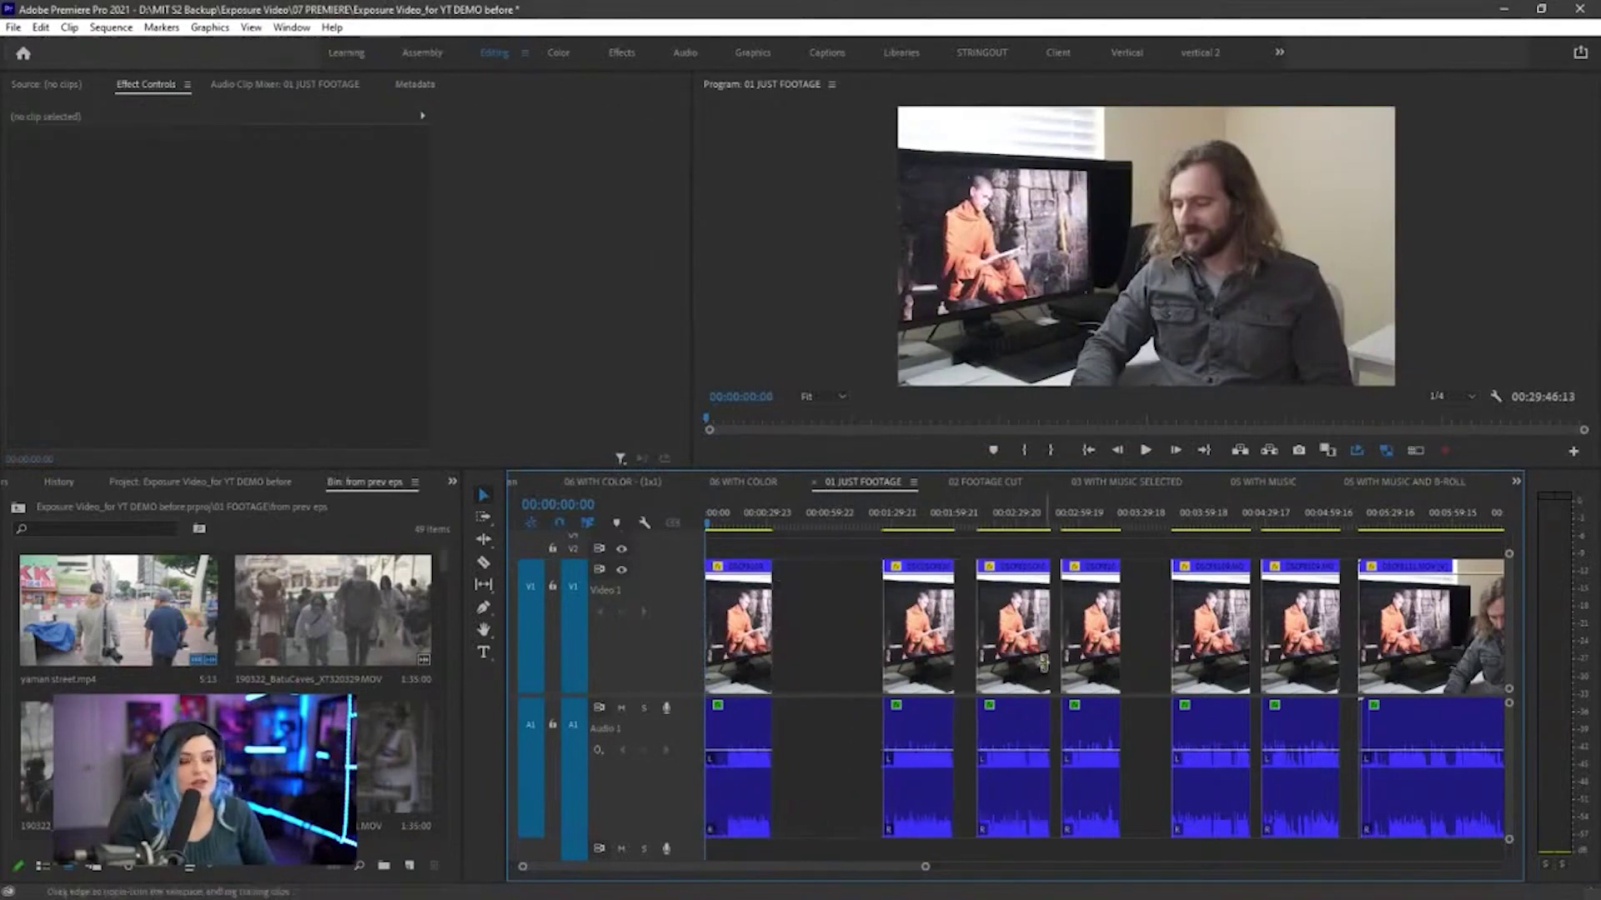
pyautogui.hotkey('ctrl', 'z')
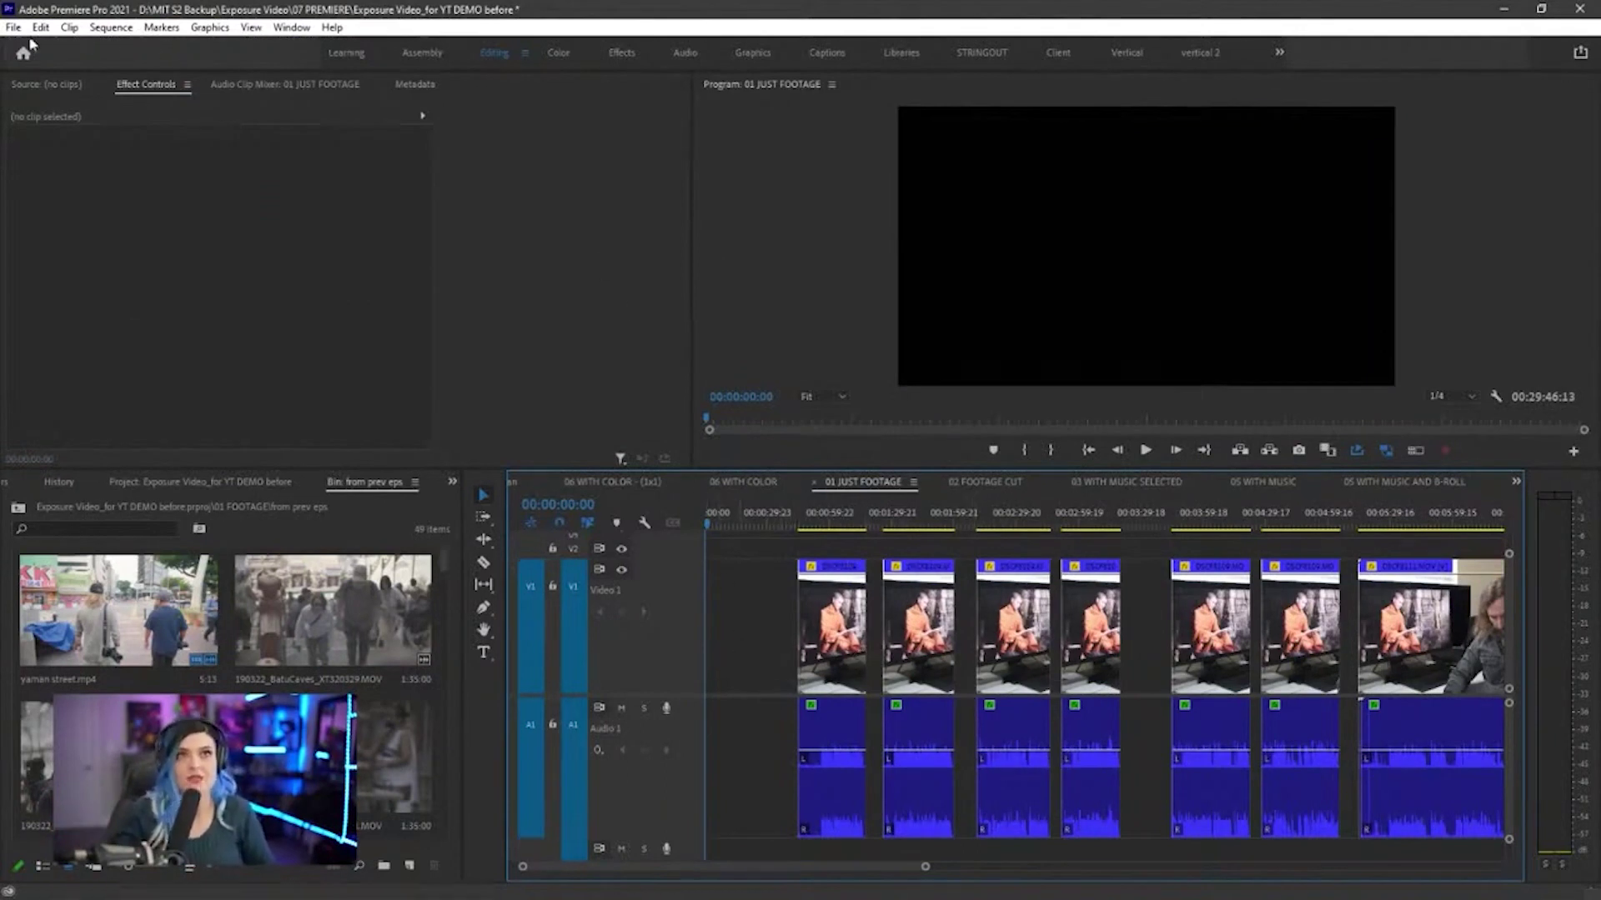
# Open the keyboard shortcuts editor
pyautogui.click(753, 634)
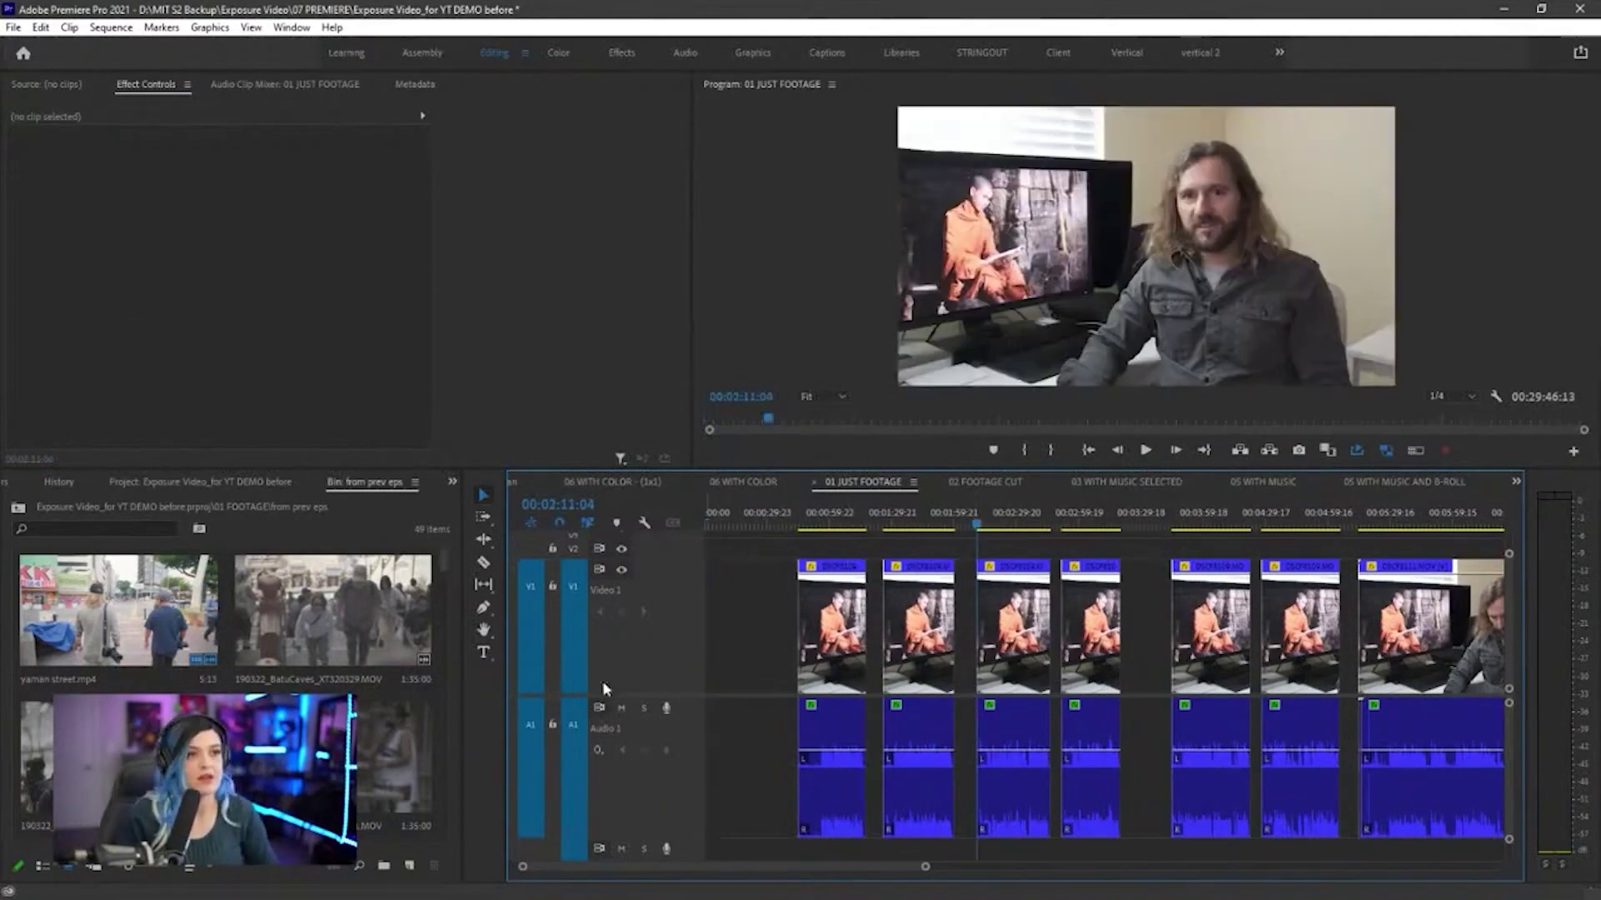
pyautogui.click(36, 29)
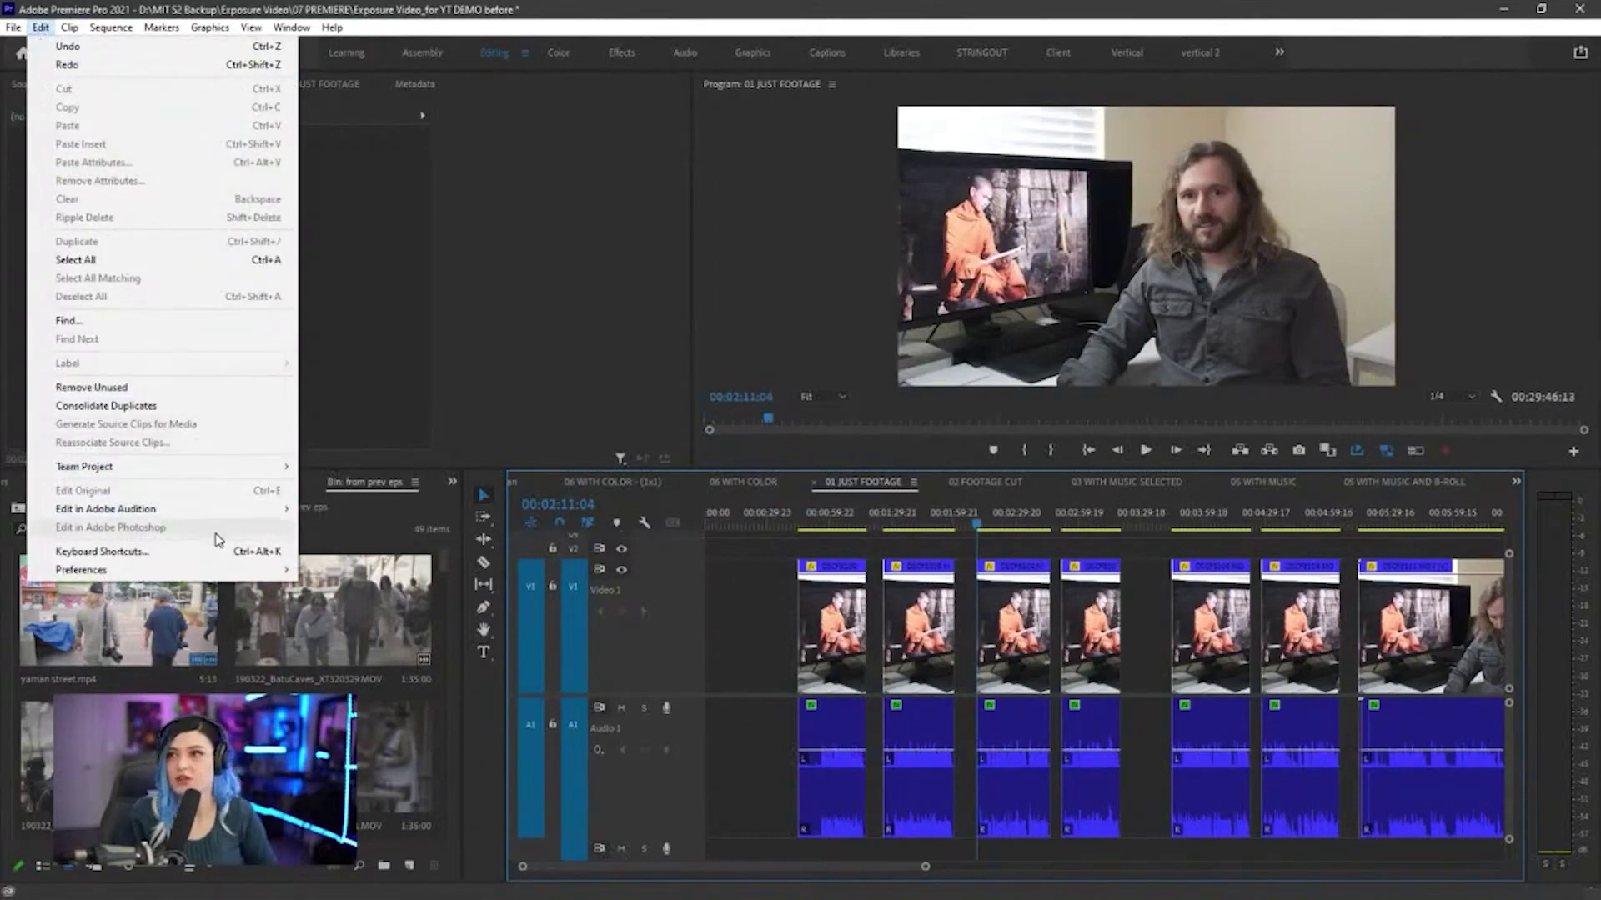
pyautogui.click(219, 554)
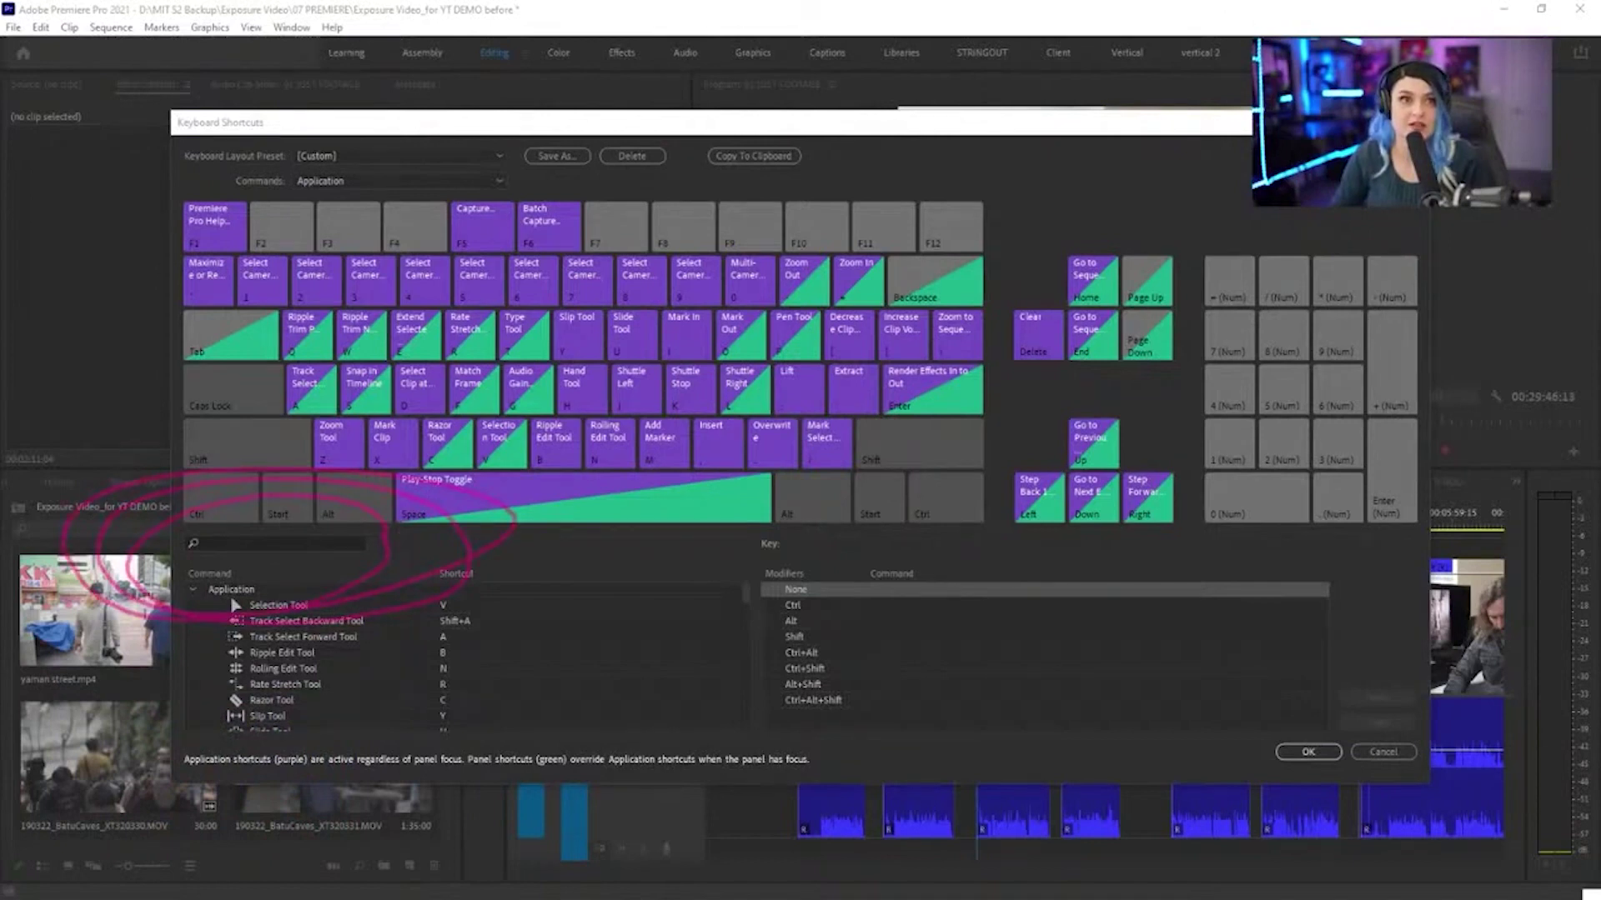
pyautogui.moveTo(387, 542)
pyautogui.mouseDown()
pyautogui.moveTo(197, 491)
pyautogui.moveTo(389, 557)
pyautogui.moveTo(367, 488)
pyautogui.mouseUp()
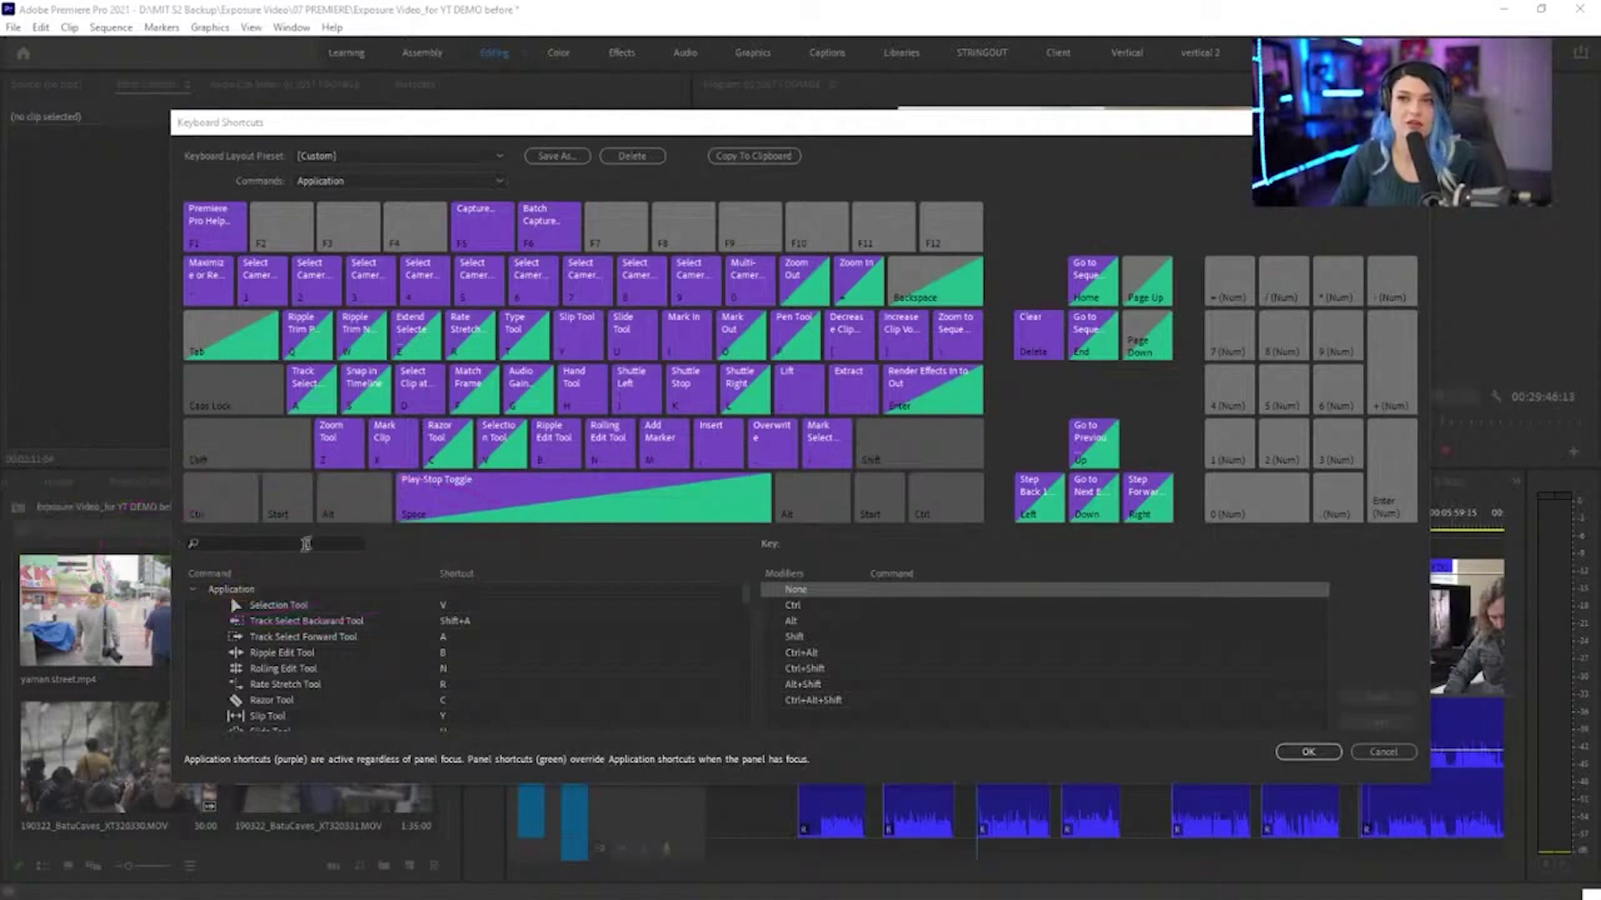
# Look up the shortcut assigned to the "close gap" command and leave the shortcuts editor without changes
pyautogui.click(303, 543)
pyautogui.write('close gap')
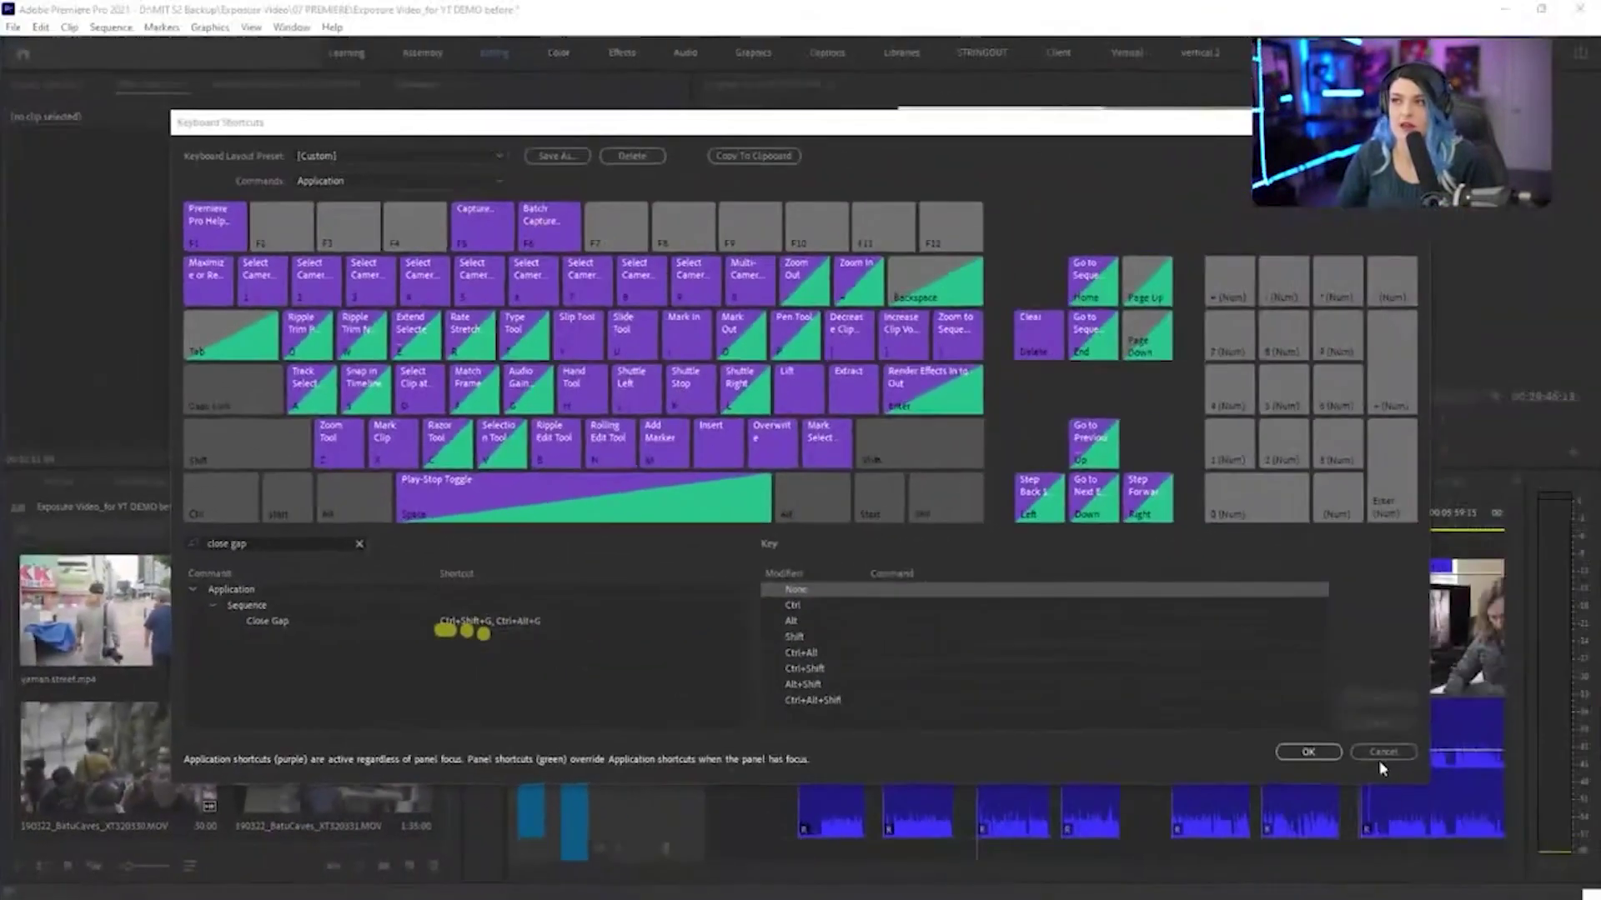
pyautogui.click(1383, 752)
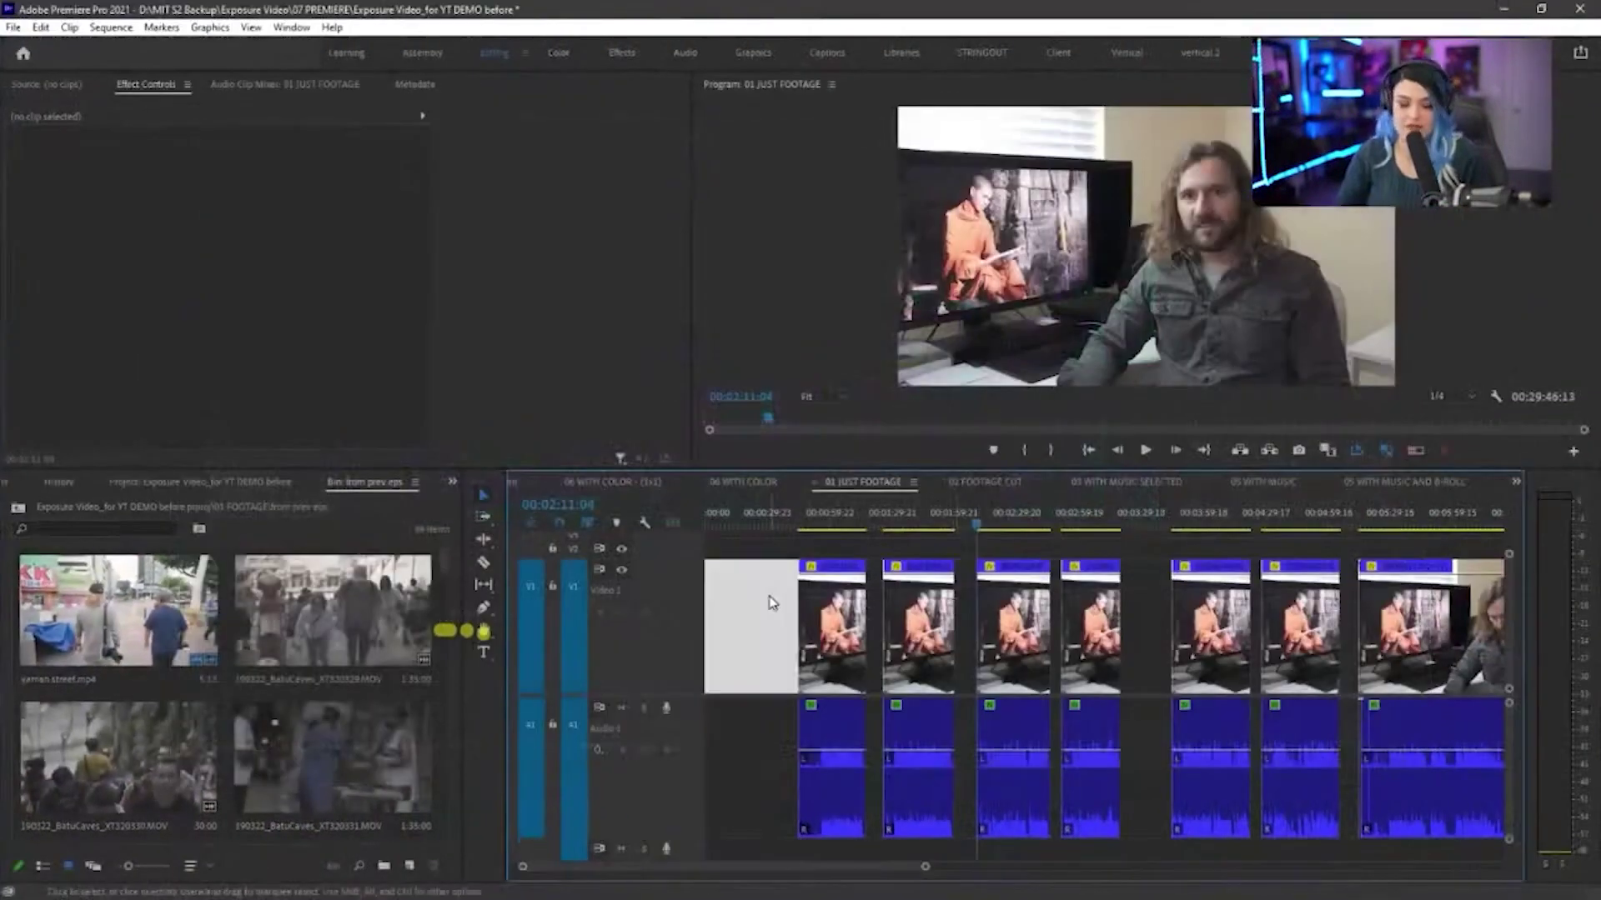
# Close all the gaps between the remaining interview pieces with the Close Gap command
pyautogui.click(767, 591)
pyautogui.hotkey('shift', 'g')
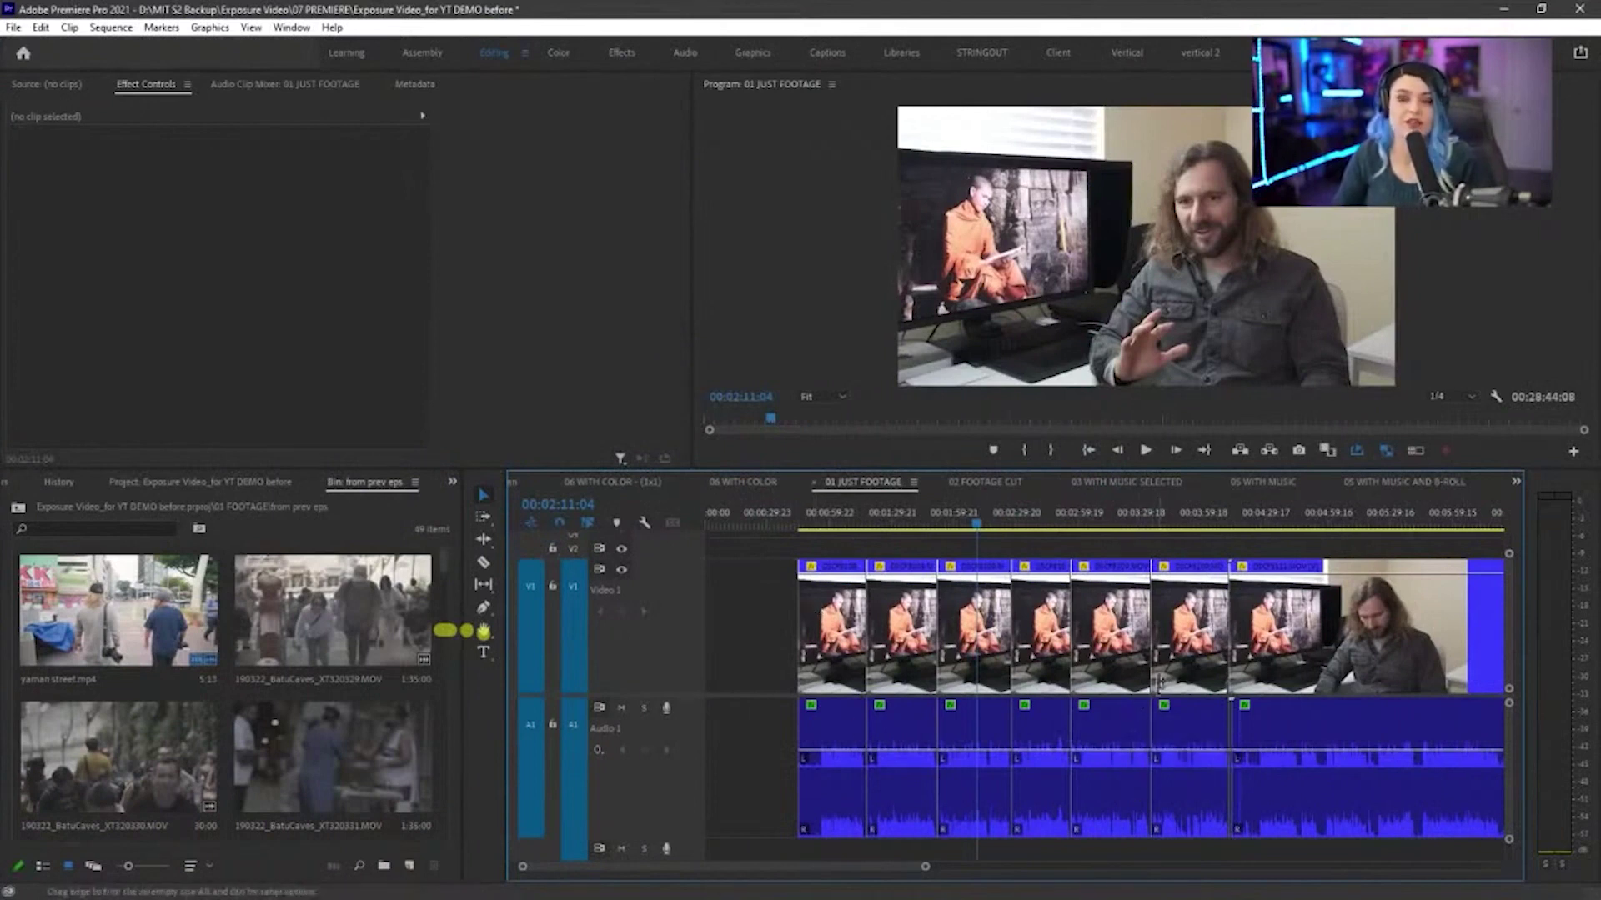
# Undo the gap closing and the deletion of the unwanted interview pieces
pyautogui.hotkey('ctrl', 'z')
pyautogui.hotkey('ctrl', 'z')
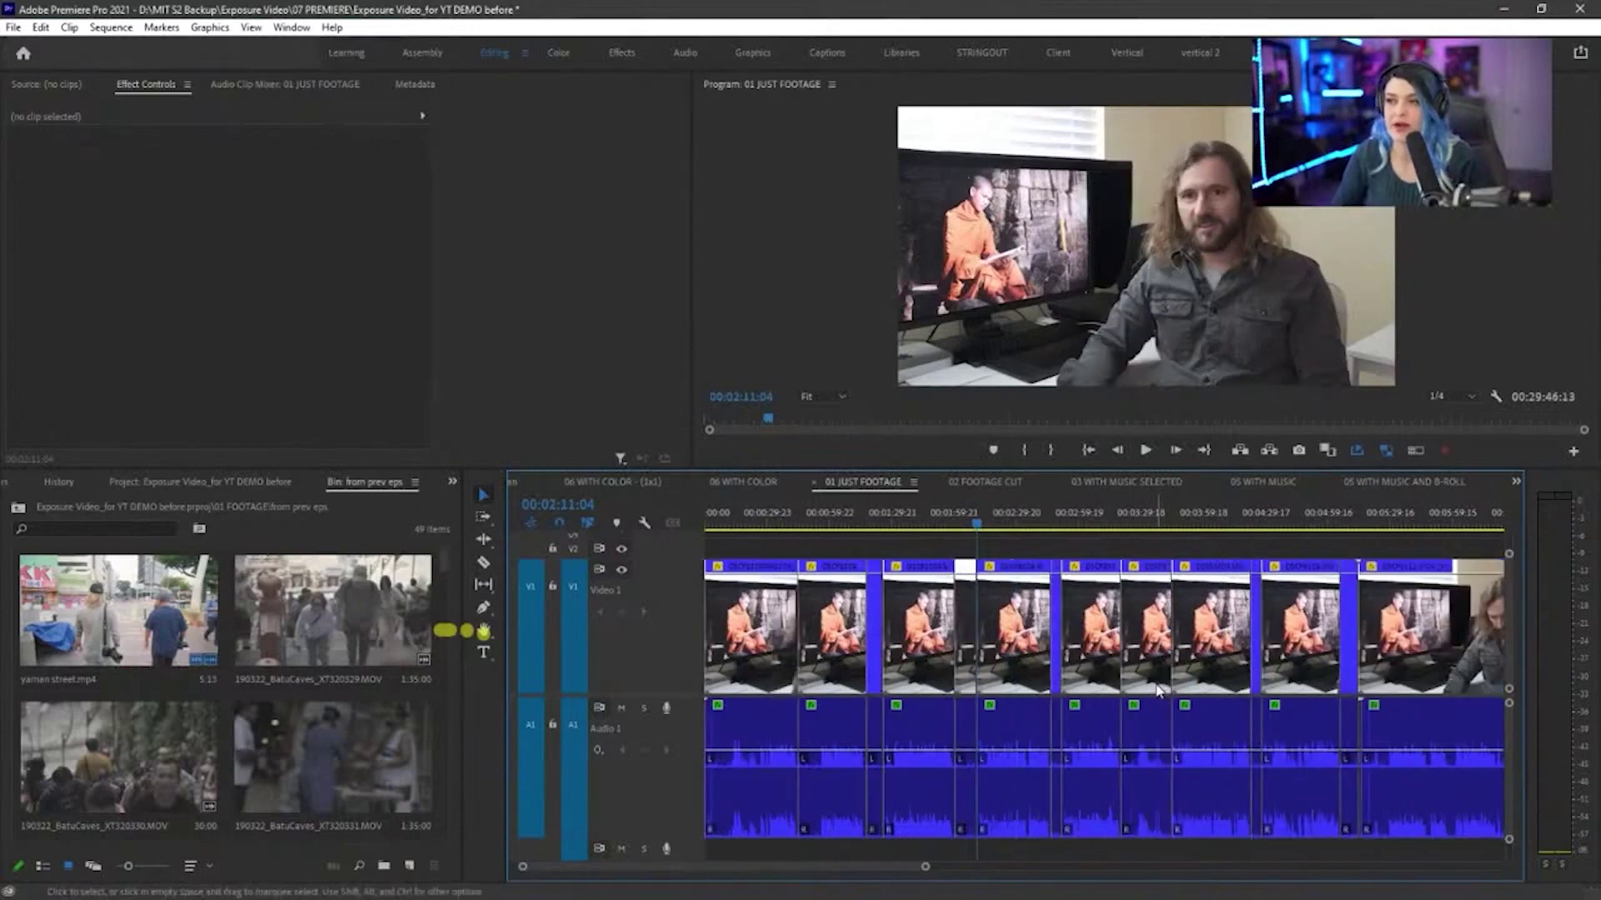
# Ripple delete the opening piece, the short pause pieces and the unwanted middle piece of the split interview clip together
pyautogui.click(767, 660)
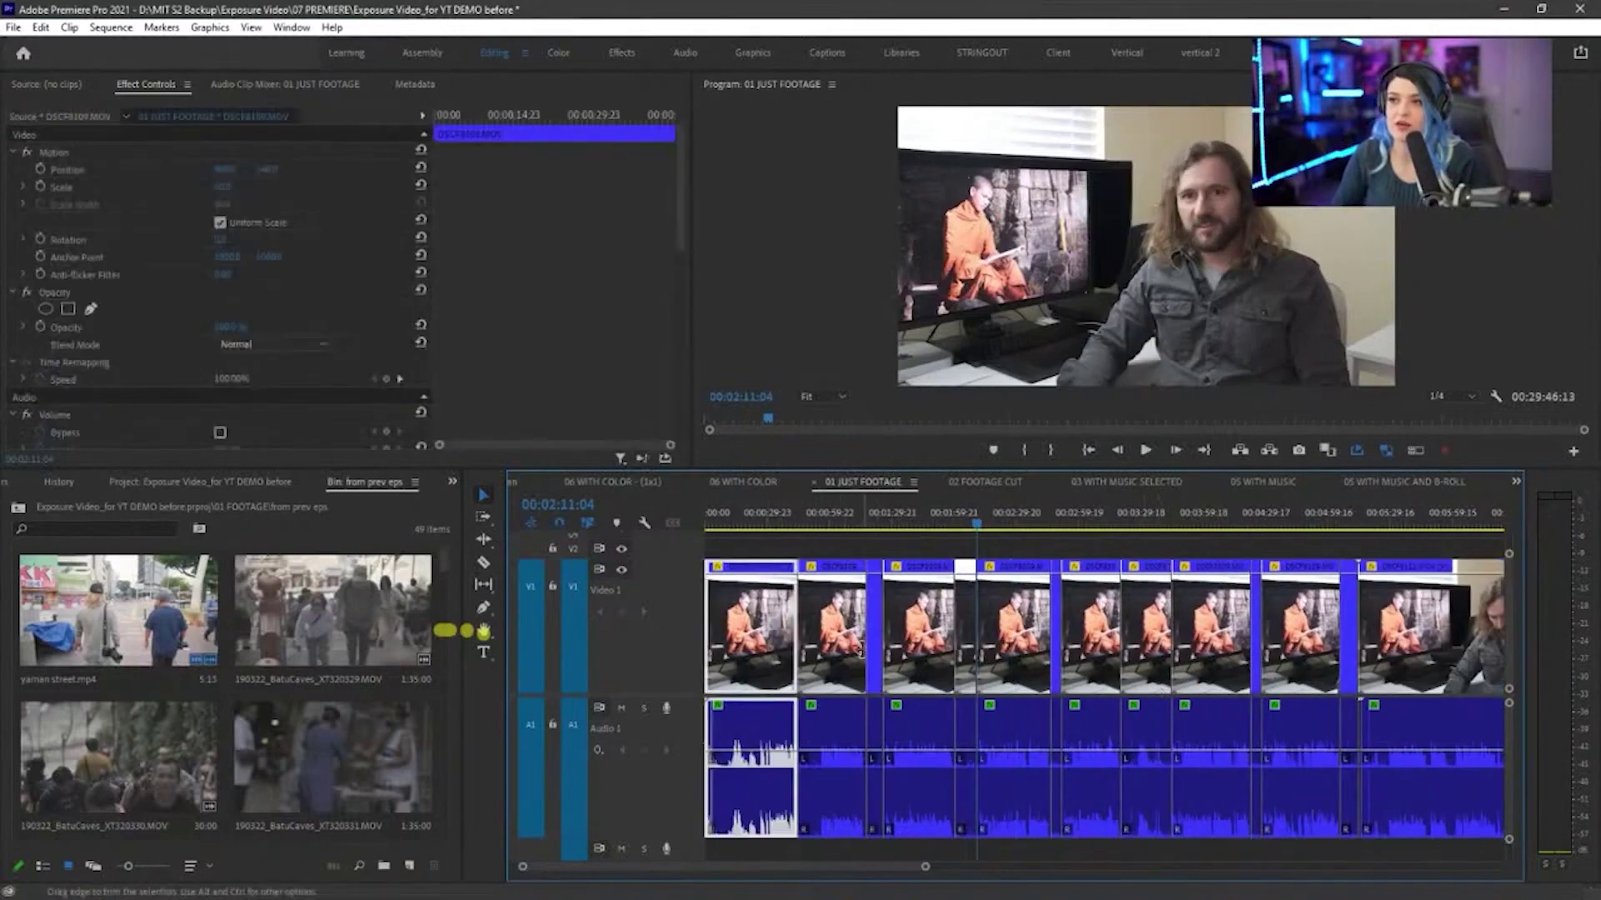
pyautogui.keyDown('shift'); pyautogui.click(873, 650); pyautogui.keyUp('shift')
pyautogui.keyDown('shift'); pyautogui.click(964, 640); pyautogui.keyUp('shift')
pyautogui.keyDown('shift'); pyautogui.click(1056, 617); pyautogui.keyUp('shift')
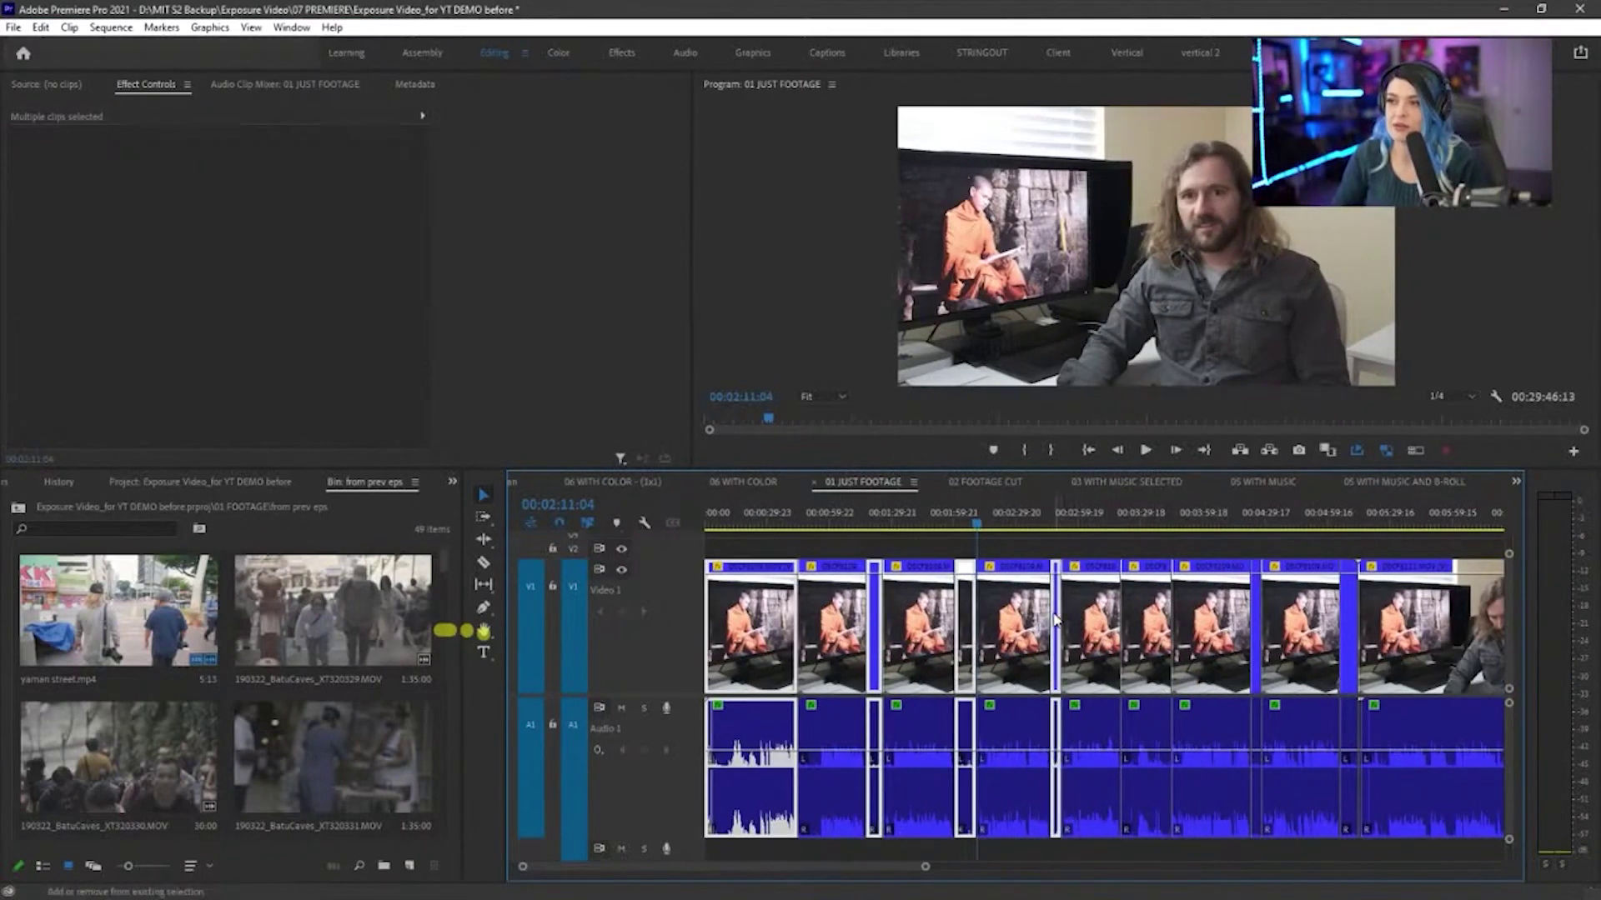
pyautogui.keyDown('shift'); pyautogui.click(1136, 618); pyautogui.keyUp('shift')
pyautogui.keyDown('shift'); pyautogui.click(1256, 631); pyautogui.keyUp('shift')
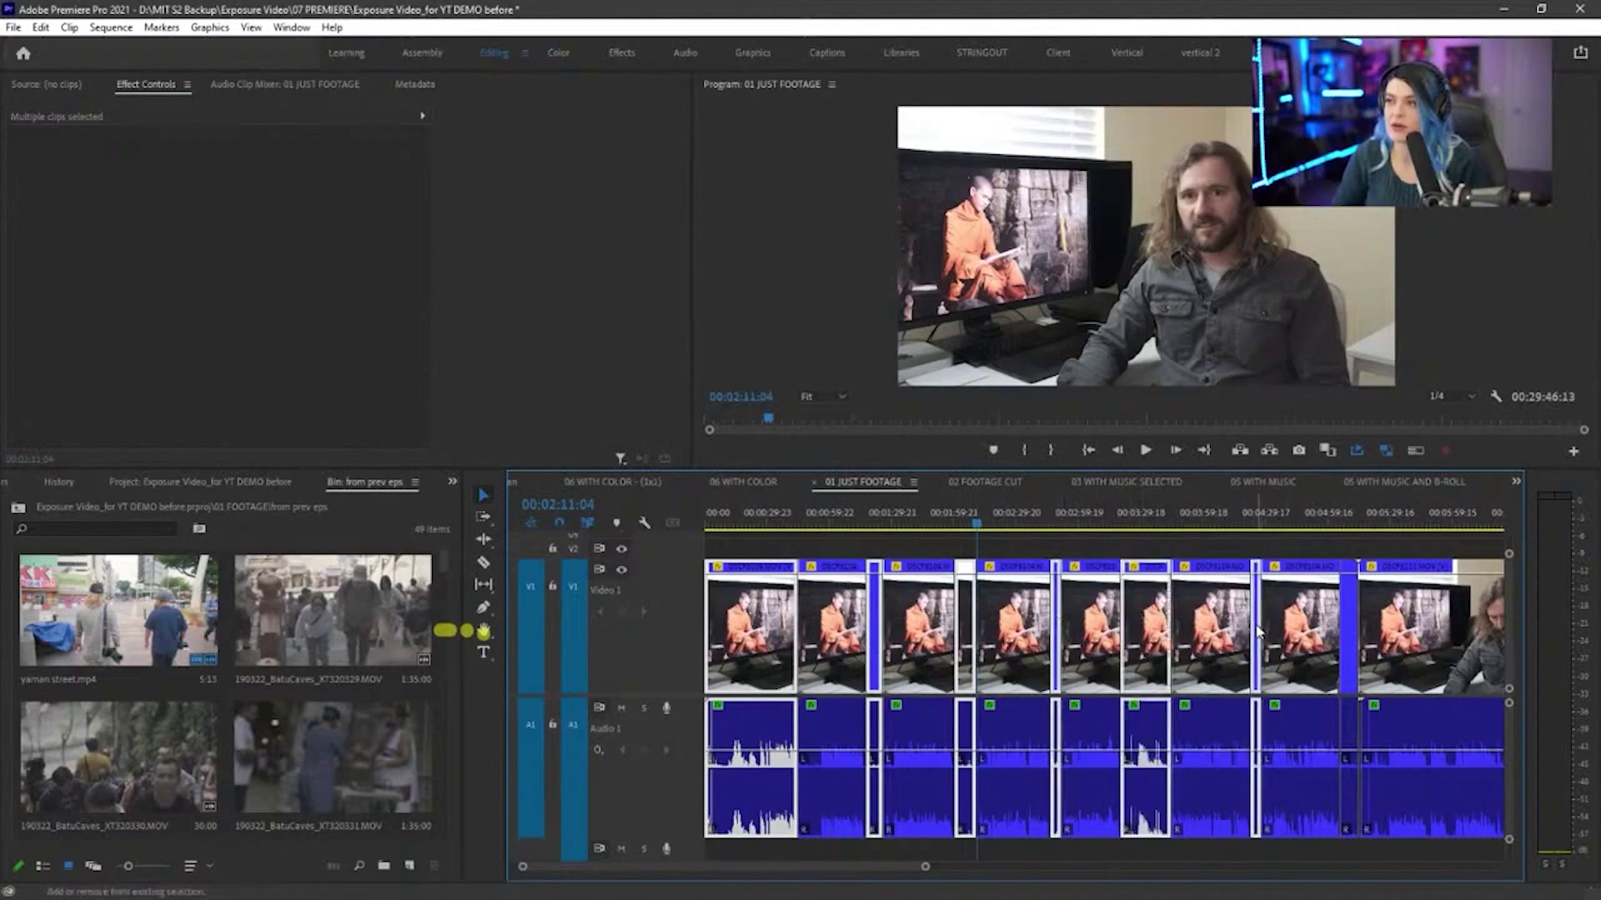
pyautogui.keyDown('shift'); pyautogui.click(1352, 625); pyautogui.keyUp('shift')
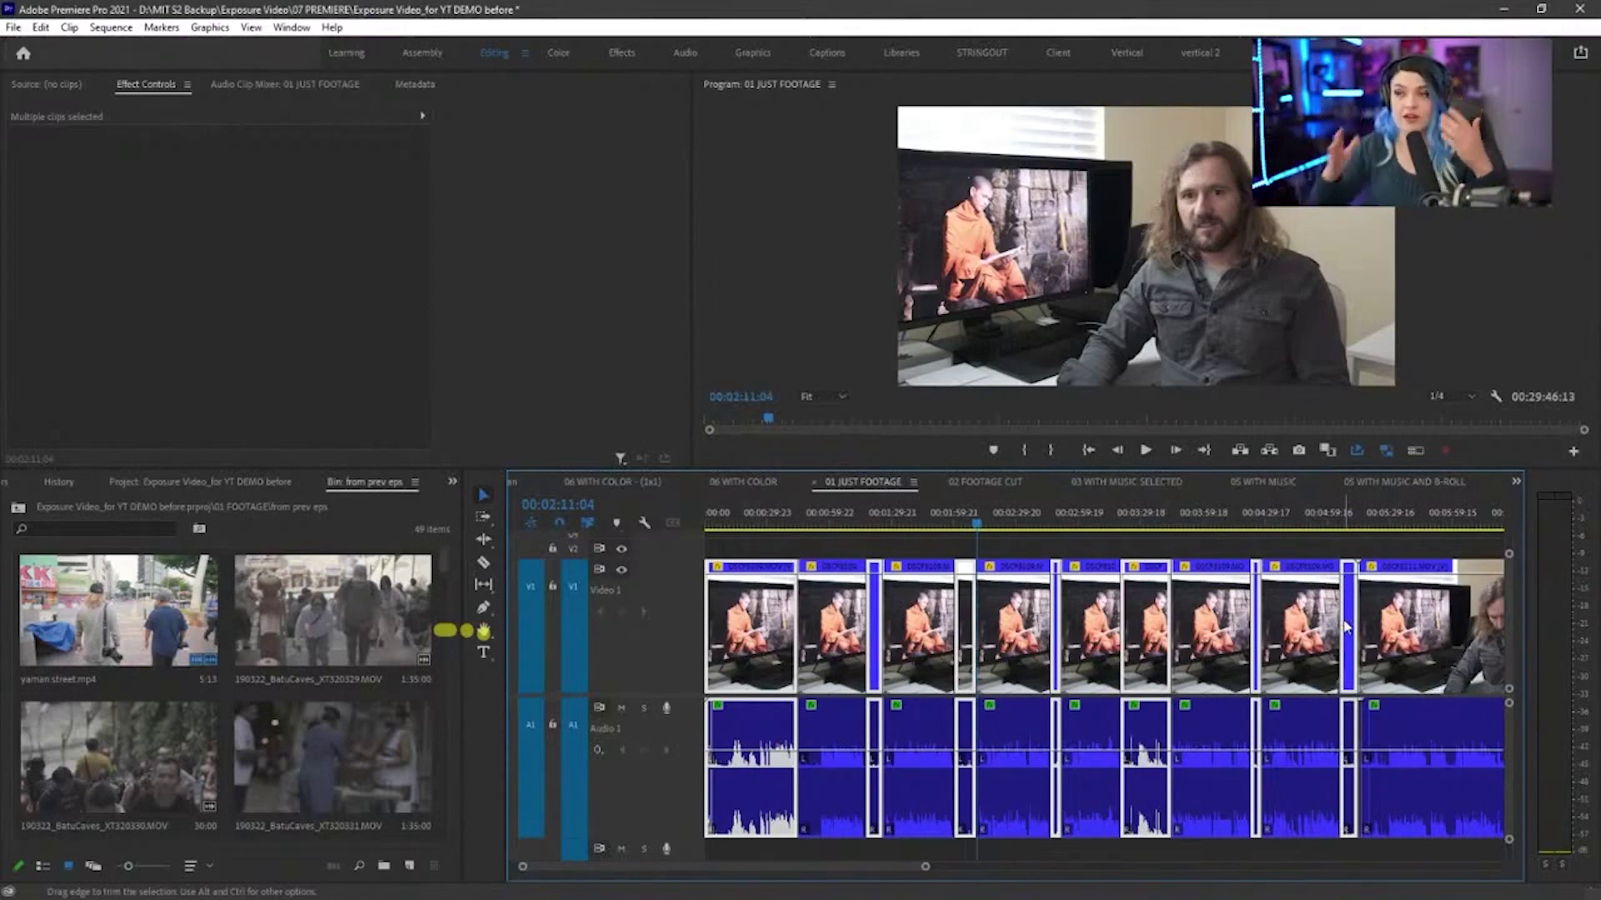
pyautogui.rightClick(732, 627)
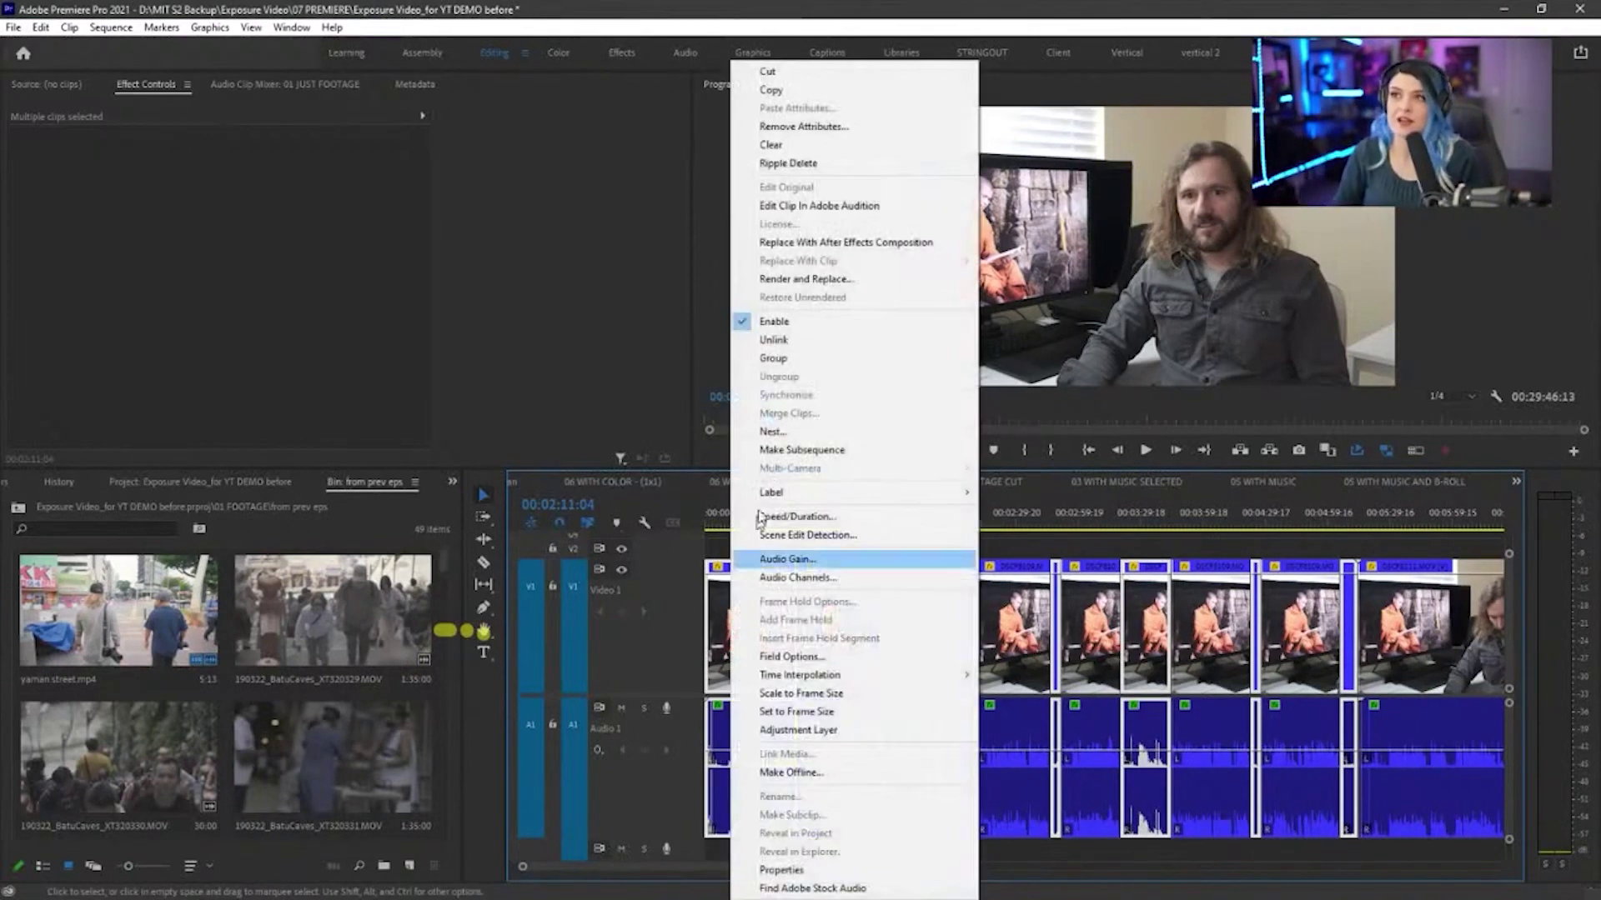
pyautogui.click(848, 169)
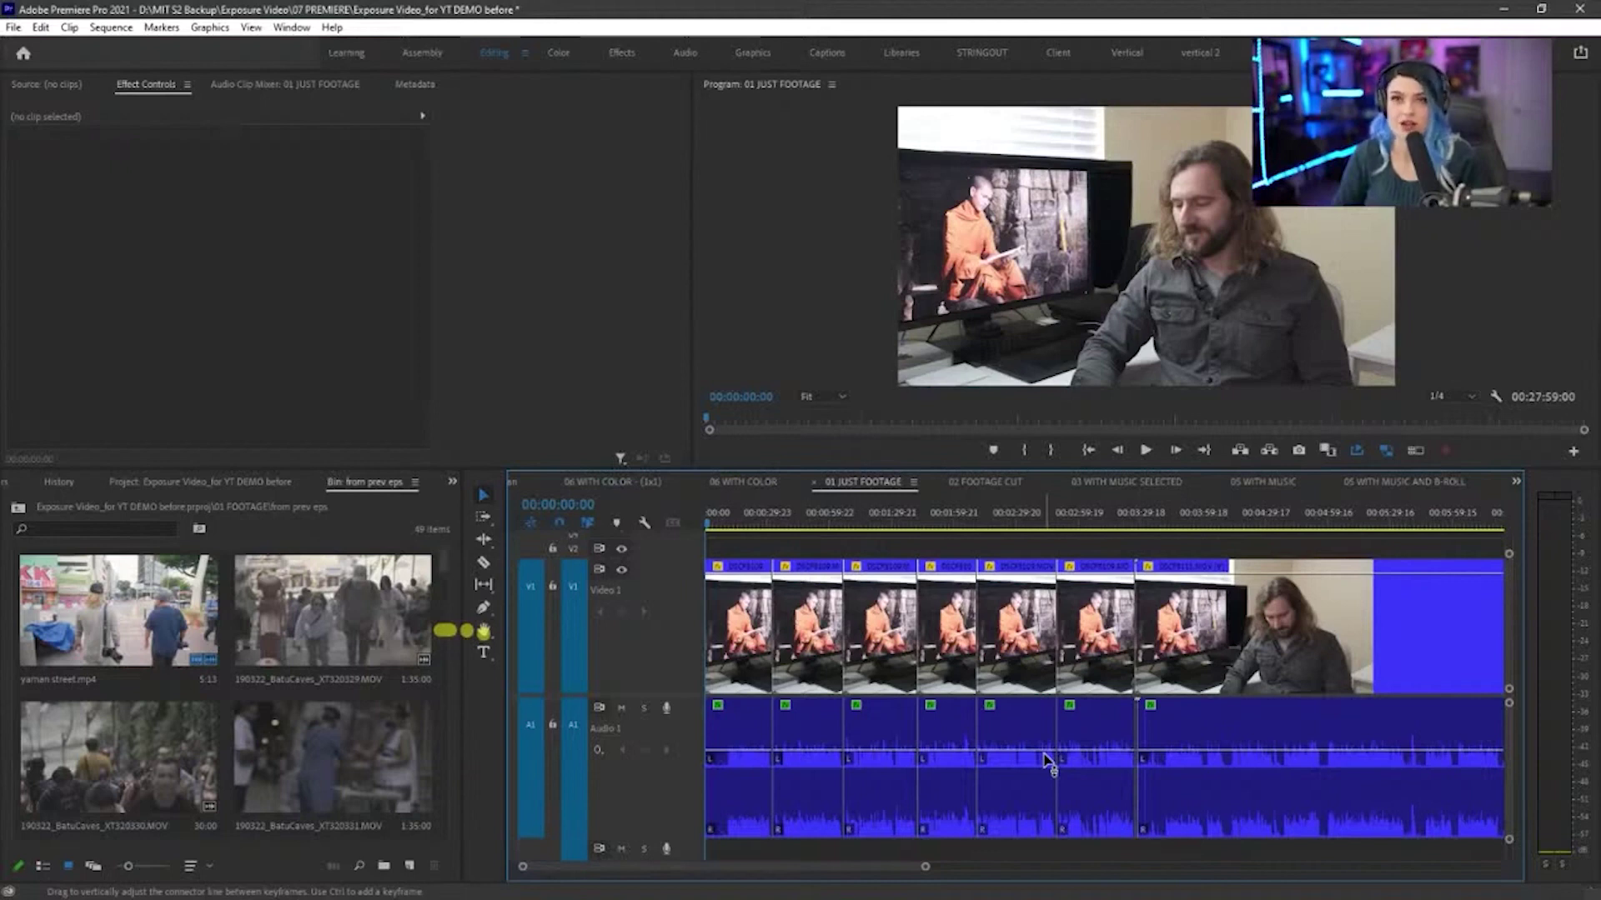
# Place the playhead at 00:00:10:16, where the speech begins in the first interview piece
pyautogui.hotkey('ctrl', 'z')
pyautogui.click(763, 639)
pyautogui.moveTo(923, 866); pyautogui.dragTo(811, 866)
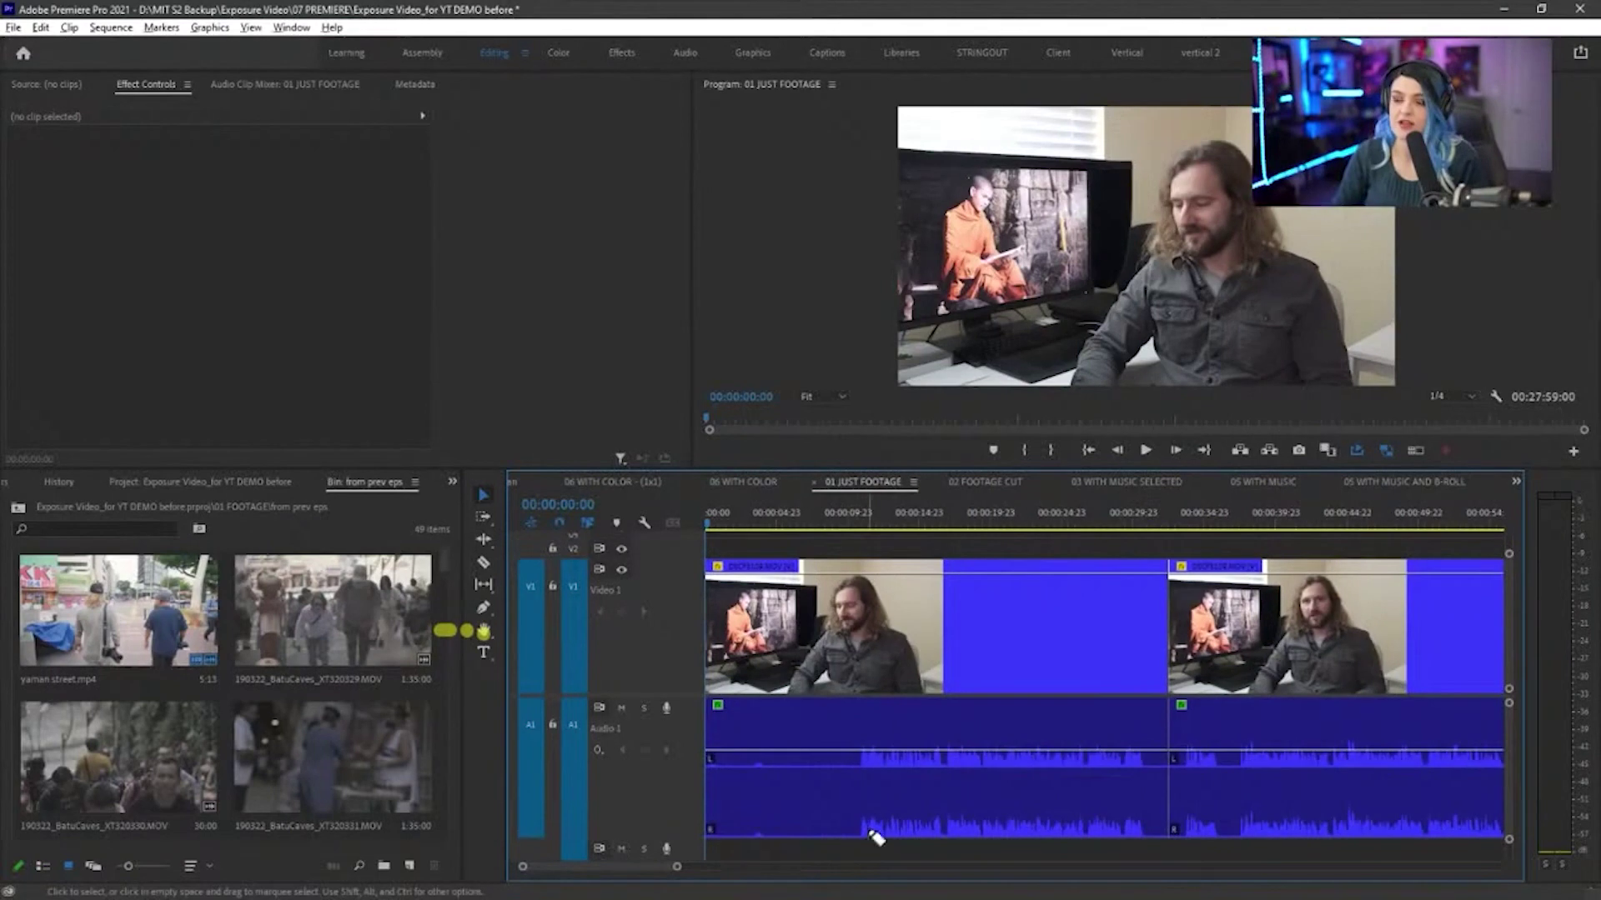
pyautogui.moveTo(858, 709)
pyautogui.mouseDown()
pyautogui.moveTo(679, 785)
pyautogui.moveTo(842, 836)
pyautogui.moveTo(843, 751)
pyautogui.mouseUp()
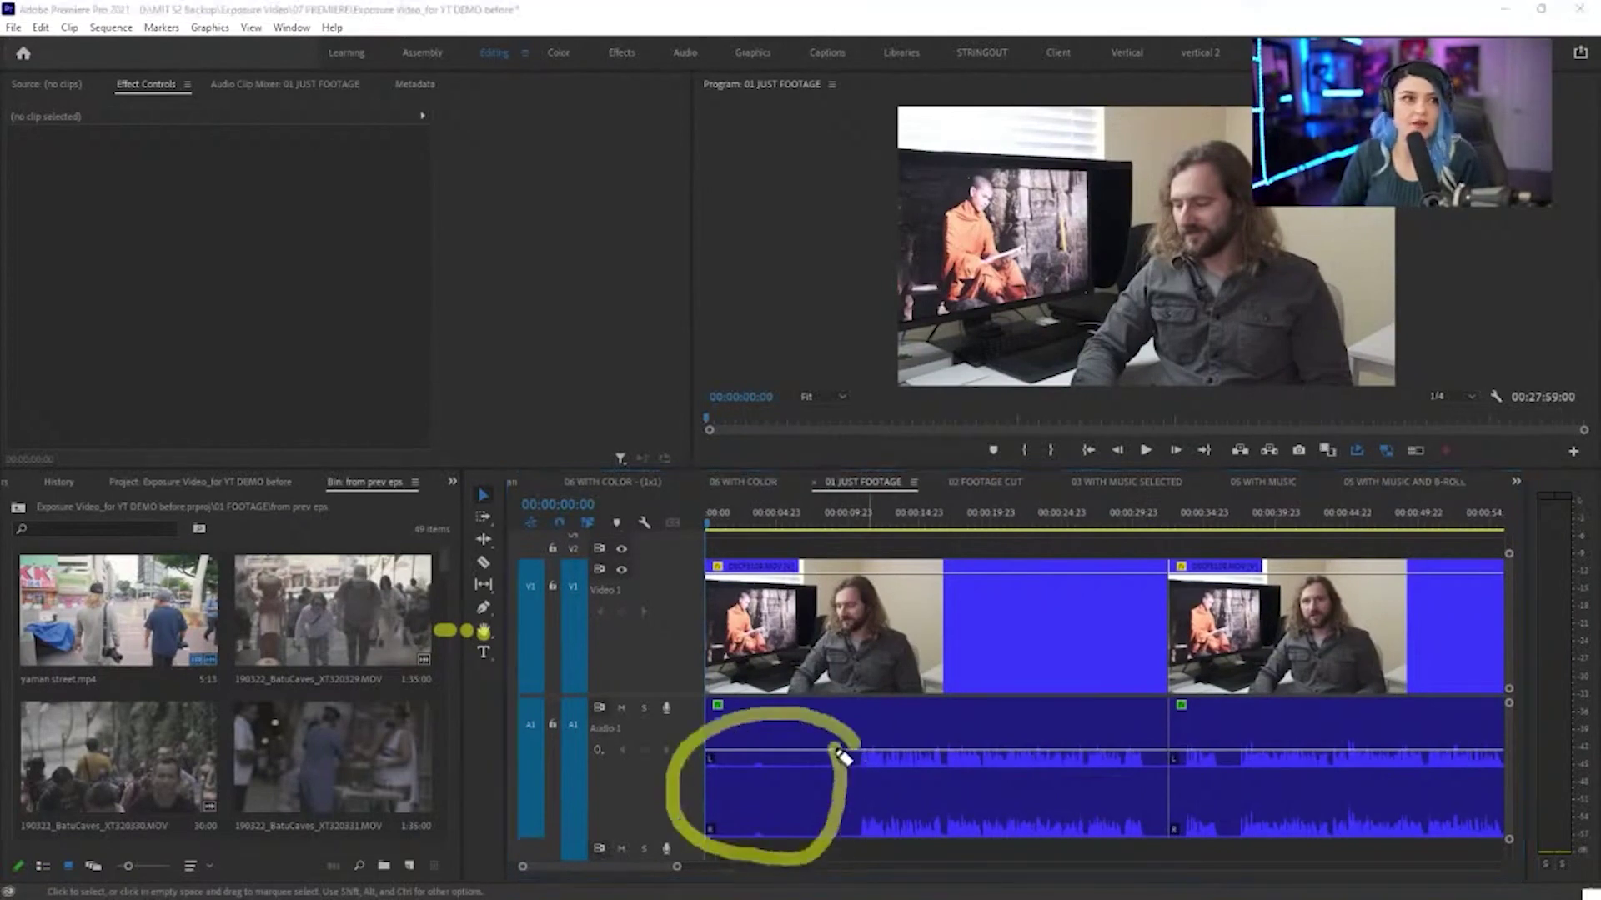
pyautogui.moveTo(1230, 760)
pyautogui.mouseDown()
pyautogui.moveTo(1195, 726)
pyautogui.moveTo(1161, 765)
pyautogui.moveTo(1171, 840)
pyautogui.moveTo(1214, 855)
pyautogui.moveTo(1238, 748)
pyautogui.mouseUp()
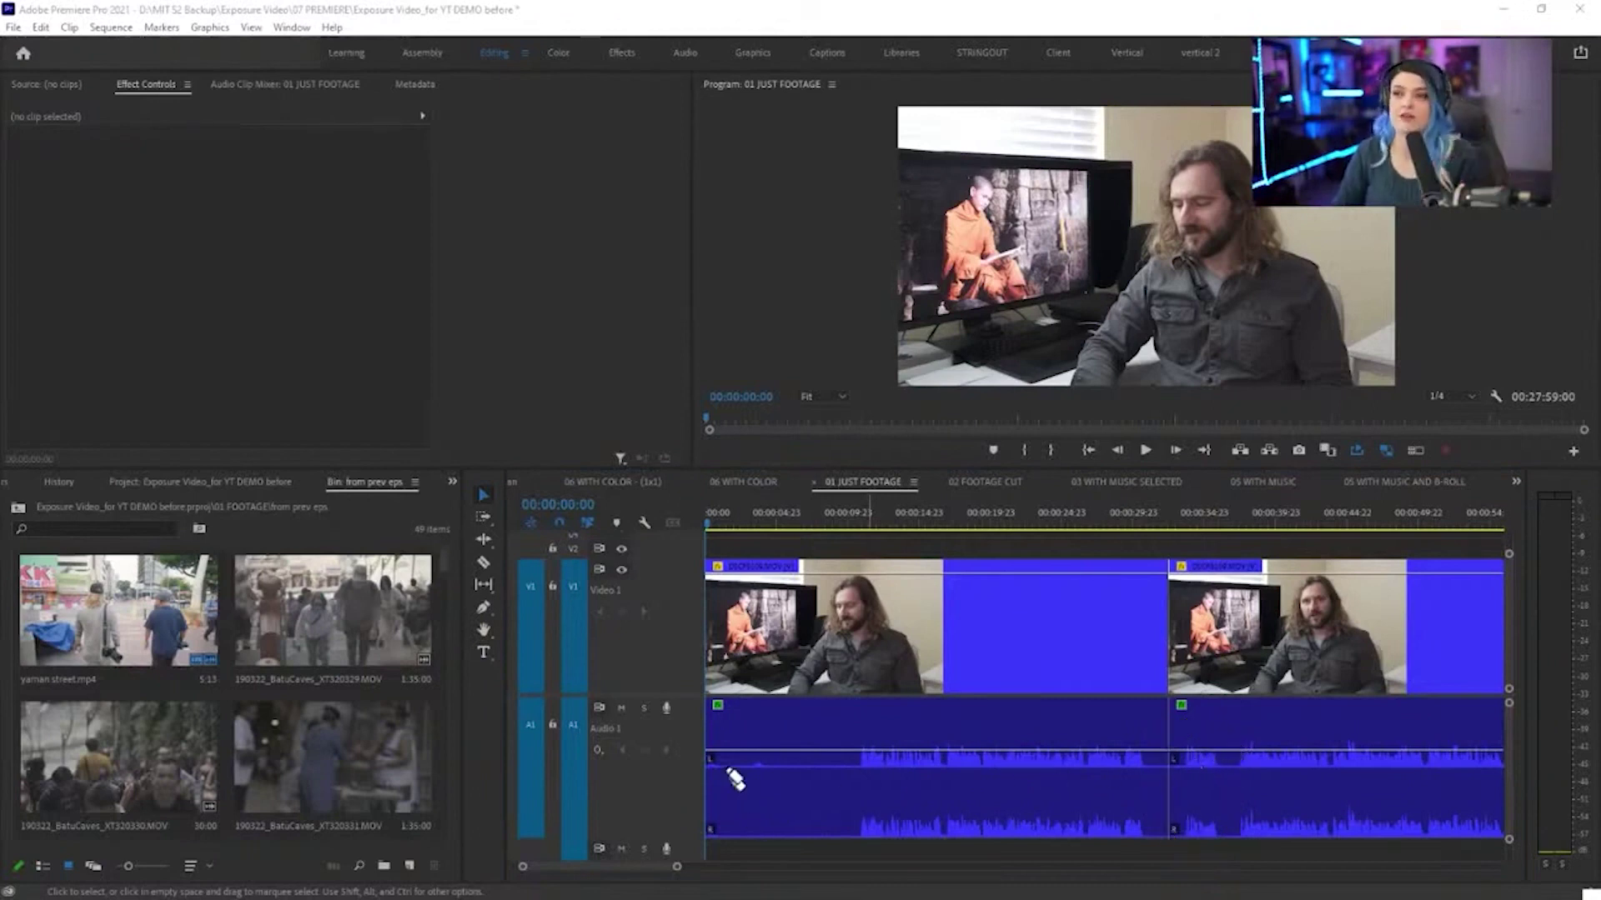
pyautogui.moveTo(715, 770); pyautogui.dragTo(851, 780)
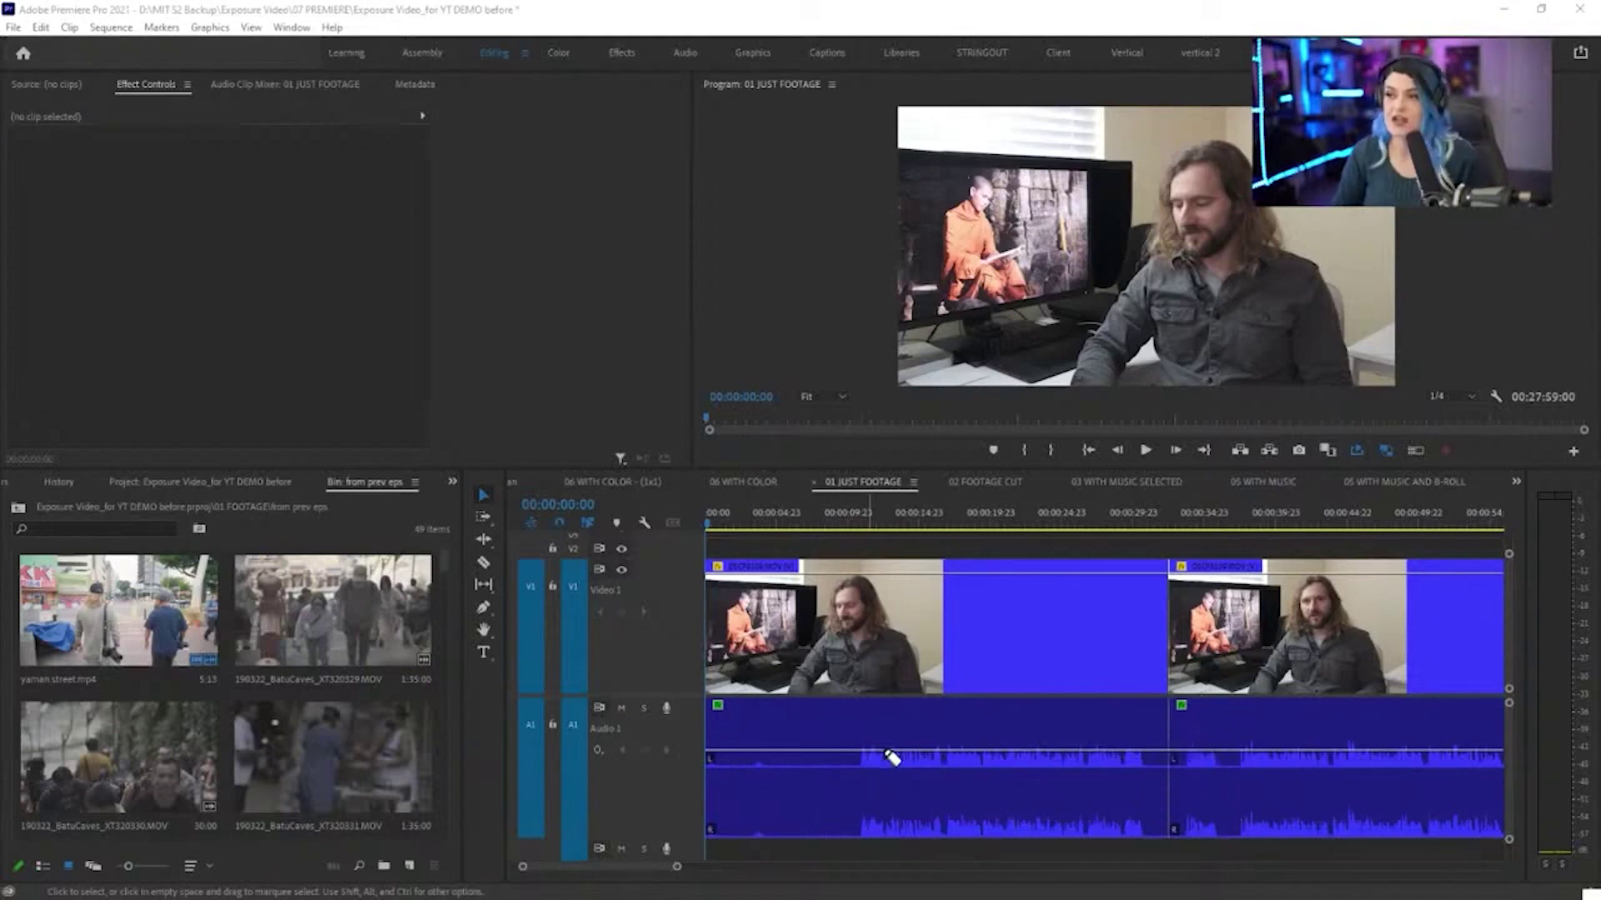
pyautogui.moveTo(712, 523); pyautogui.dragTo(857, 532)
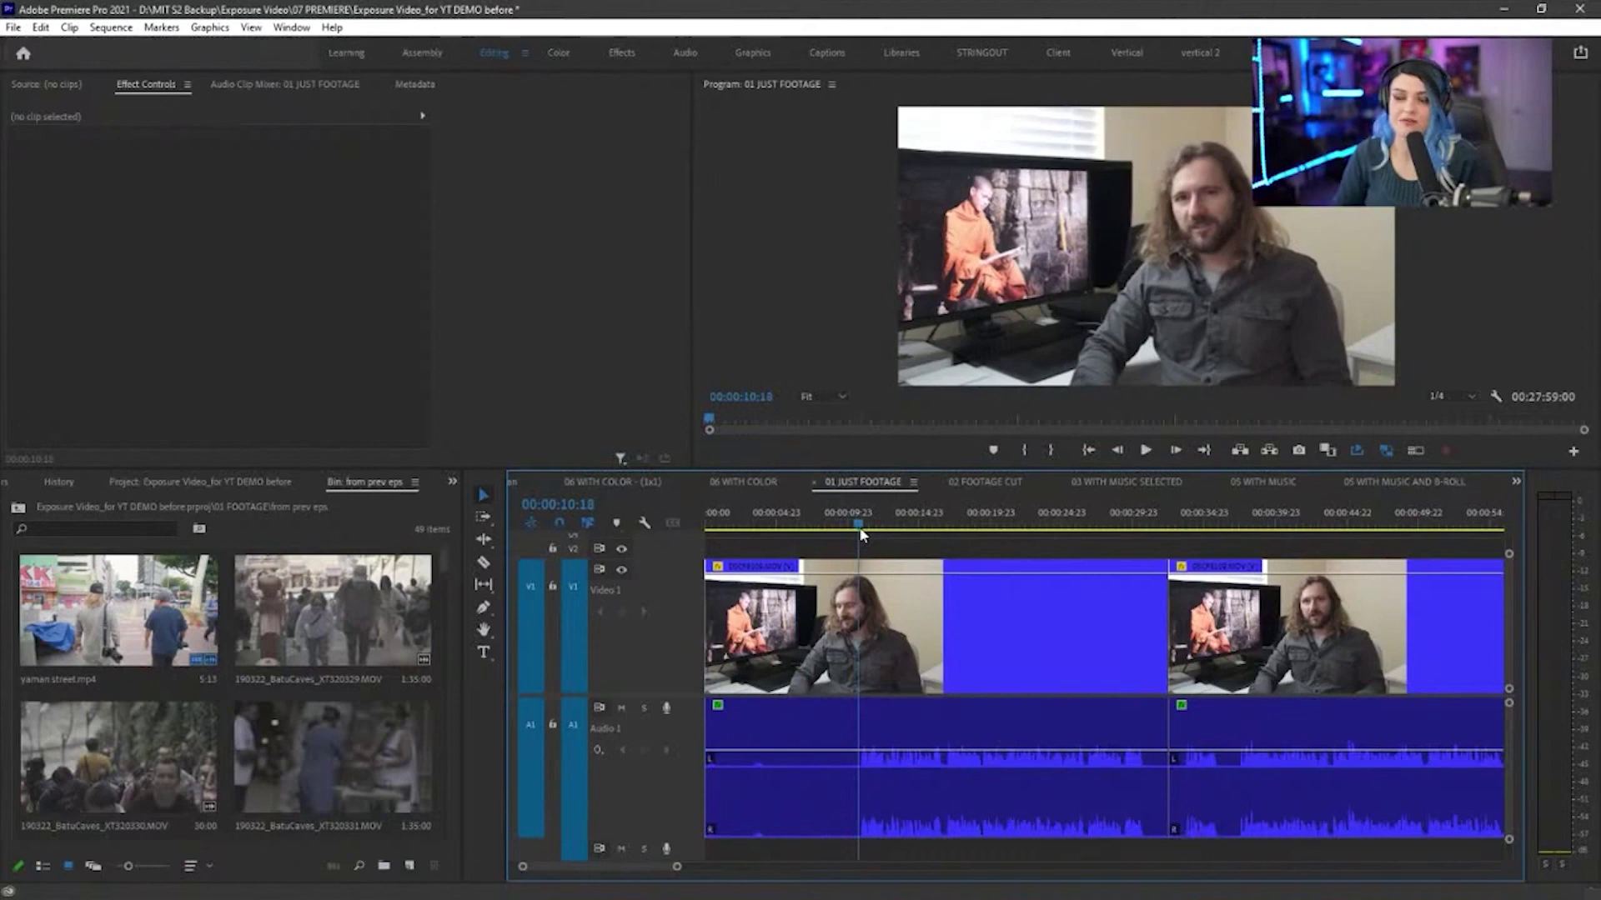
pyautogui.hotkey('ctrl', 'shift', '4')
pyautogui.moveTo(804, 246)
pyautogui.mouseDown()
pyautogui.moveTo(522, 264)
pyautogui.moveTo(792, 192)
pyautogui.mouseUp()
pyautogui.moveTo(679, 319)
pyautogui.mouseDown()
pyautogui.moveTo(1100, 535)
pyautogui.moveTo(1159, 512)
pyautogui.mouseUp()
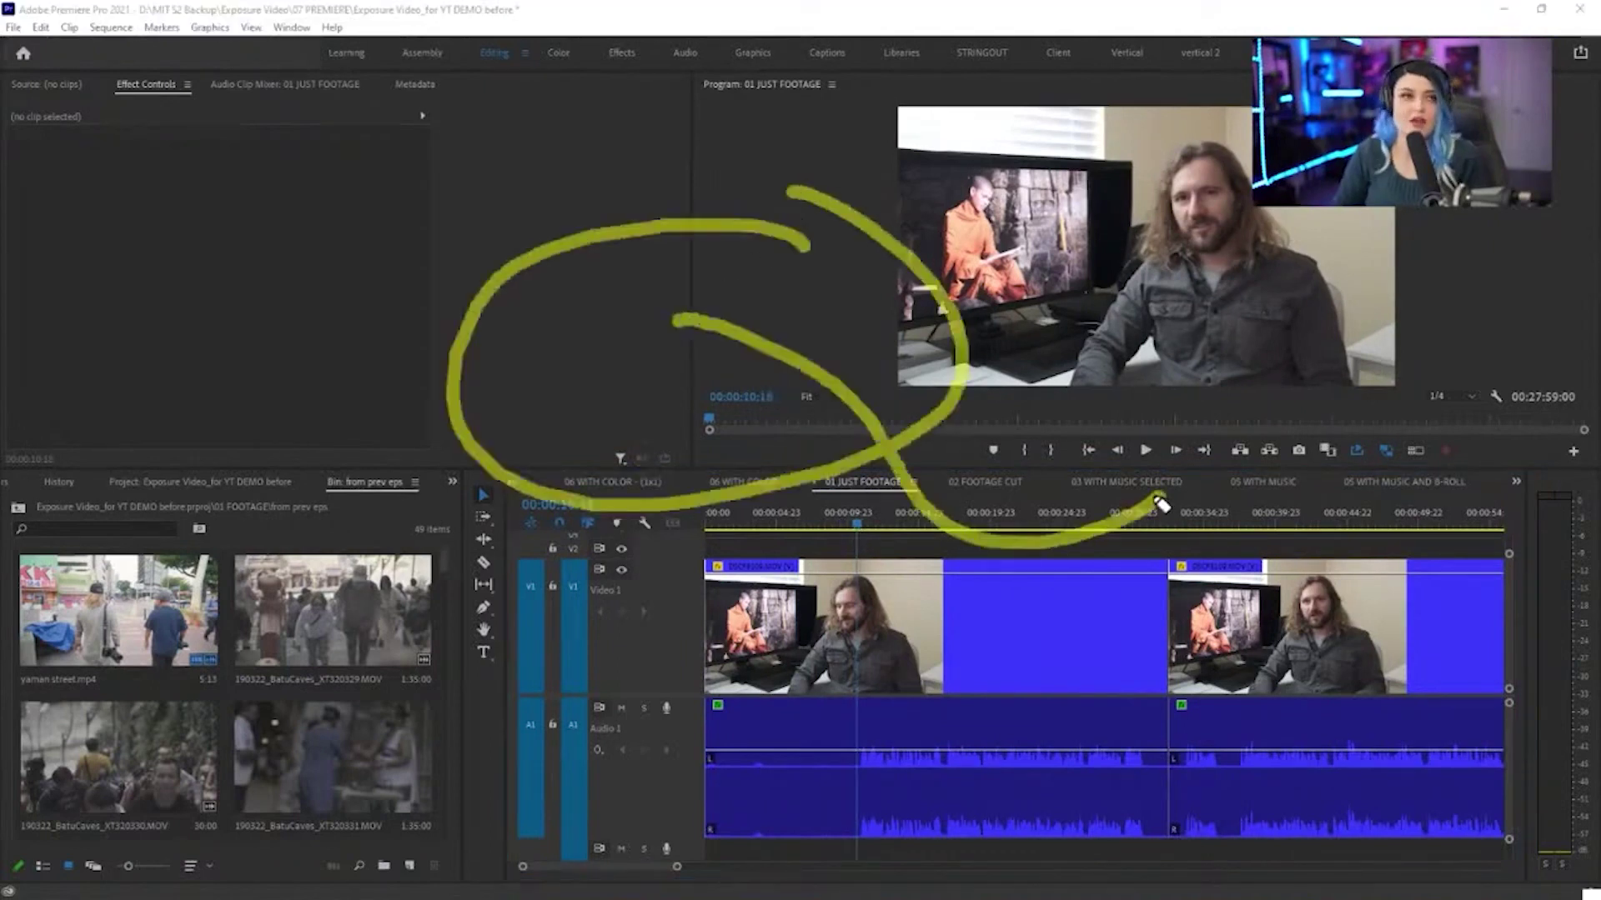
pyautogui.moveTo(863, 541)
pyautogui.mouseDown()
pyautogui.moveTo(854, 872)
pyautogui.moveTo(889, 597)
pyautogui.mouseUp()
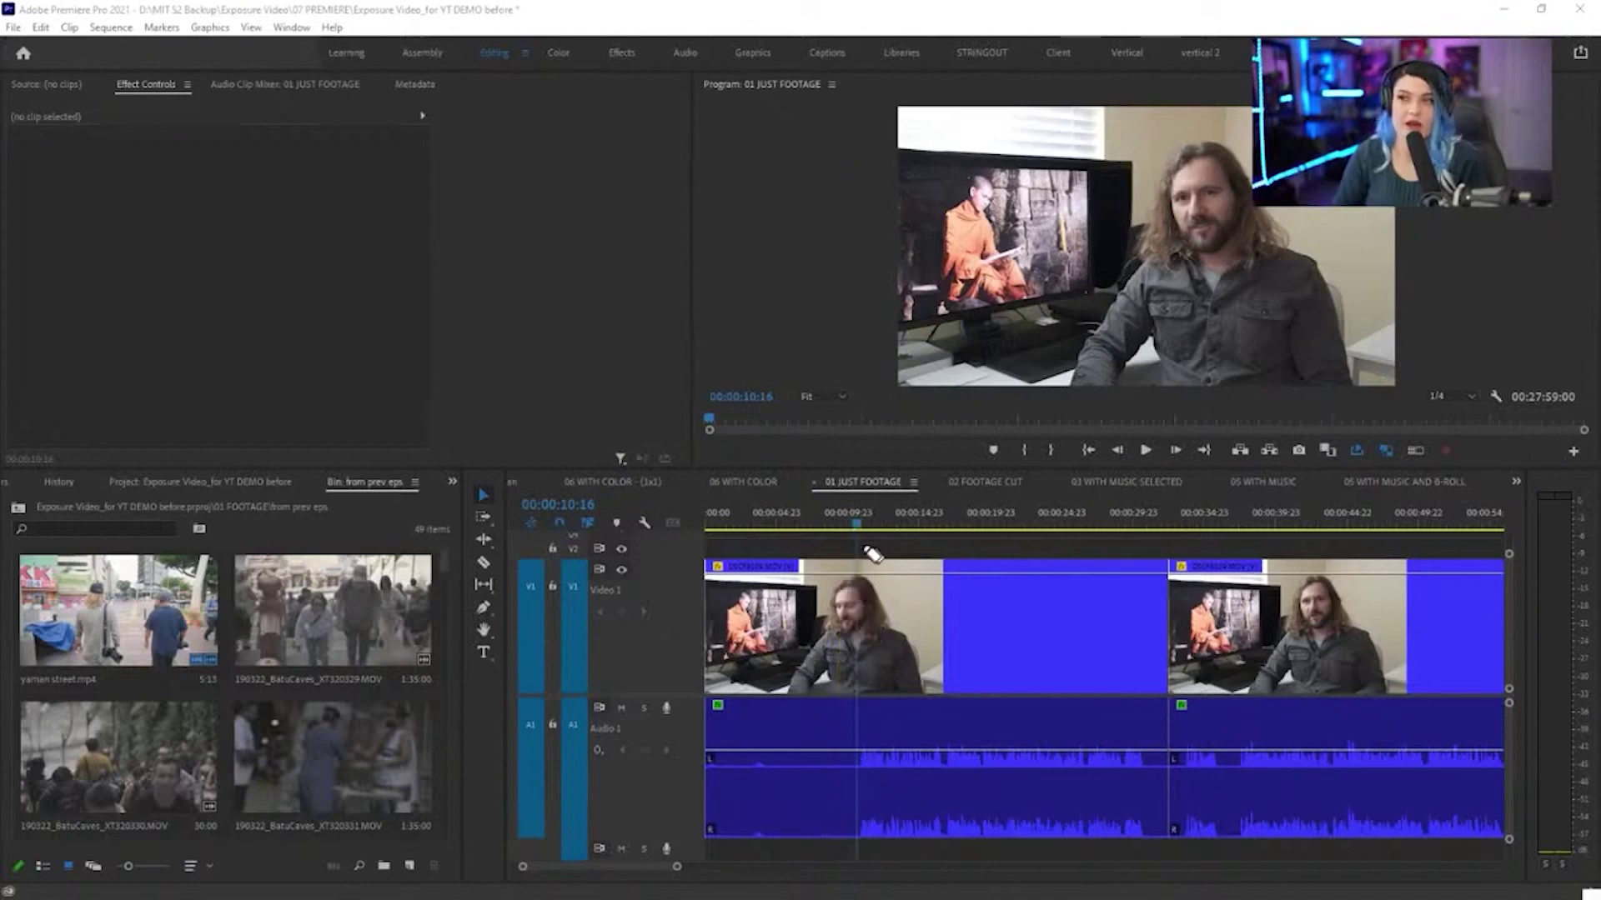
pyautogui.moveTo(854, 518); pyautogui.dragTo(857, 873)
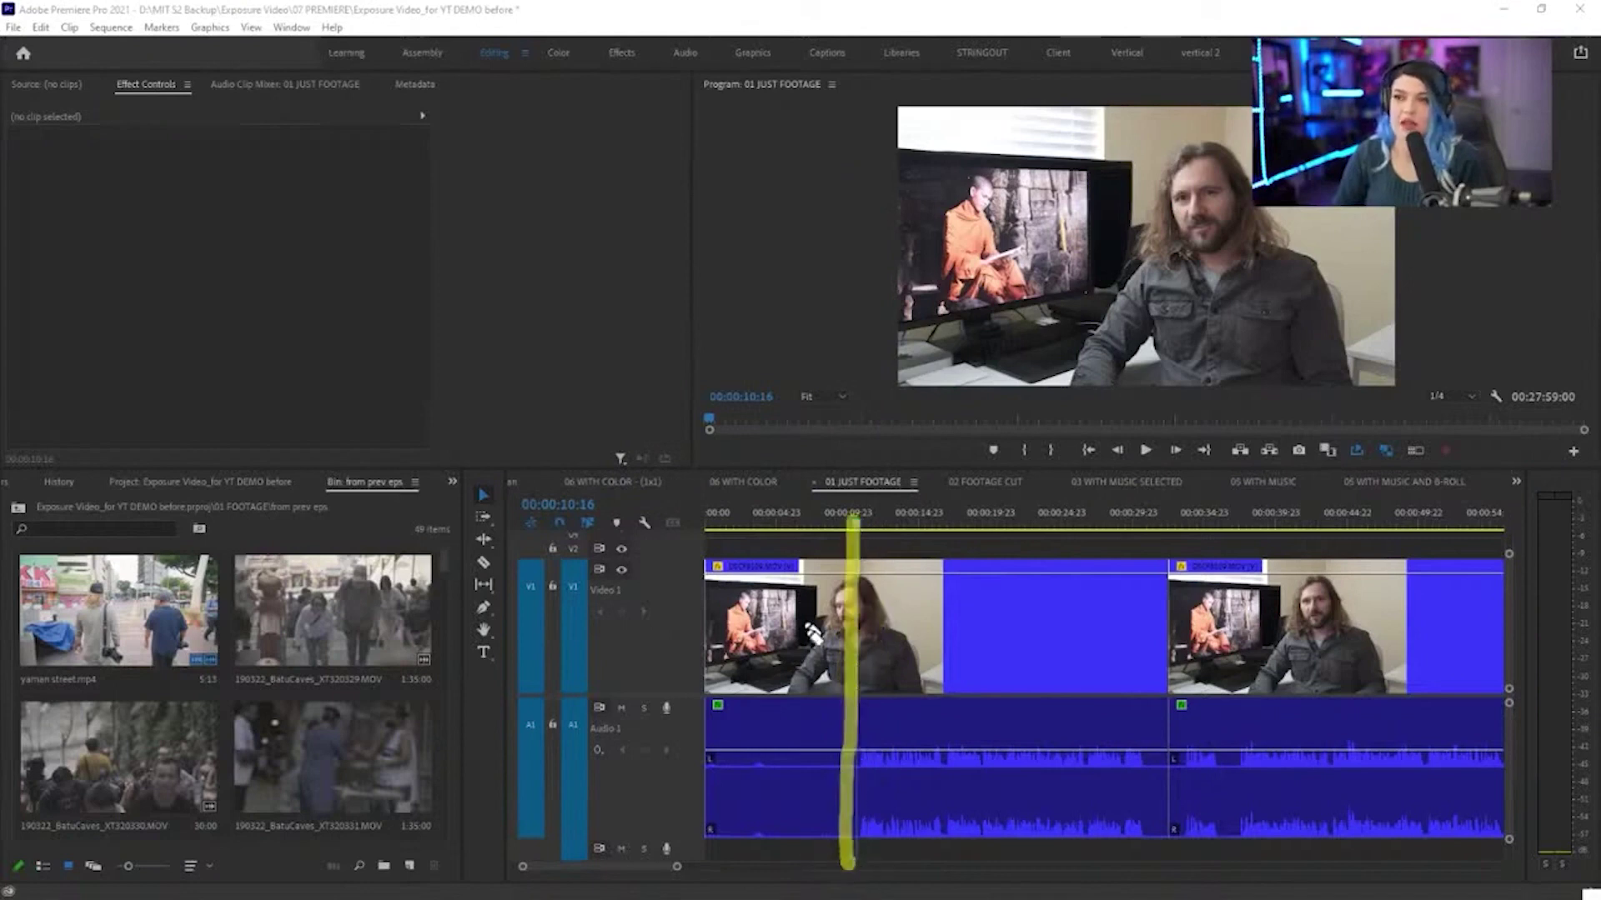
pyautogui.moveTo(827, 721); pyautogui.dragTo(750, 710)
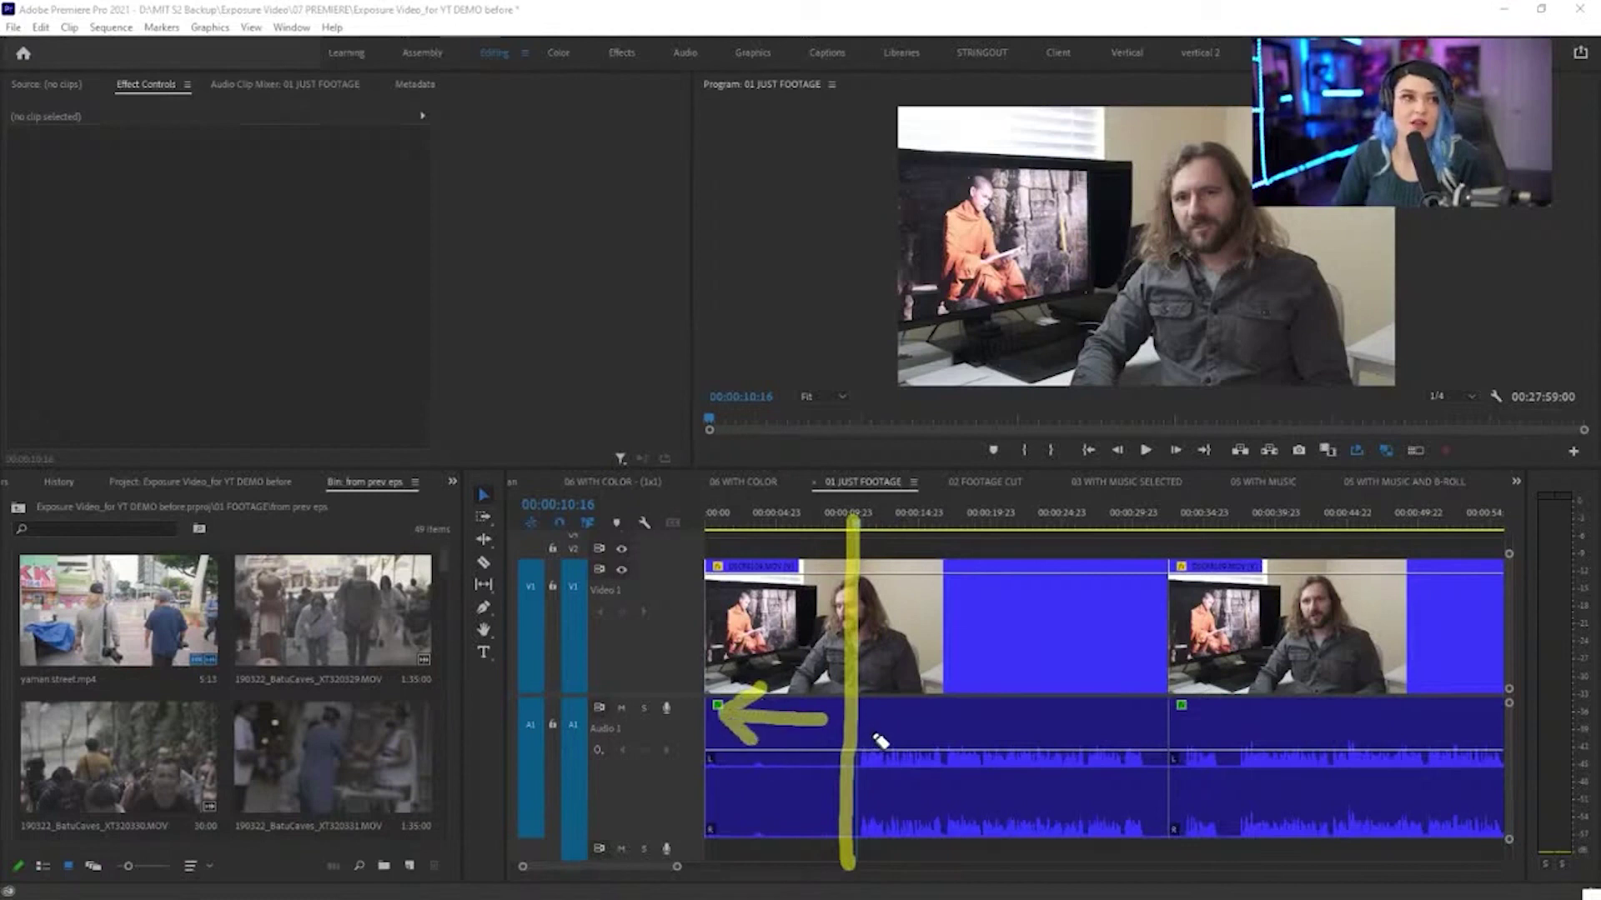
pyautogui.moveTo(1417, 588)
pyautogui.mouseDown()
pyautogui.moveTo(1040, 815)
pyautogui.moveTo(1374, 534)
pyautogui.mouseUp()
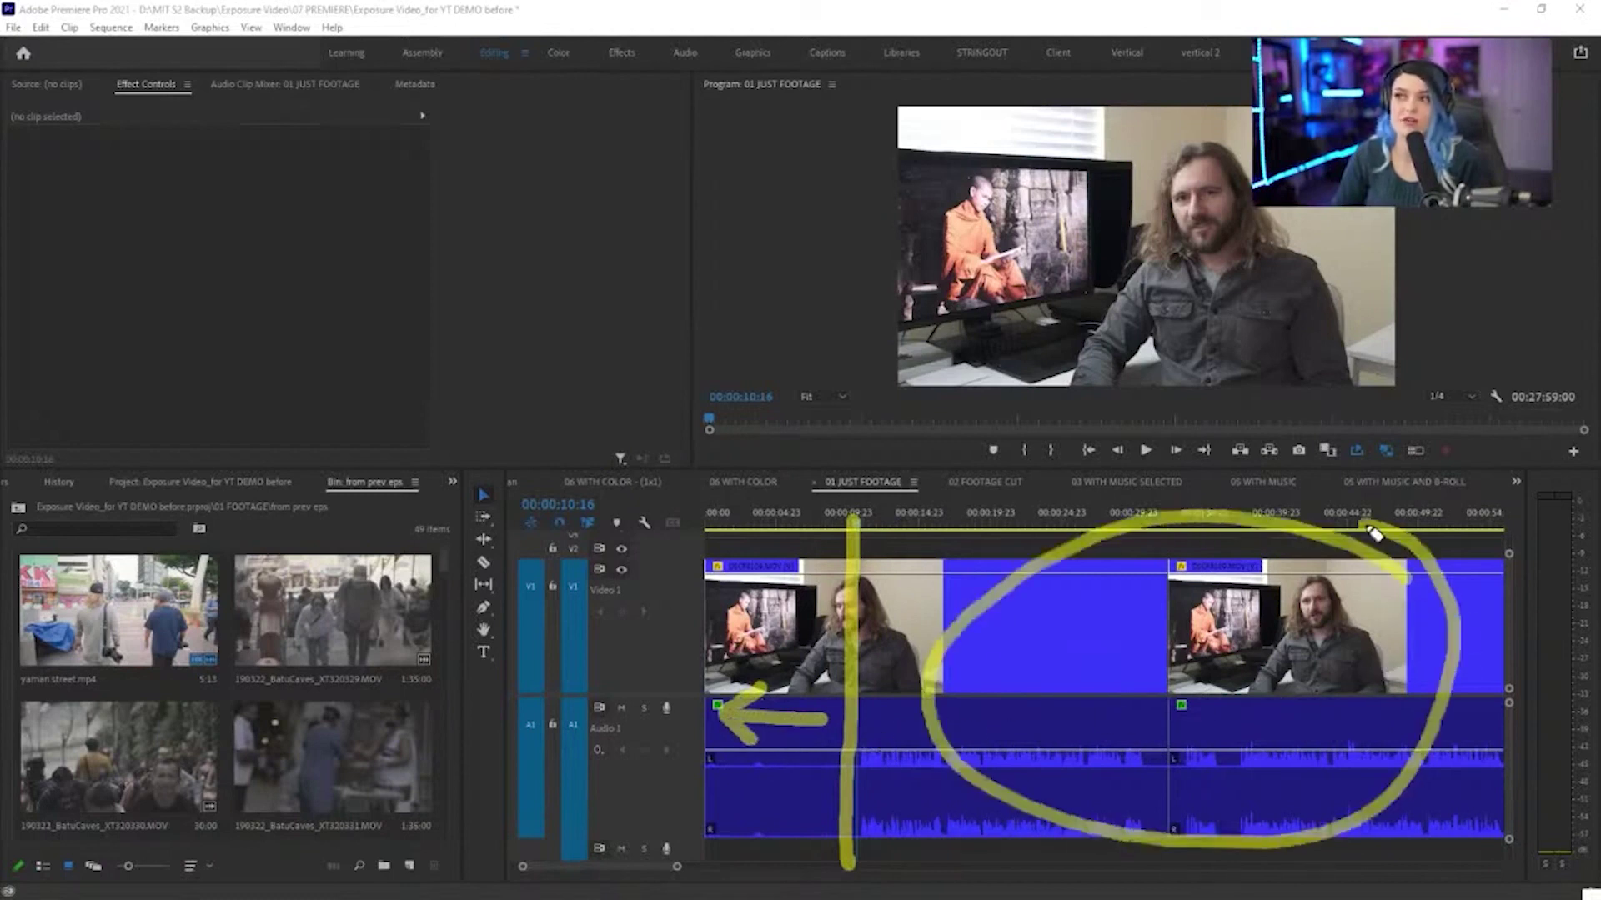
pyautogui.moveTo(1283, 651); pyautogui.dragTo(1030, 655)
pyautogui.moveTo(1105, 609)
pyautogui.mouseDown()
pyautogui.moveTo(1078, 678)
pyautogui.moveTo(1134, 706)
pyautogui.mouseUp()
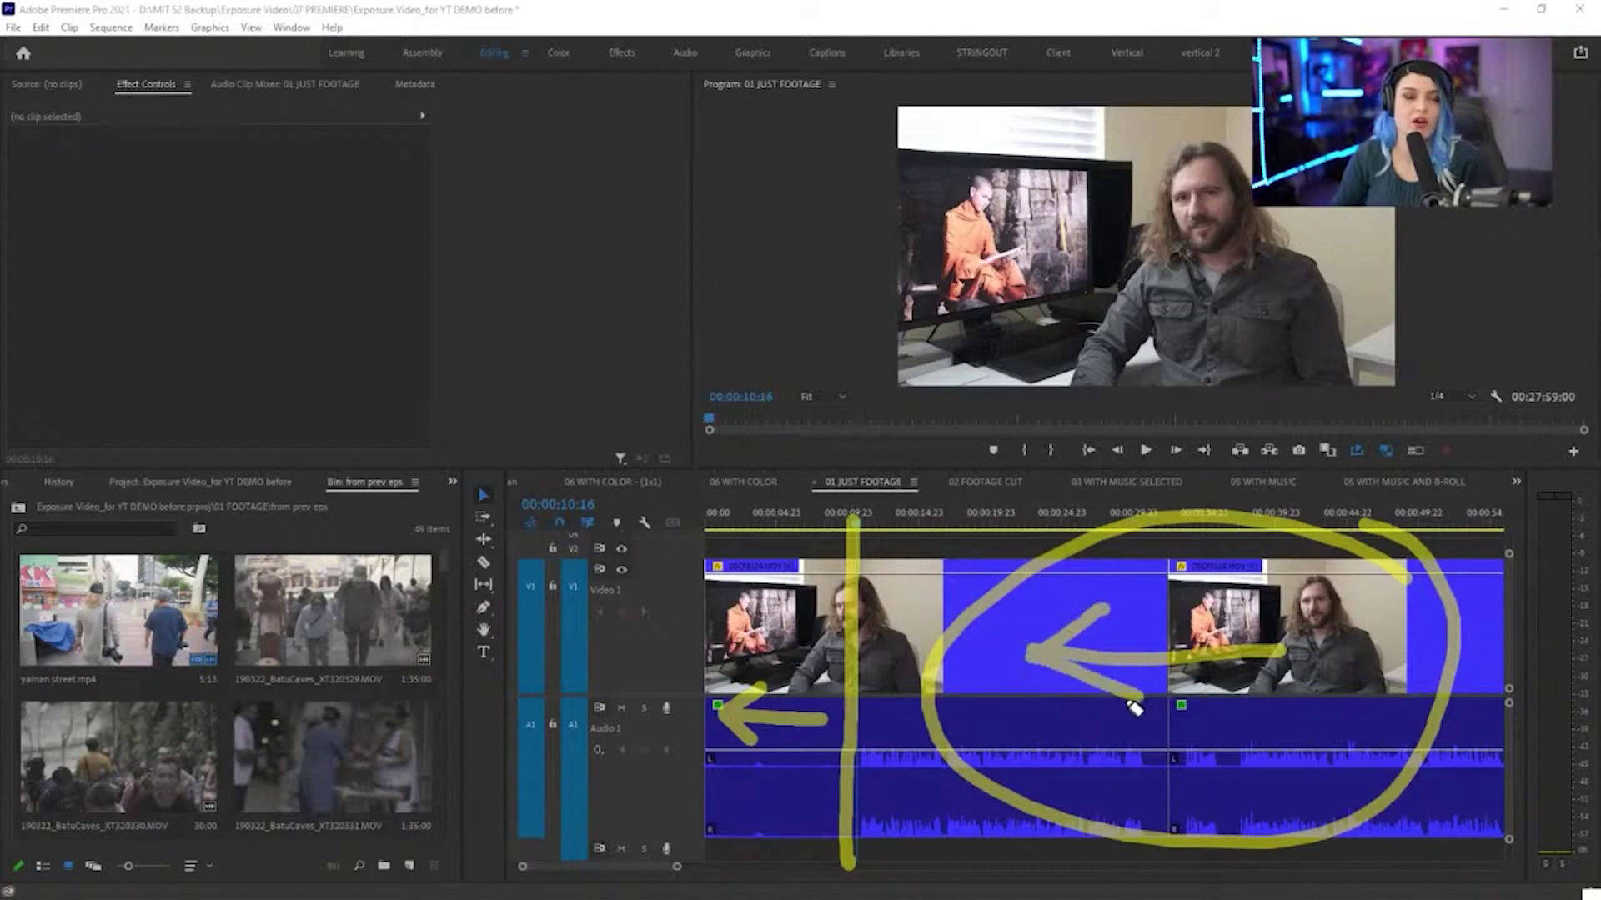
pyautogui.moveTo(572, 268)
pyautogui.mouseDown()
pyautogui.moveTo(665, 380)
pyautogui.moveTo(469, 271)
pyautogui.mouseUp()
pyautogui.moveTo(442, 338); pyautogui.dragTo(635, 458)
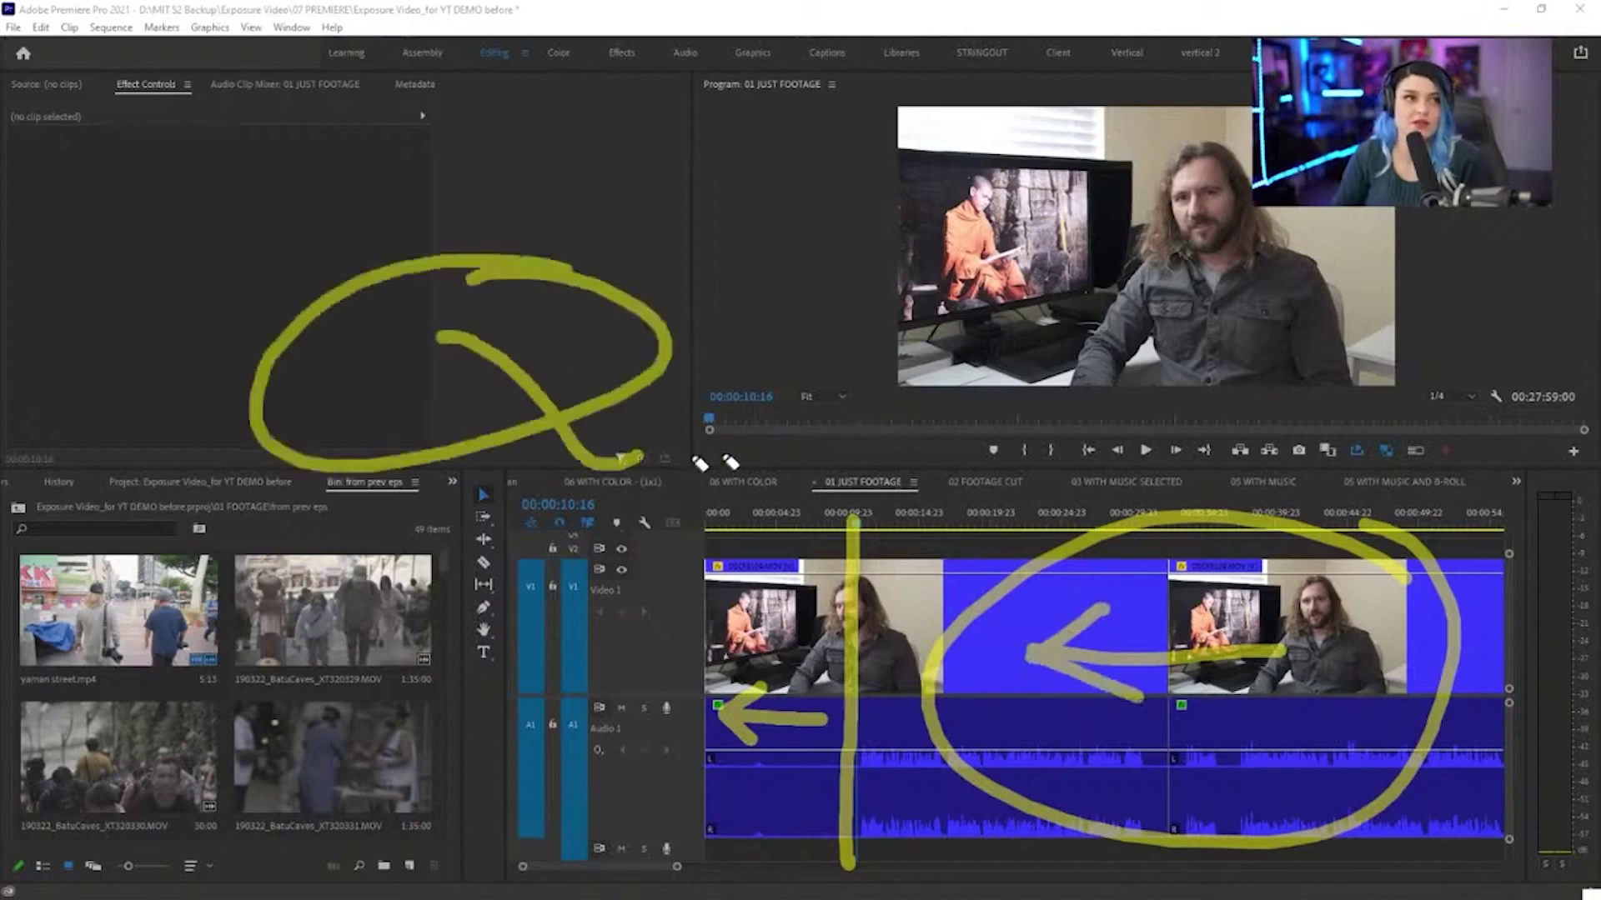
pyautogui.press('e')
pyautogui.press('Escape')
# Ripple trim the silent start of the first interview piece up to the playhead
pyautogui.click(887, 544)
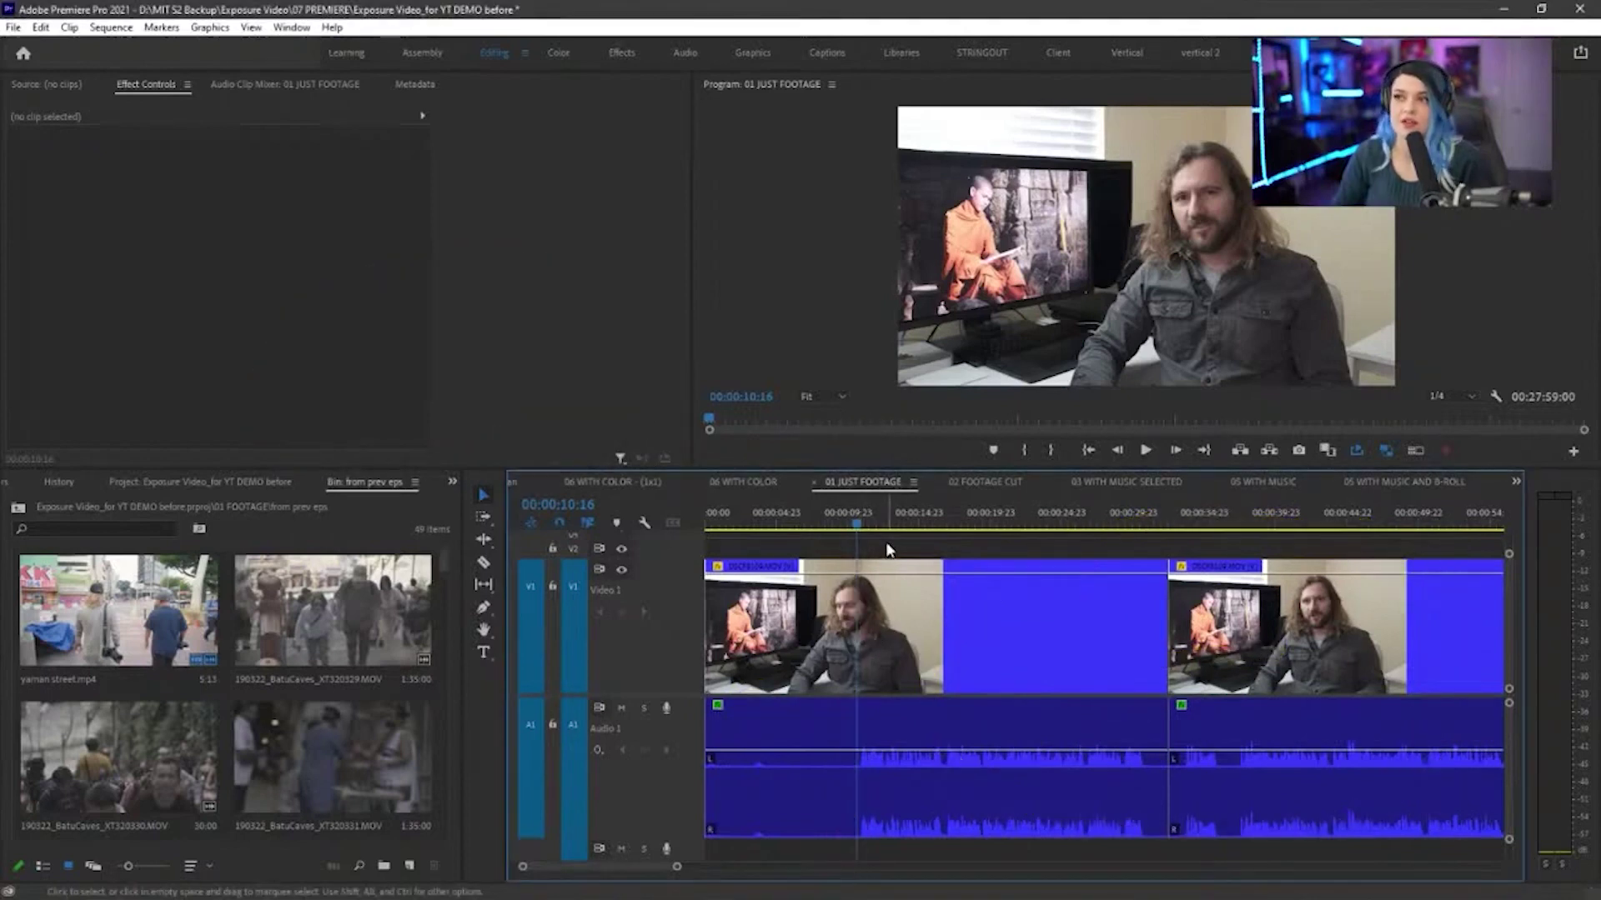
pyautogui.press('q')
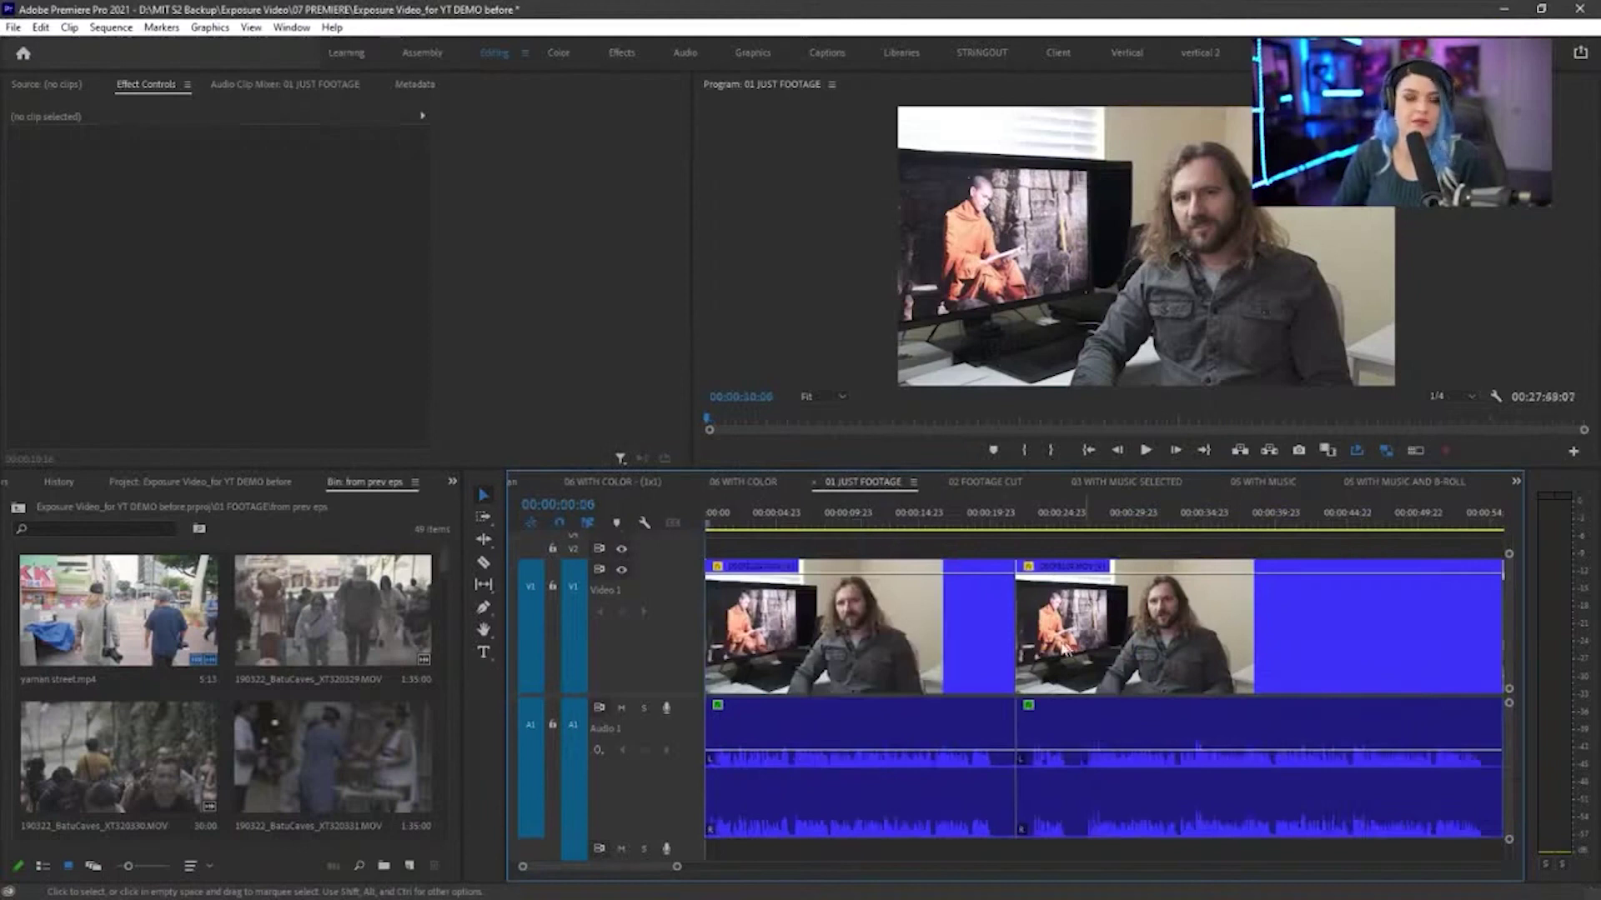
# Ripple trim the start of the second interview piece up to 00:00:26:18, where its continuous speech begins
pyautogui.hotkey('ctrl', 'alt', 'g')
pyautogui.moveTo(1080, 718)
pyautogui.mouseDown()
pyautogui.moveTo(1005, 818)
pyautogui.moveTo(1052, 880)
pyautogui.moveTo(1098, 825)
pyautogui.moveTo(1101, 723)
pyautogui.mouseUp()
pyautogui.press('e')
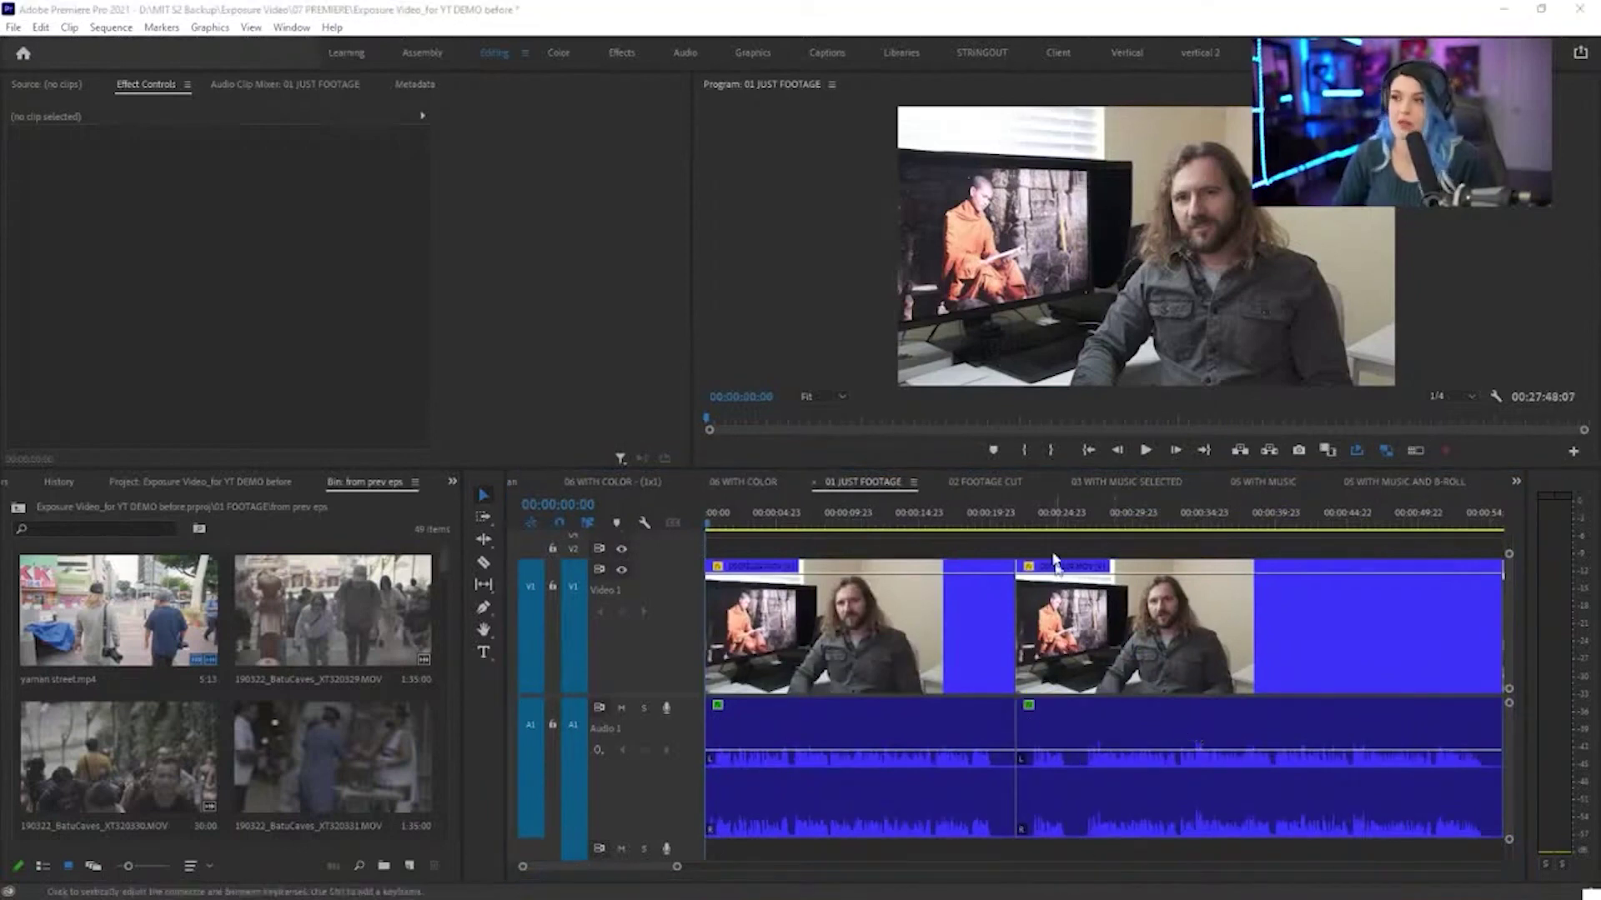
pyautogui.press('Escape')
pyautogui.moveTo(990, 521); pyautogui.dragTo(1087, 529)
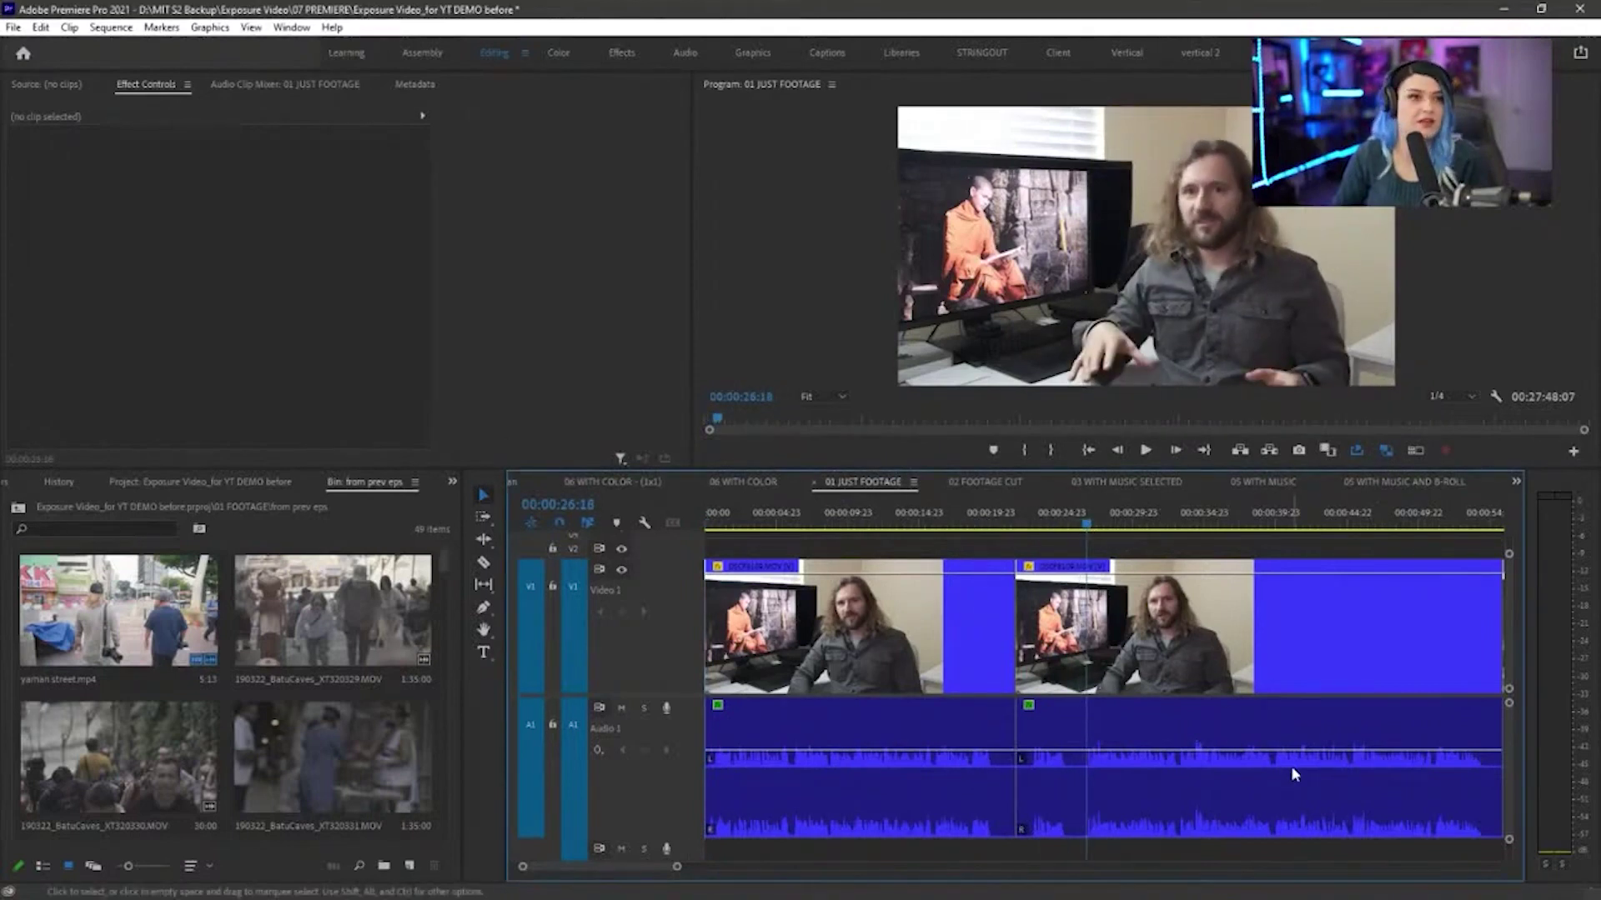
pyautogui.press('q')
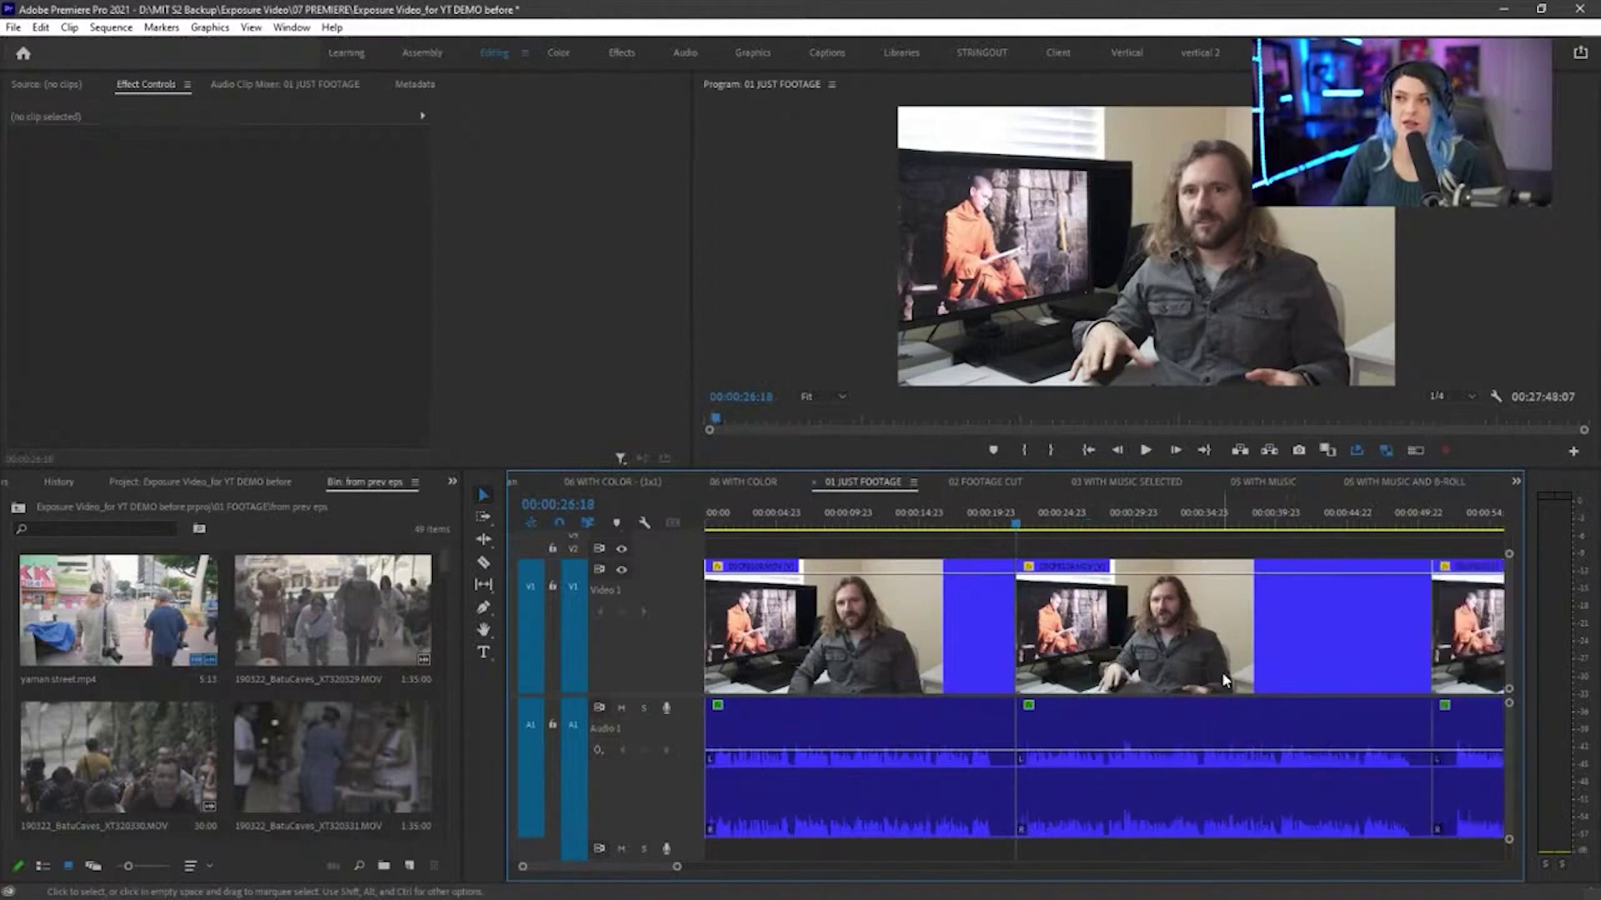
# Ripple trim the end of the first interview piece back to the playhead, at about 18 seconds in the sequence
pyautogui.moveTo(1044, 525); pyautogui.dragTo(993, 526)
pyautogui.press('=')
pyautogui.press('=')
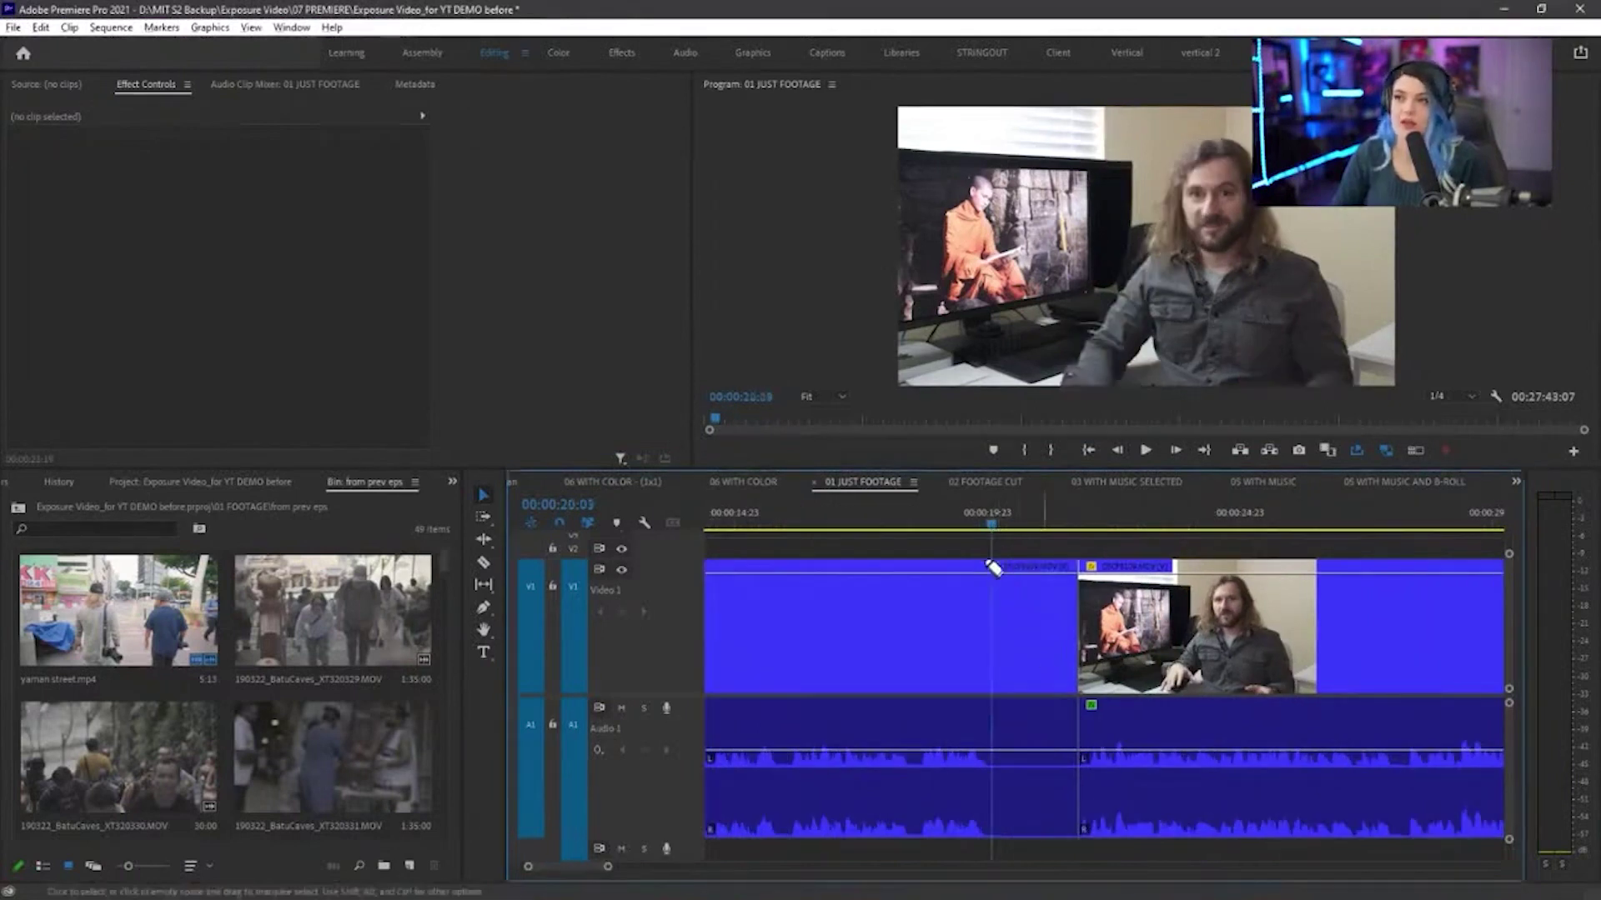
pyautogui.moveTo(985, 554); pyautogui.dragTo(994, 884)
pyautogui.moveTo(1005, 667)
pyautogui.mouseDown()
pyautogui.moveTo(1054, 669)
pyautogui.moveTo(1034, 649)
pyautogui.moveTo(1057, 663)
pyautogui.moveTo(1042, 702)
pyautogui.mouseUp()
pyautogui.hotkey('ctrl', 'shift', '7')
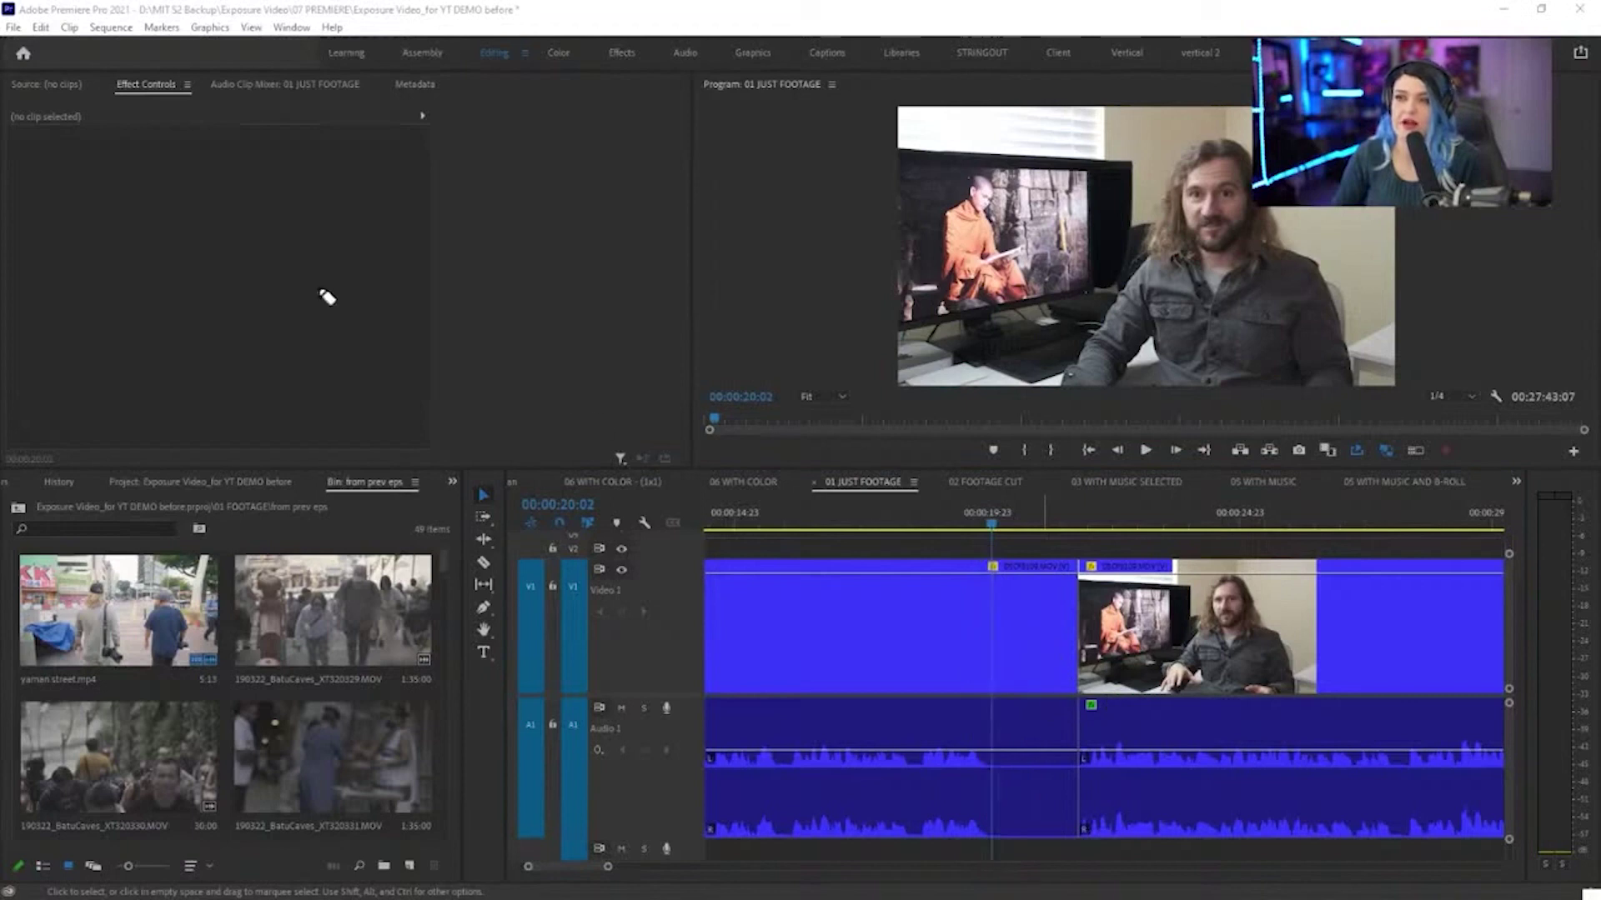
pyautogui.moveTo(279, 255)
pyautogui.mouseDown()
pyautogui.moveTo(463, 488)
pyautogui.moveTo(689, 511)
pyautogui.moveTo(687, 235)
pyautogui.mouseUp()
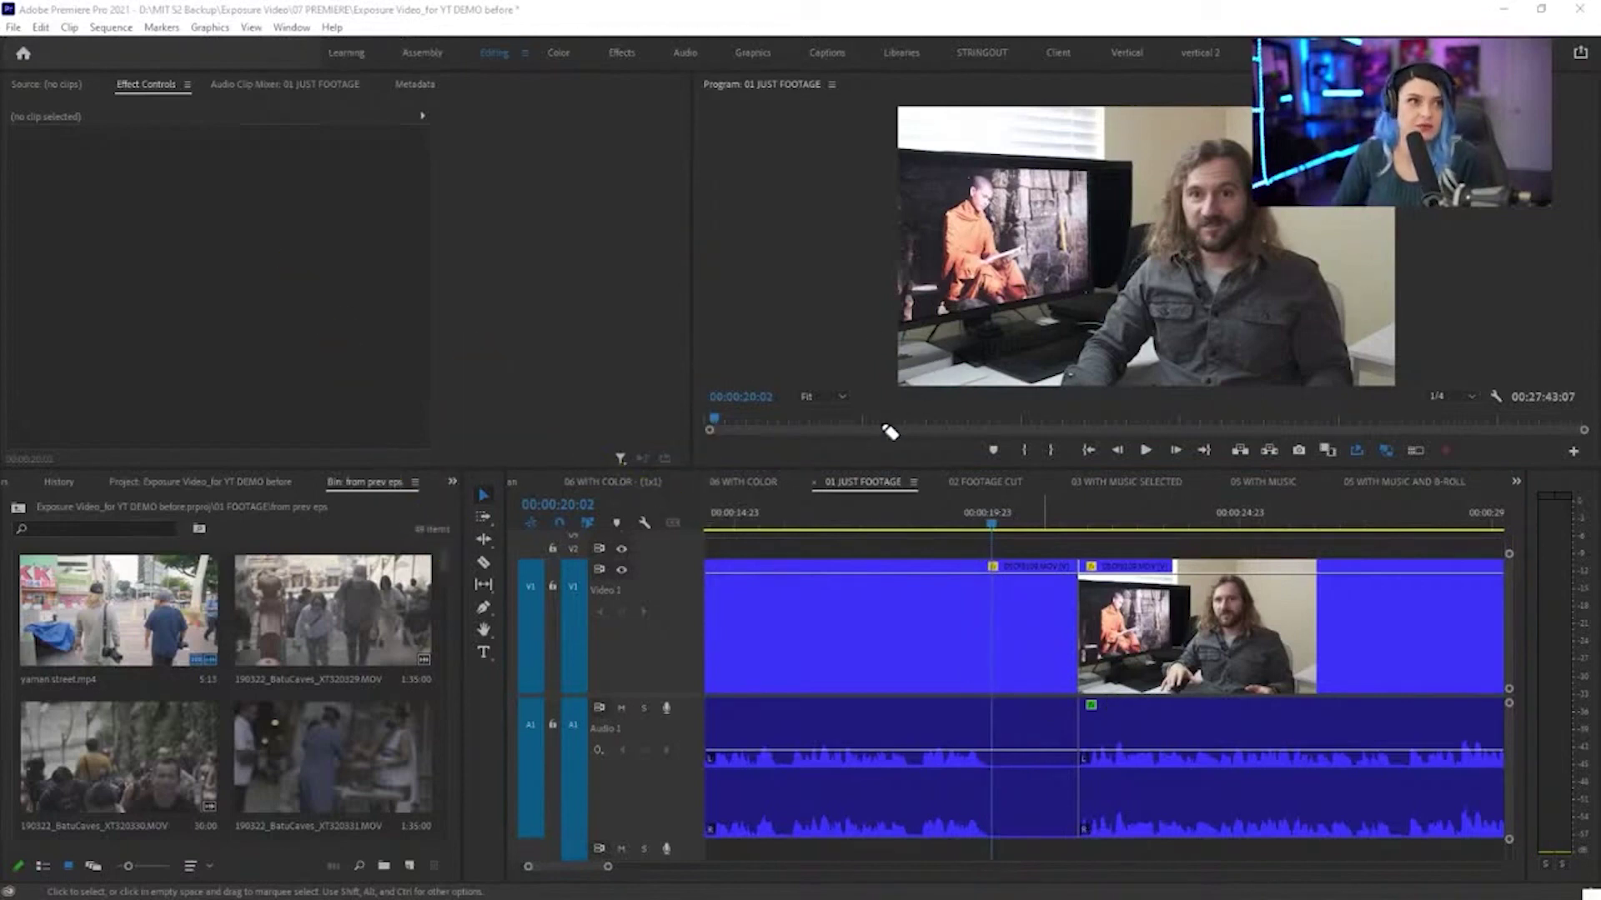
pyautogui.click(889, 525)
pyautogui.press('w')
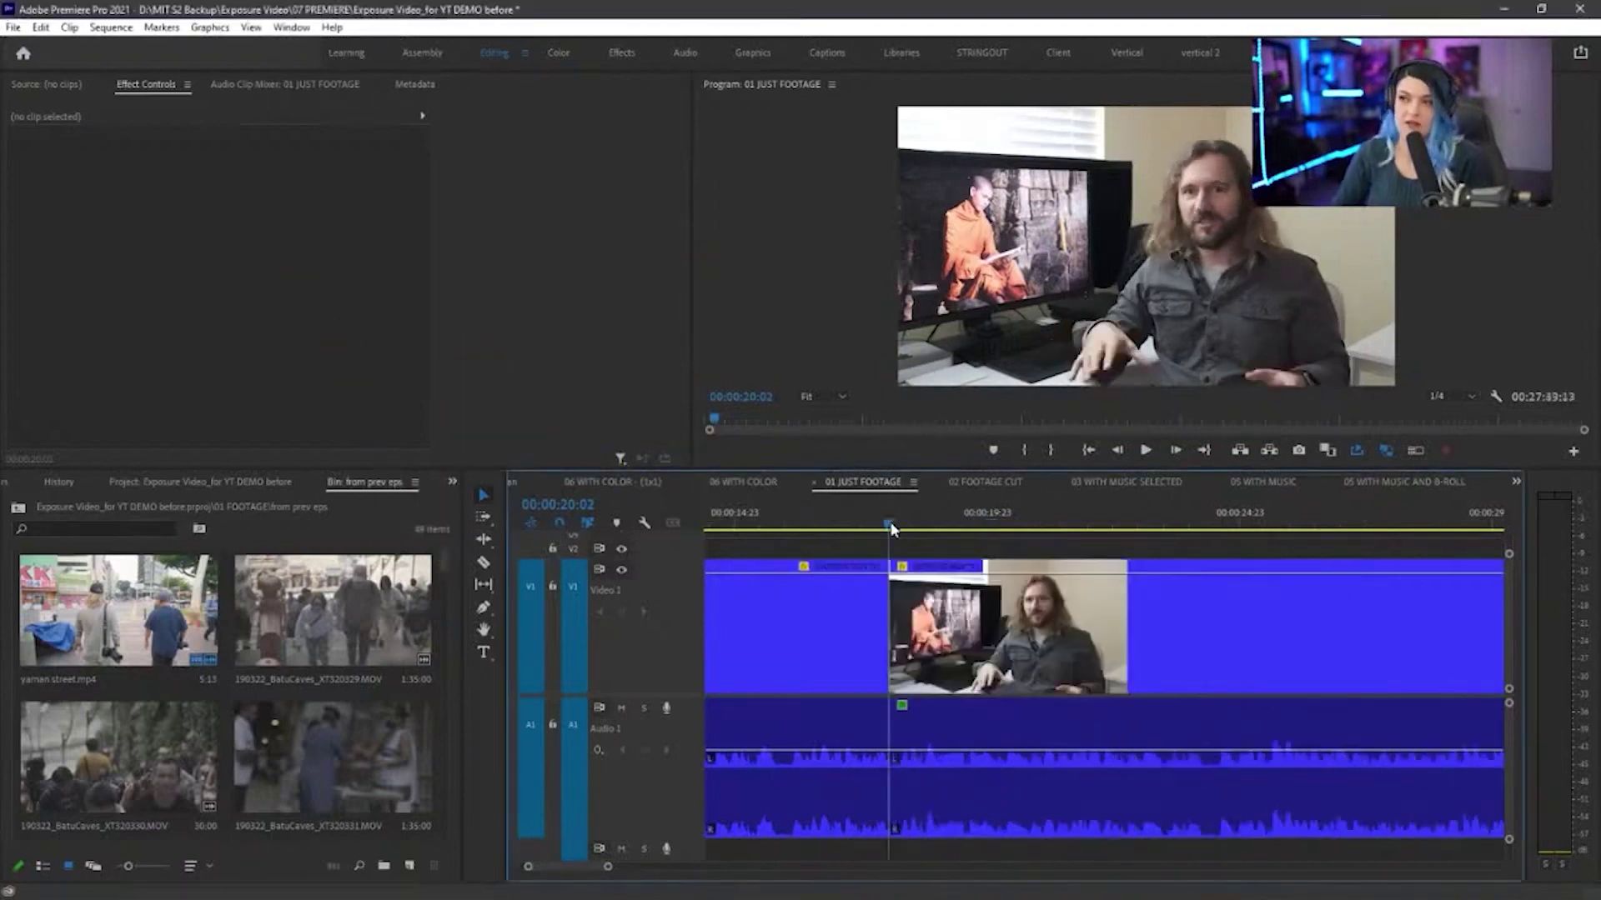
pyautogui.scroll(-3, 1003, 702)
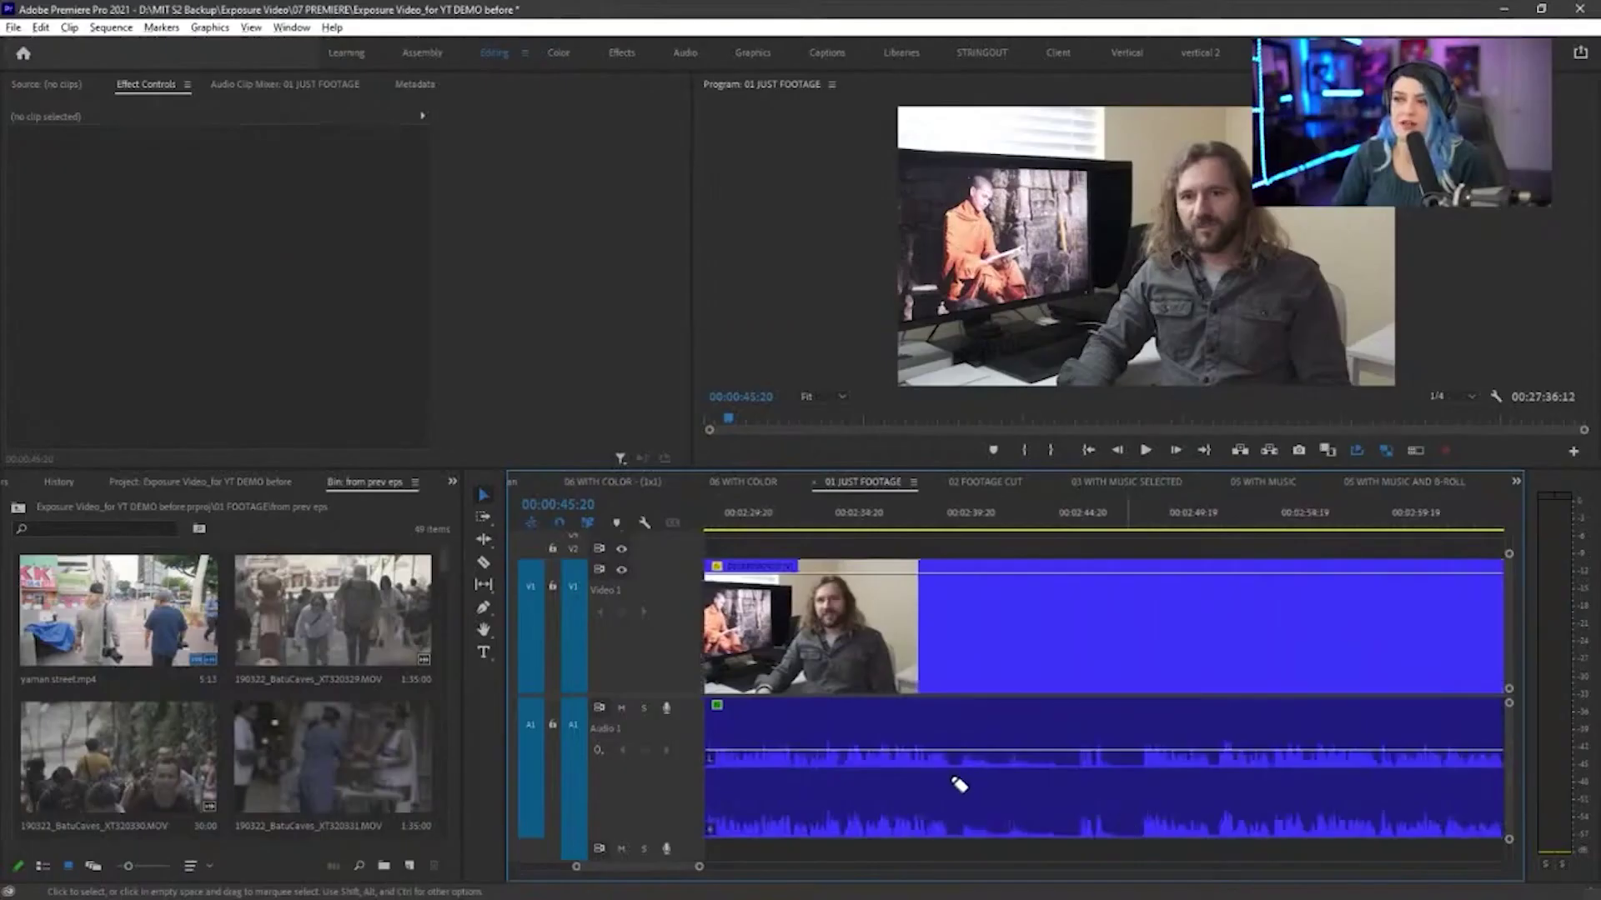
pyautogui.moveTo(950, 776)
pyautogui.mouseDown()
pyautogui.moveTo(1019, 726)
pyautogui.moveTo(1092, 734)
pyautogui.moveTo(1123, 785)
pyautogui.moveTo(1105, 840)
pyautogui.moveTo(1042, 861)
pyautogui.moveTo(991, 859)
pyautogui.moveTo(961, 822)
pyautogui.moveTo(979, 754)
pyautogui.mouseUp()
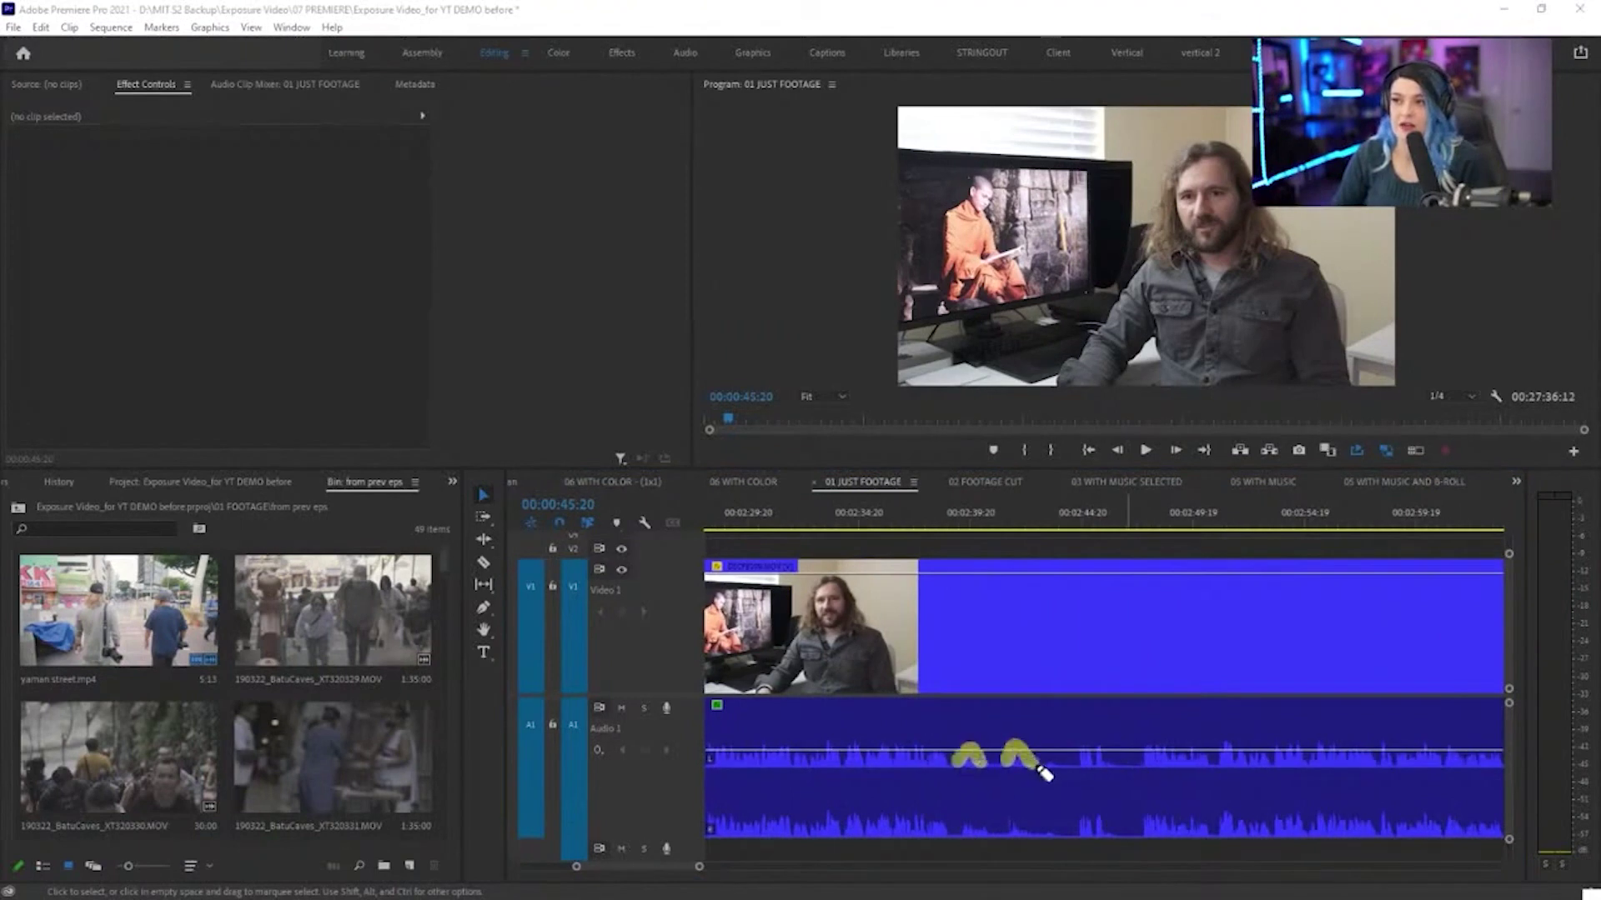
pyautogui.moveTo(1075, 767); pyautogui.dragTo(1094, 731)
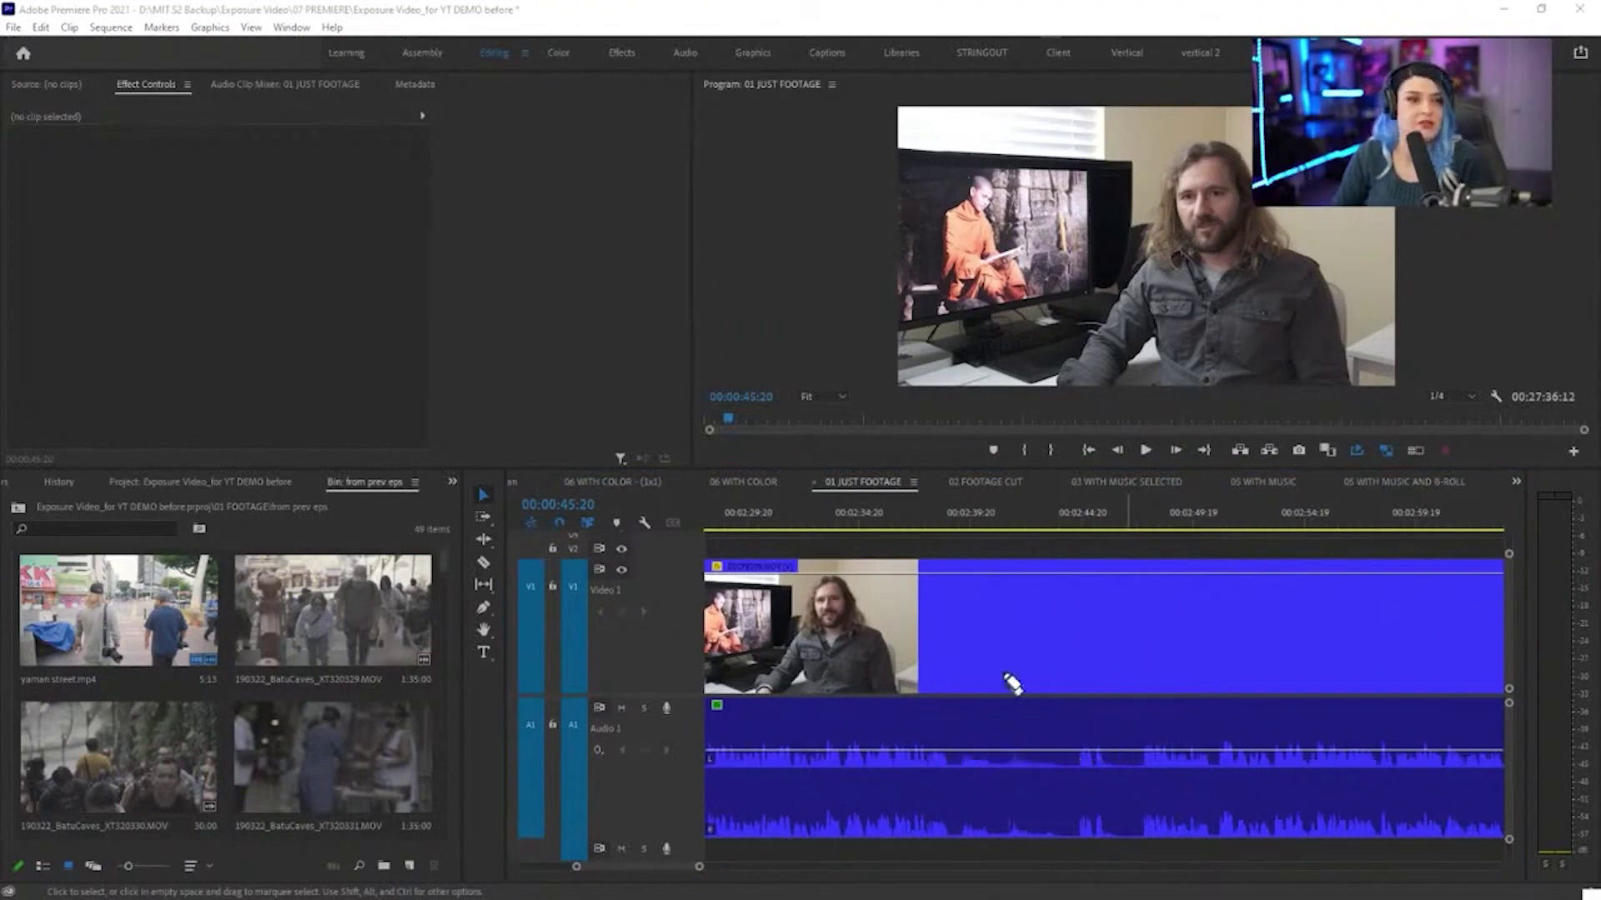
pyautogui.moveTo(942, 553)
pyautogui.mouseDown()
pyautogui.moveTo(956, 858)
pyautogui.moveTo(1132, 867)
pyautogui.moveTo(1153, 814)
pyautogui.moveTo(1149, 563)
pyautogui.moveTo(888, 552)
pyautogui.mouseUp()
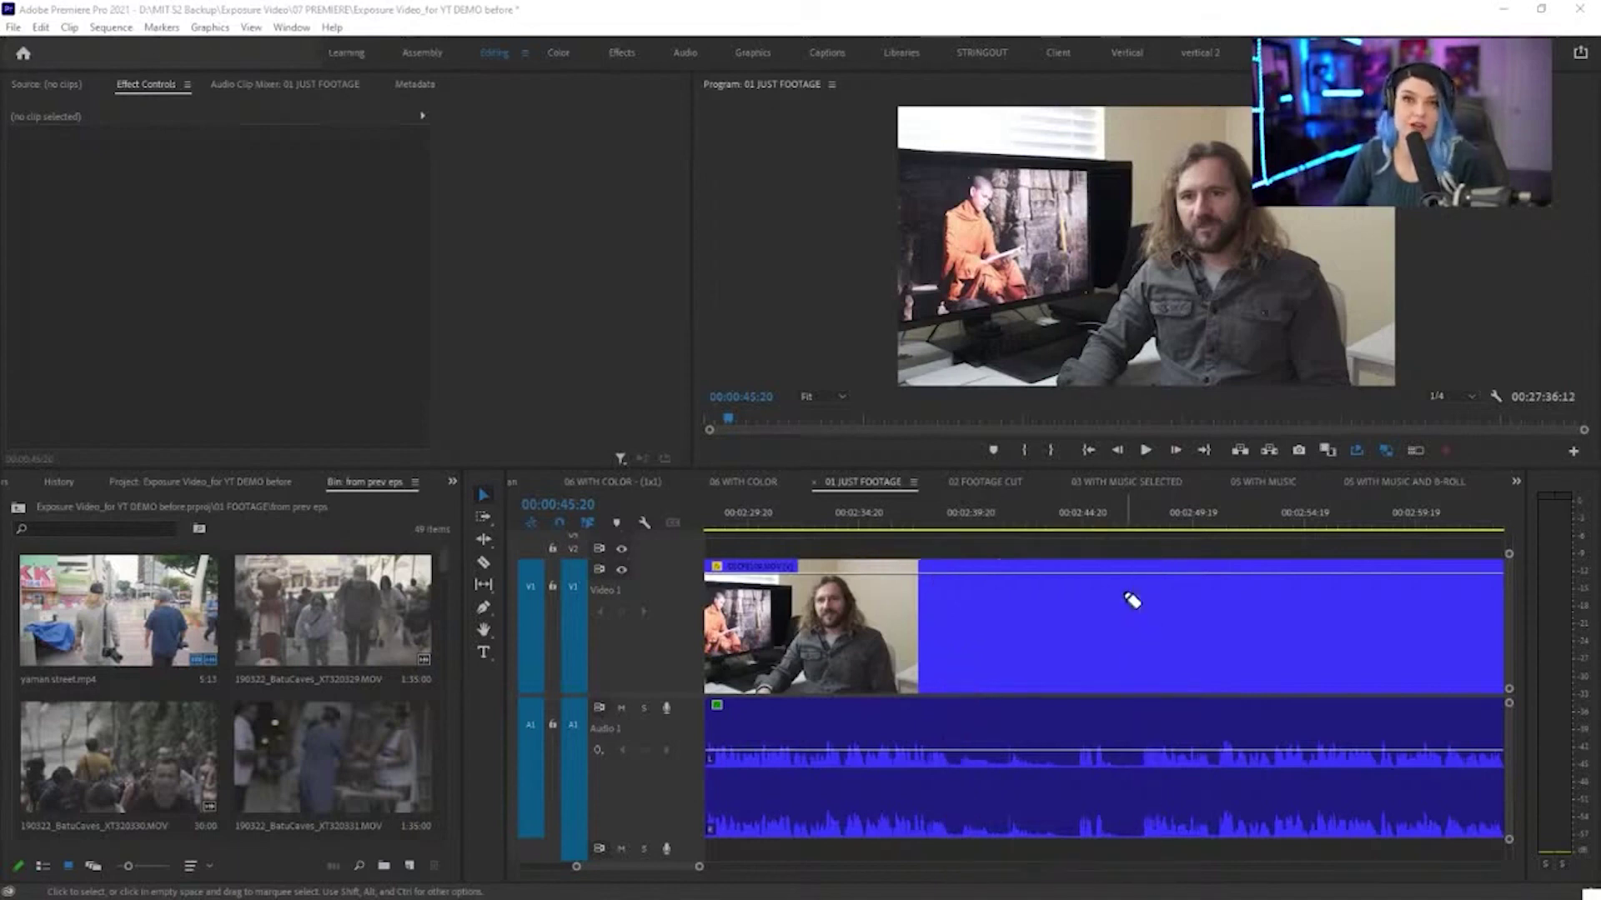
# Cut the interview clip with the Razor tool at about 2:39 and 2:47 and ripple delete the piece between the cuts
pyautogui.click(483, 562)
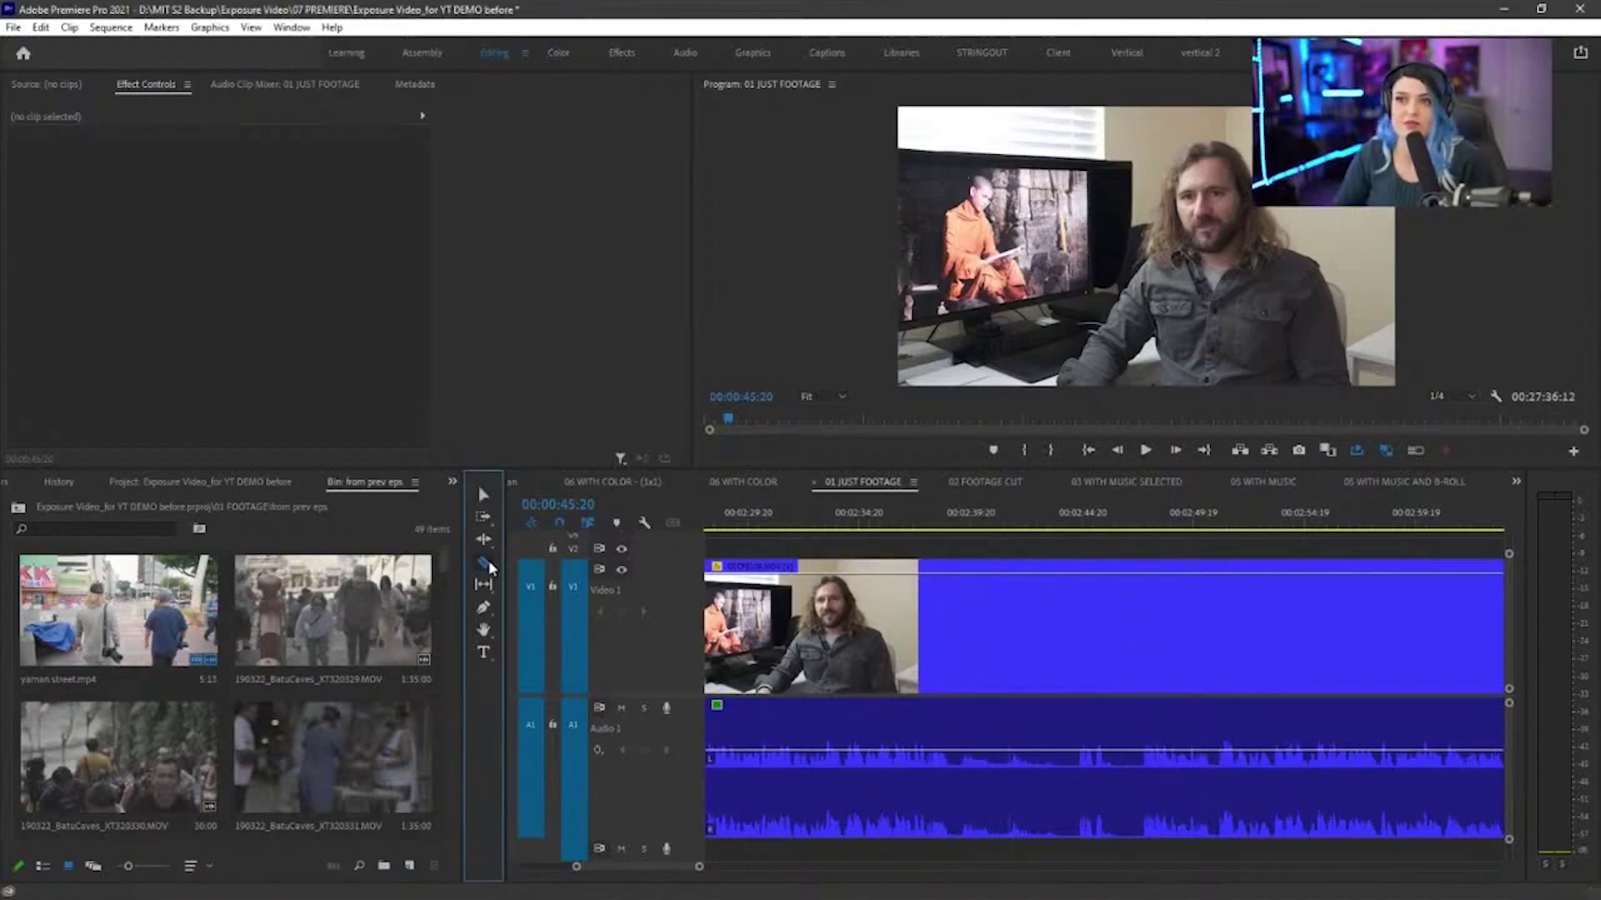
pyautogui.click(957, 633)
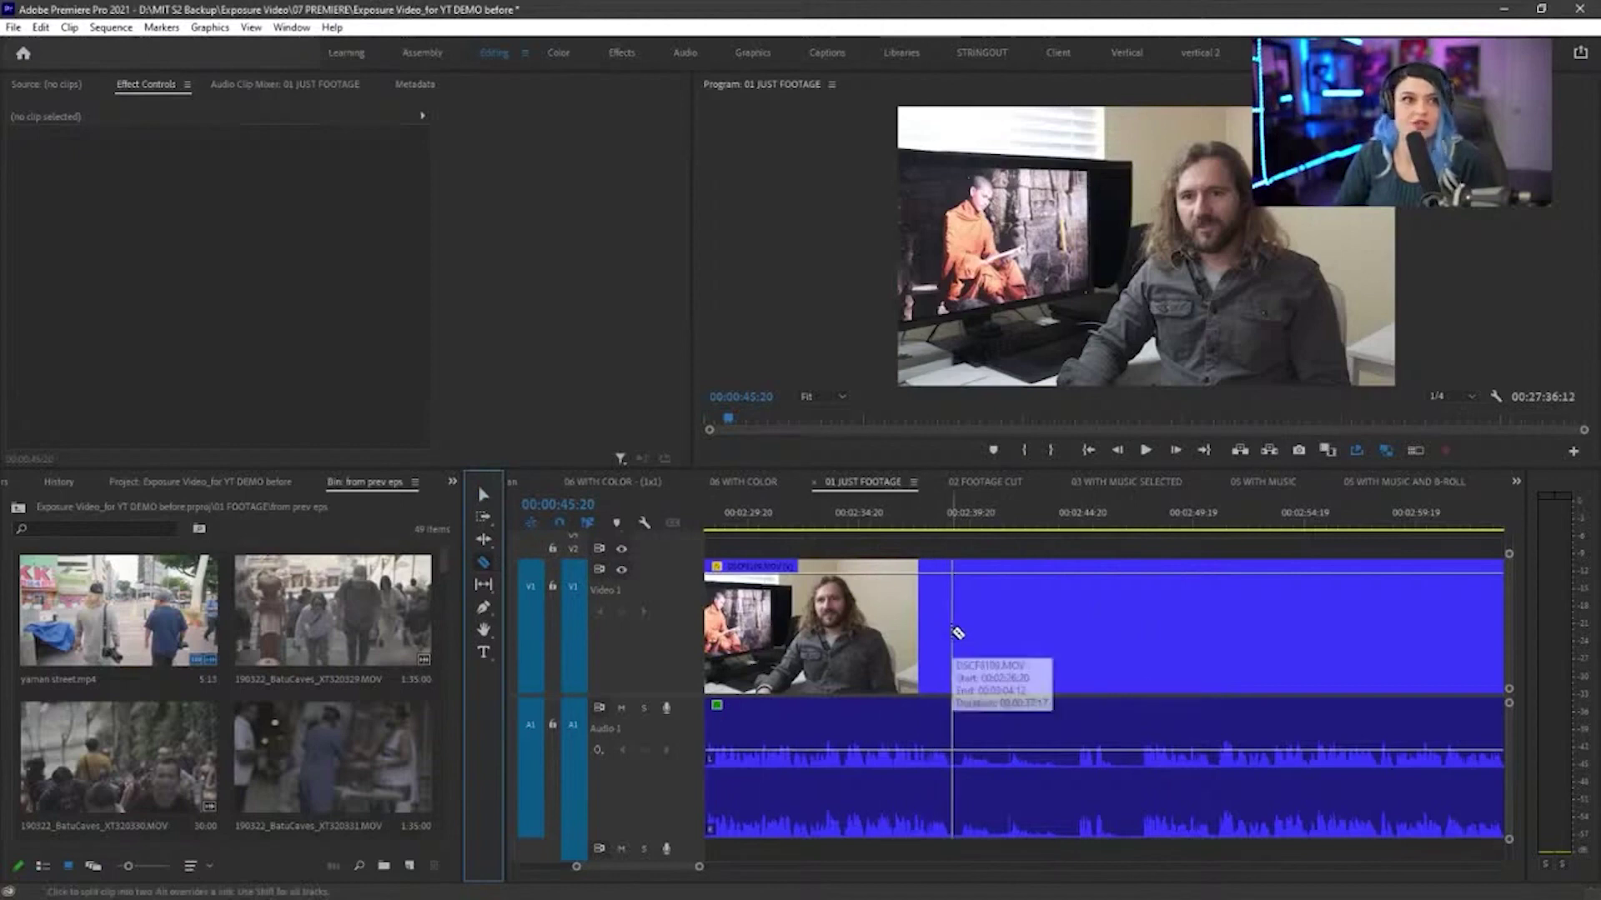
pyautogui.click(1139, 642)
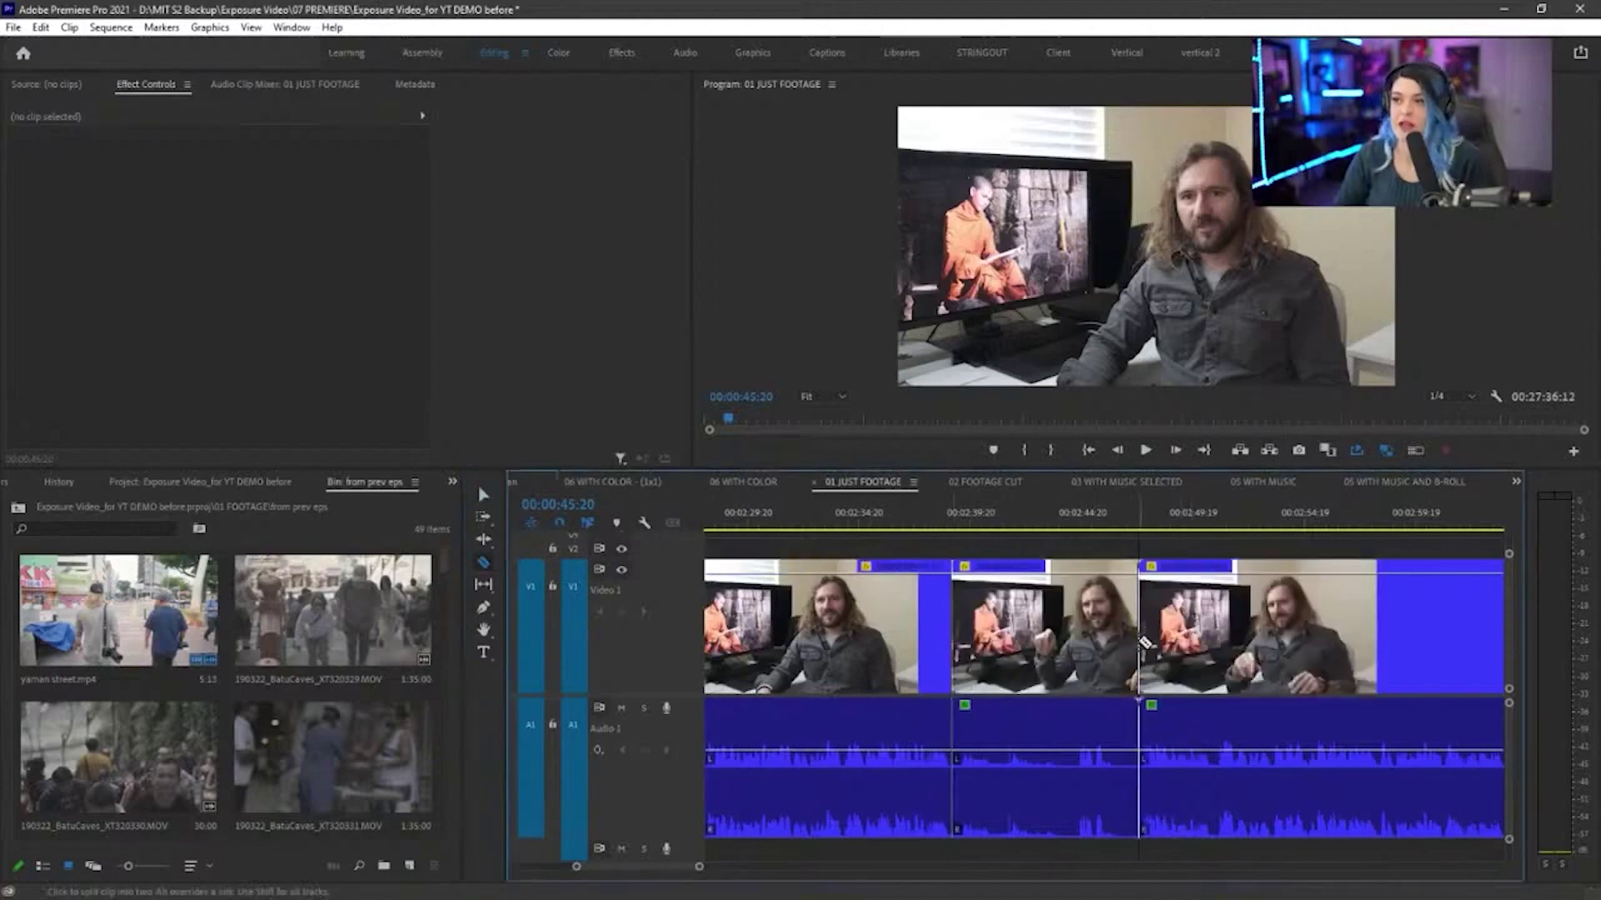
pyautogui.press('v')
pyautogui.click(1092, 682)
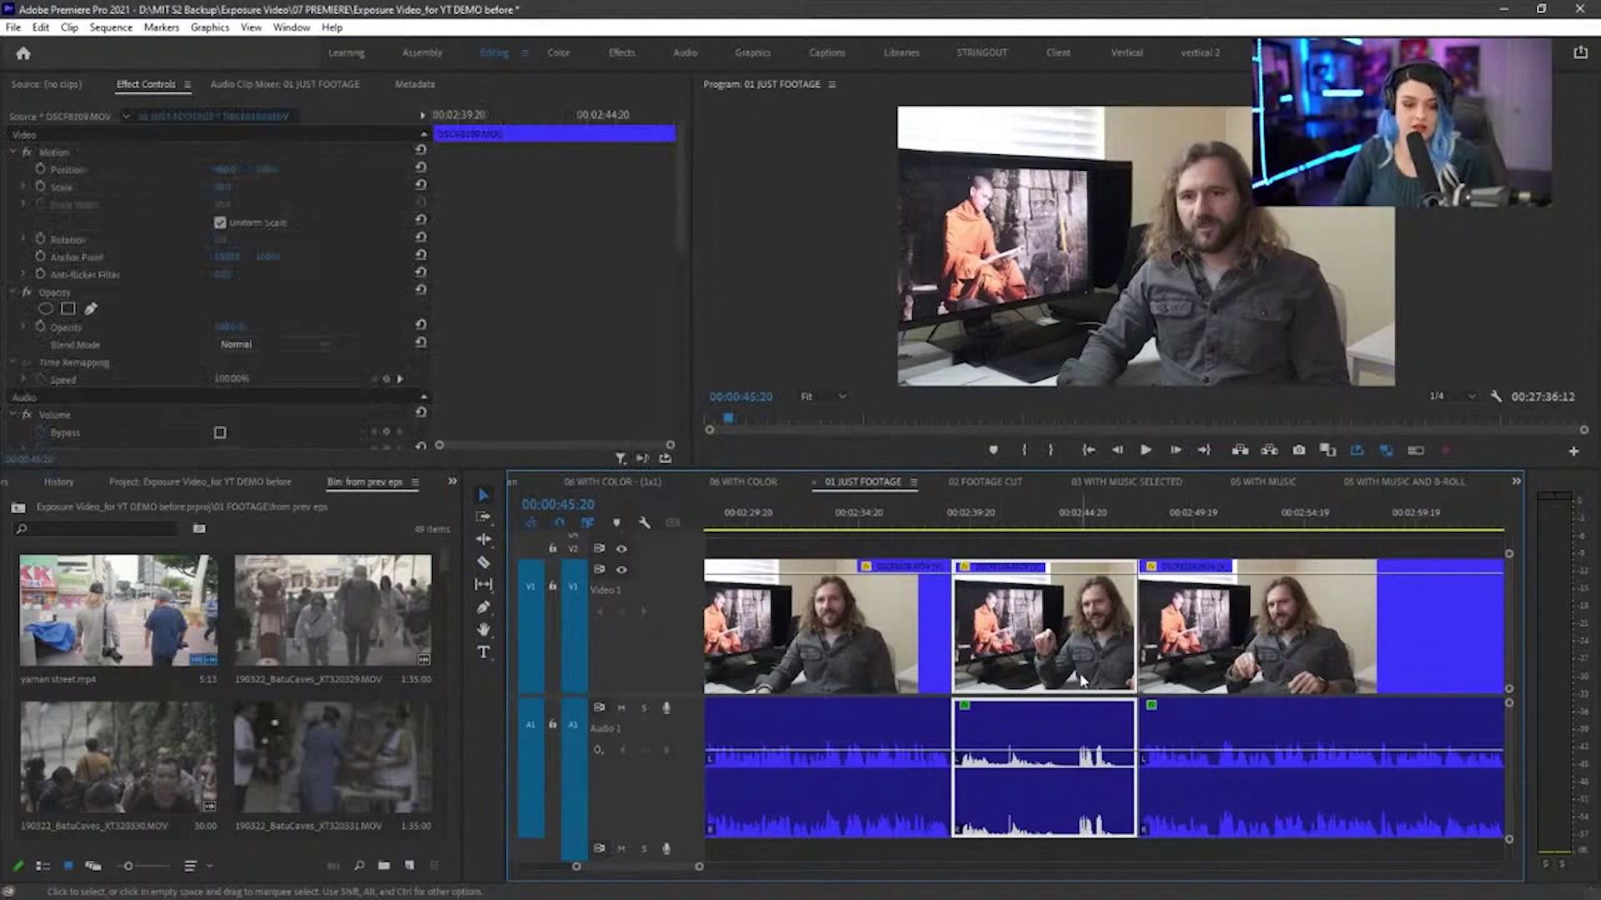
pyautogui.hotkey('shift', 'Delete')
# Undo the ripple delete and both razor cuts in the interview clip
pyautogui.hotkey('ctrl', 'z')
pyautogui.hotkey('ctrl', 'z')
pyautogui.hotkey('ctrl', 'z')
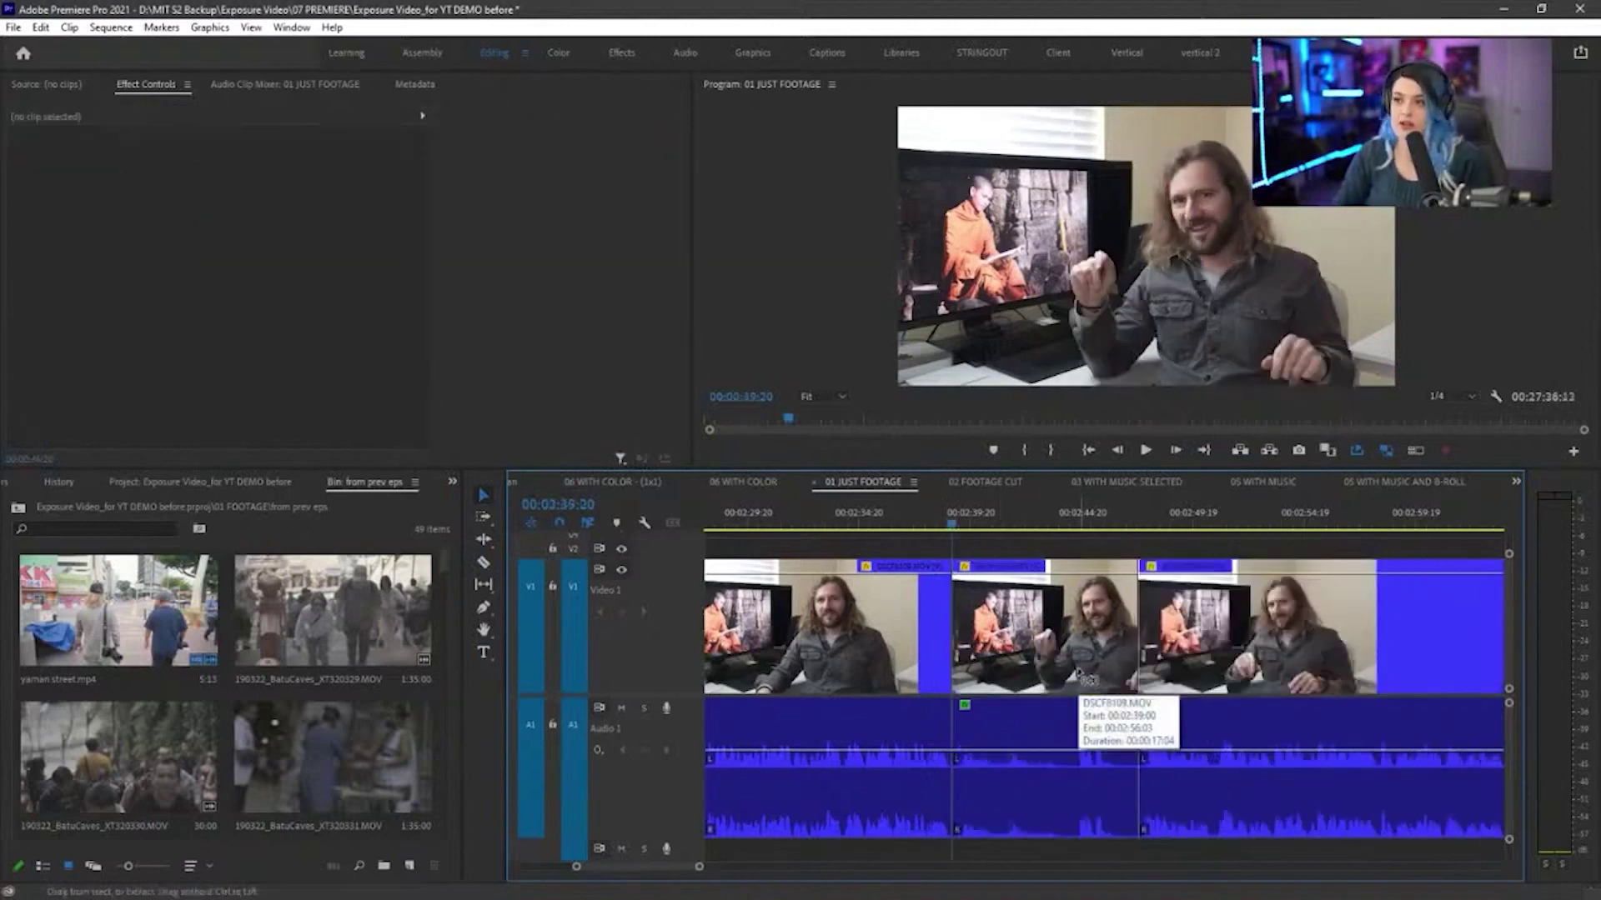
# Split the interview clip at the playhead at 00:02:39:01, where the quiet section begins
pyautogui.click(950, 527)
pyautogui.click(951, 529)
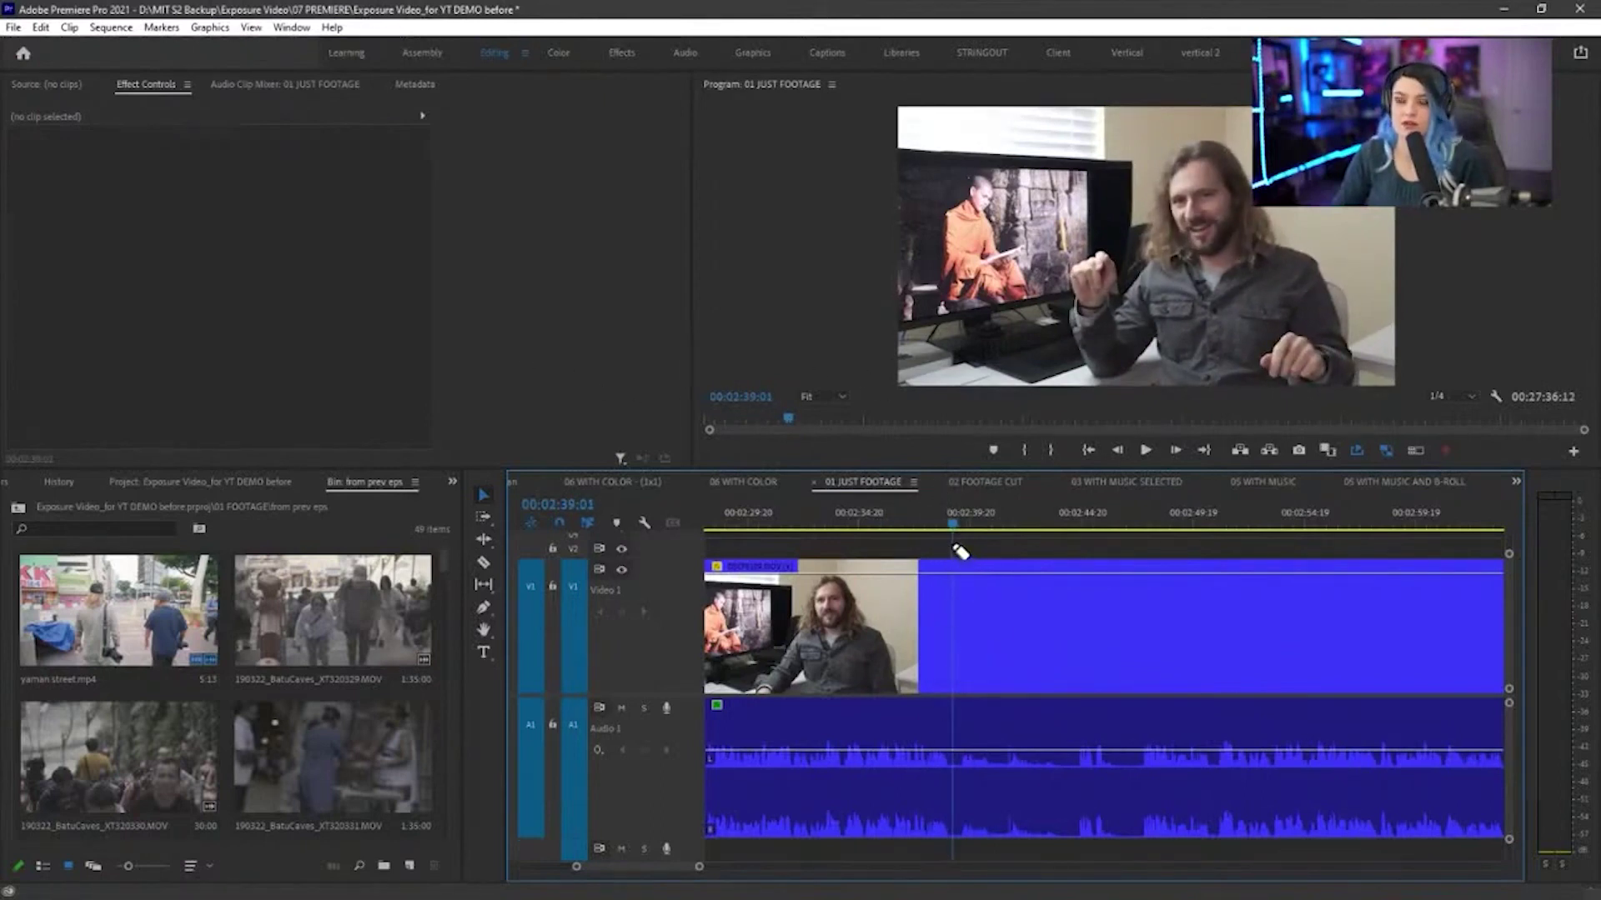
pyautogui.moveTo(954, 546)
pyautogui.mouseDown()
pyautogui.moveTo(953, 874)
pyautogui.moveTo(968, 530)
pyautogui.moveTo(952, 590)
pyautogui.moveTo(955, 882)
pyautogui.mouseUp()
pyautogui.hotkey('ctrl', 'z')
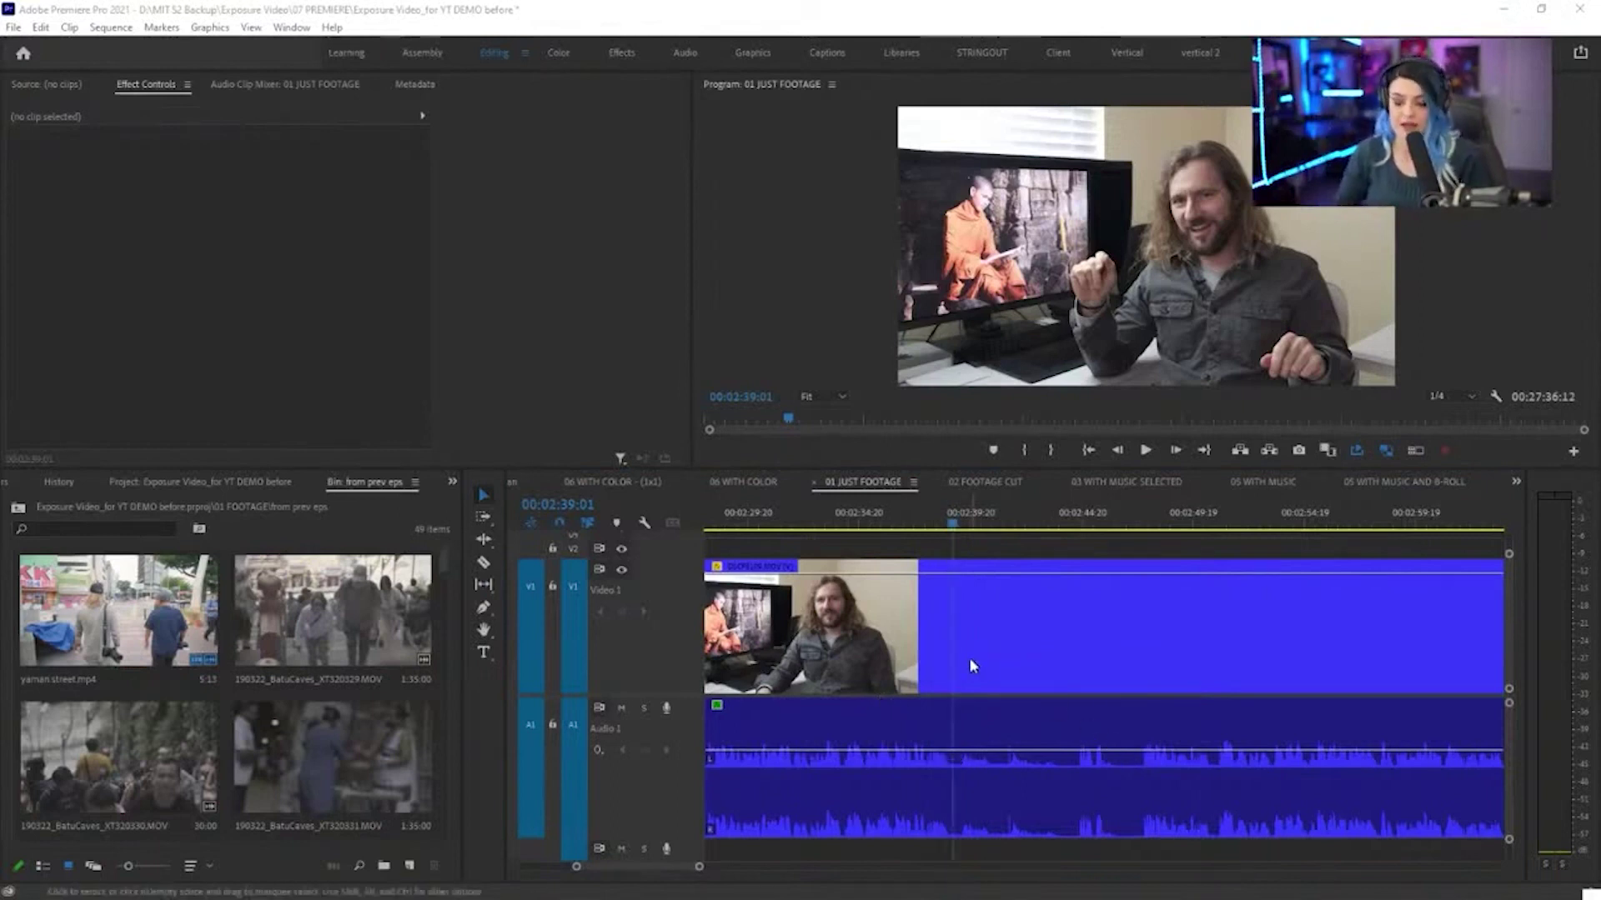
pyautogui.click(993, 543)
pyautogui.hotkey('ctrl', 'k')
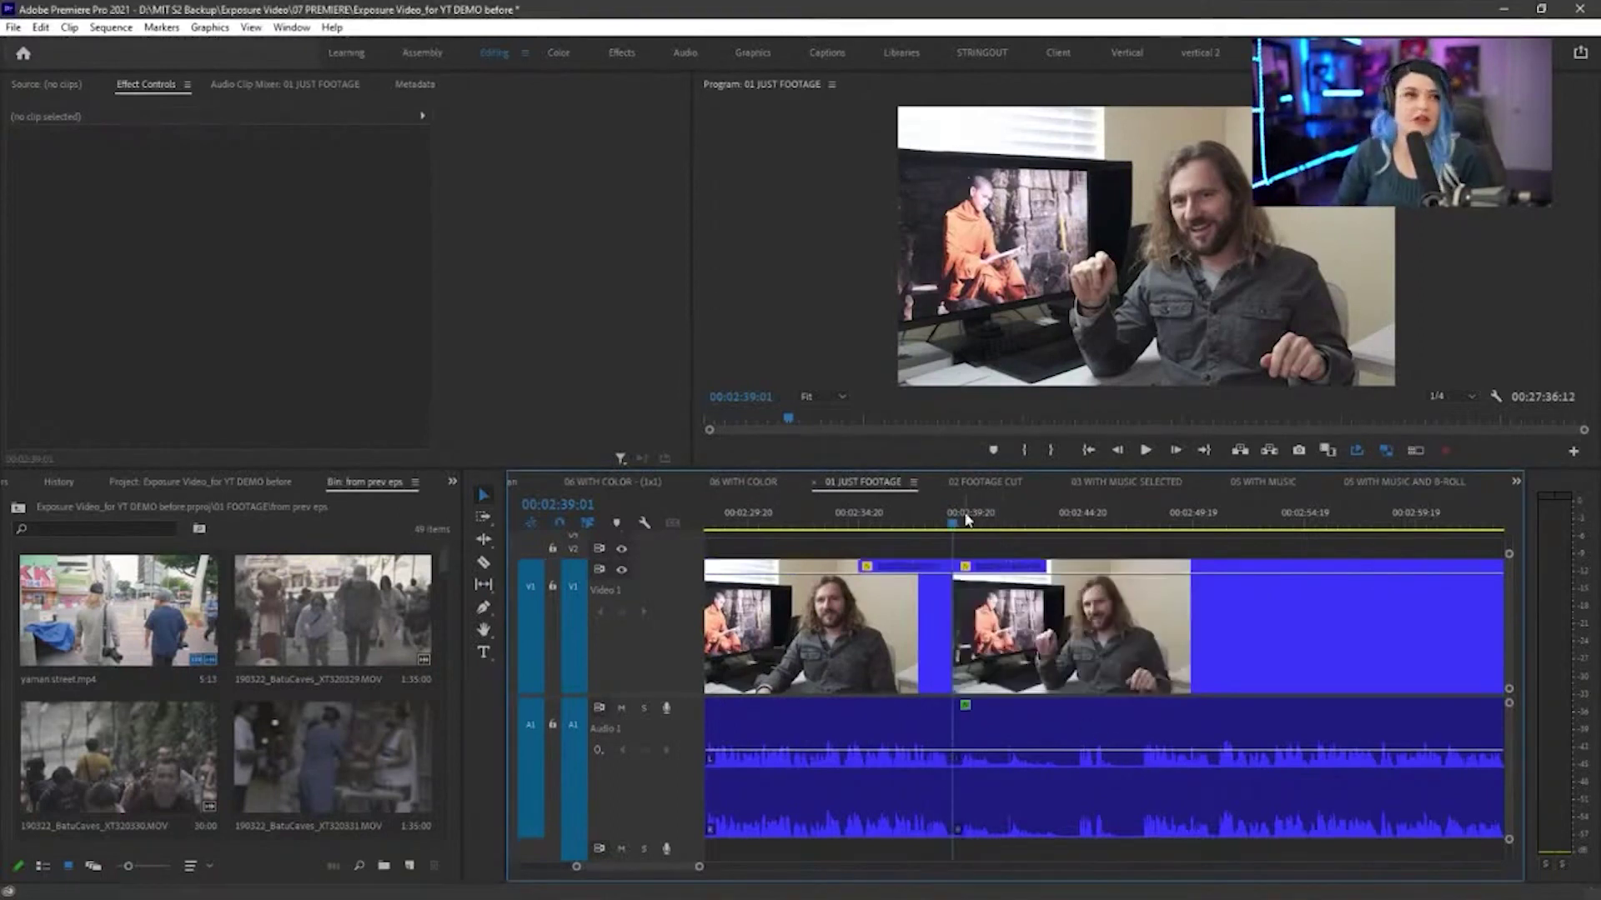
# Place the playhead at 00:02:47:06, near the end of the quiet section in the interview clip
pyautogui.moveTo(962, 512); pyautogui.dragTo(1138, 505)
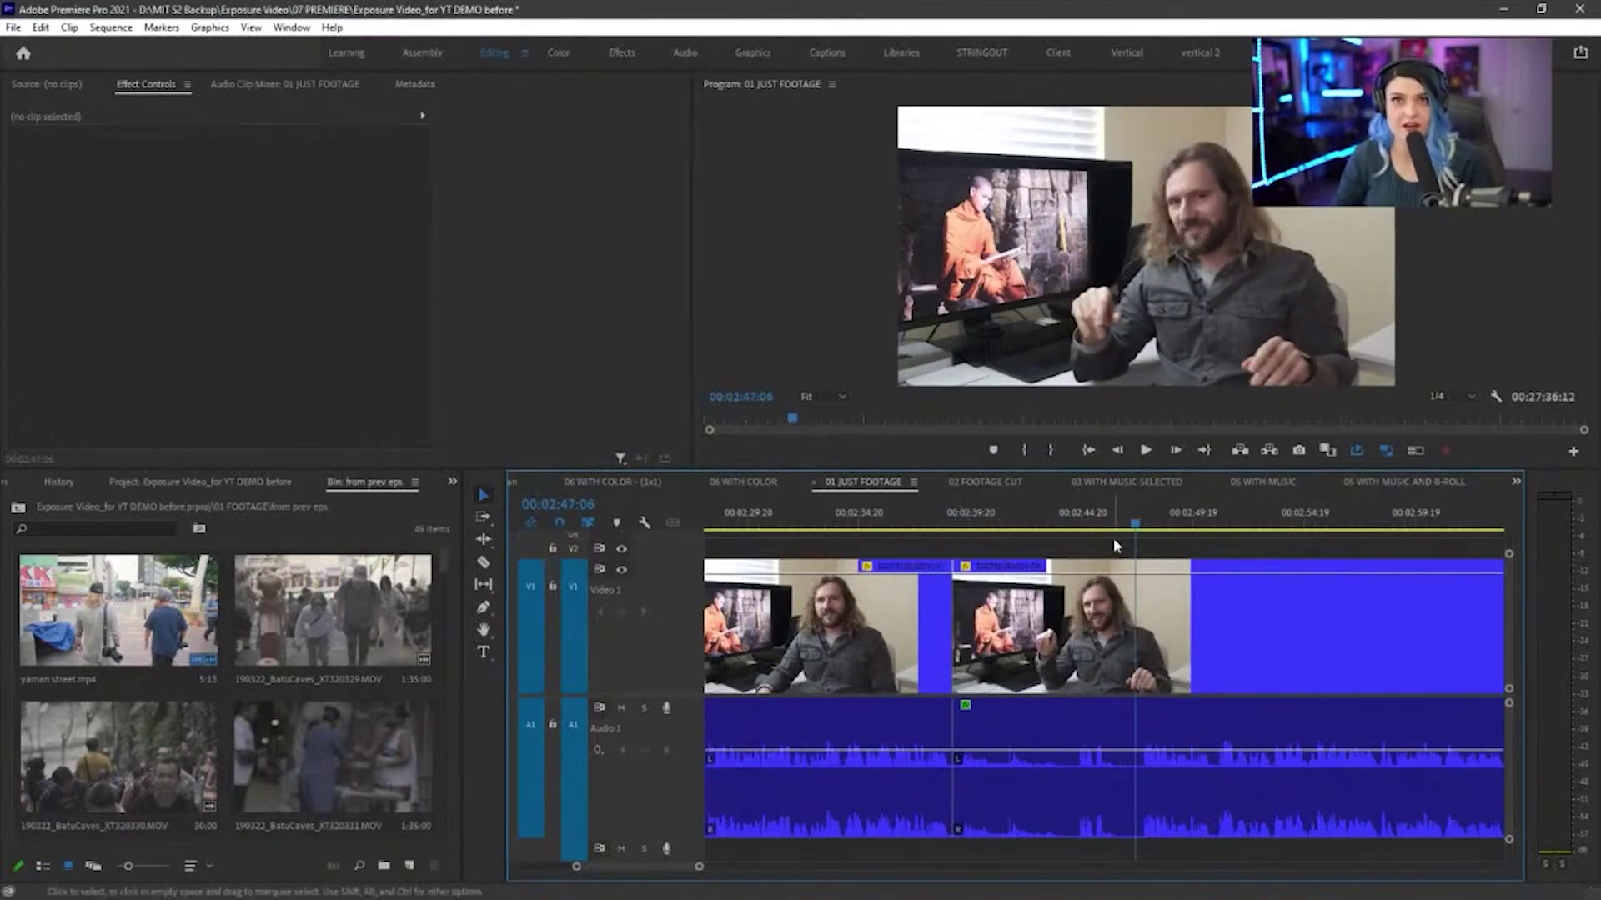